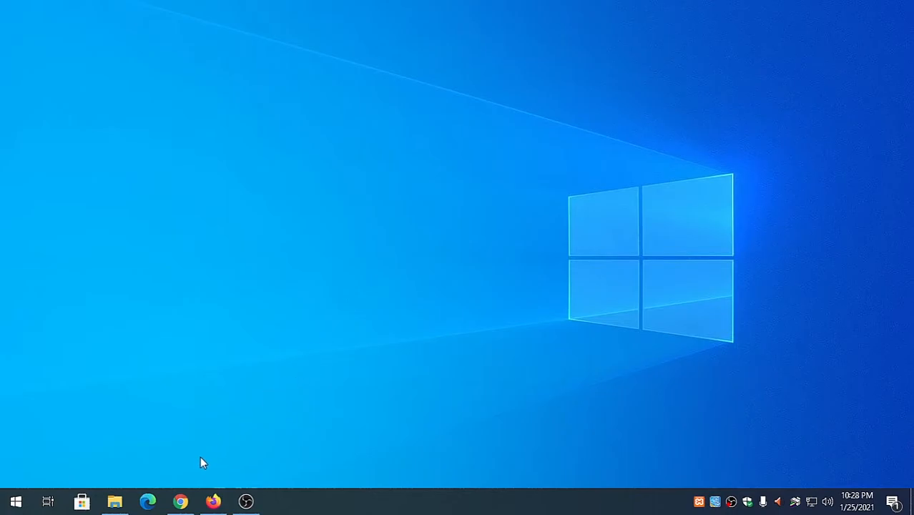
pyautogui.moveTo(181, 500)
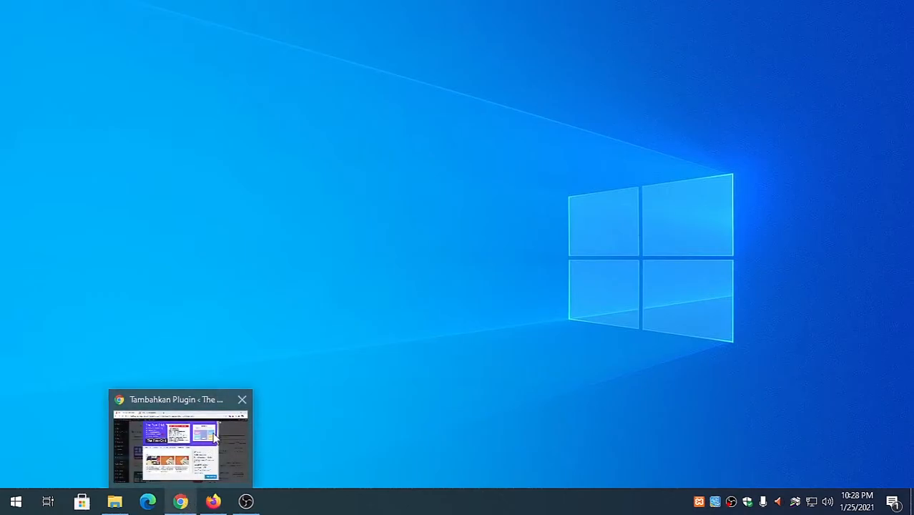
pyautogui.rightClick(320, 293)
pyautogui.rightClick(274, 274)
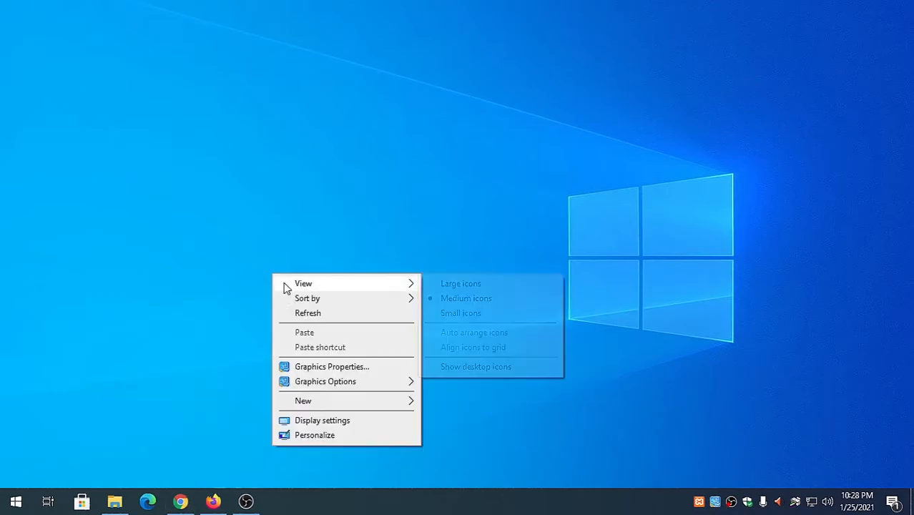
pyautogui.click(297, 314)
pyautogui.rightClick(261, 266)
pyautogui.click(287, 307)
pyautogui.rightClick(256, 258)
pyautogui.click(283, 302)
pyautogui.rightClick(253, 264)
pyautogui.click(274, 302)
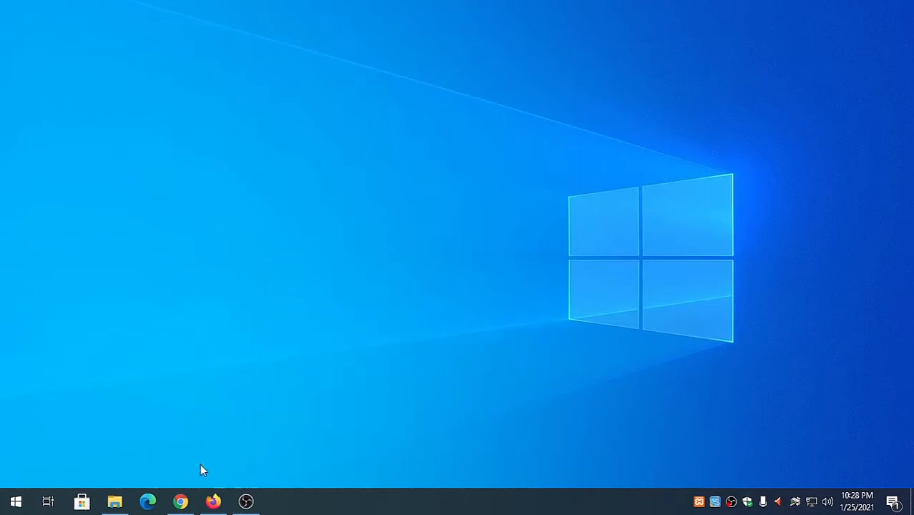
# Switch to Chrome, examine The Post Grid plugin's details and layout screenshots, and close the details view.
pyautogui.click(182, 502)
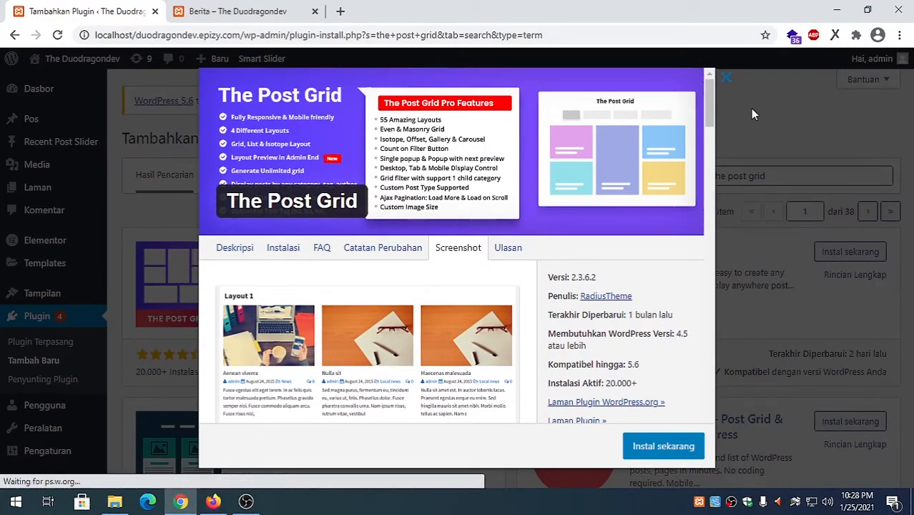
pyautogui.moveTo(711, 109)
pyautogui.mouseDown()
pyautogui.moveTo(702, 172)
pyautogui.moveTo(709, 116)
pyautogui.mouseUp()
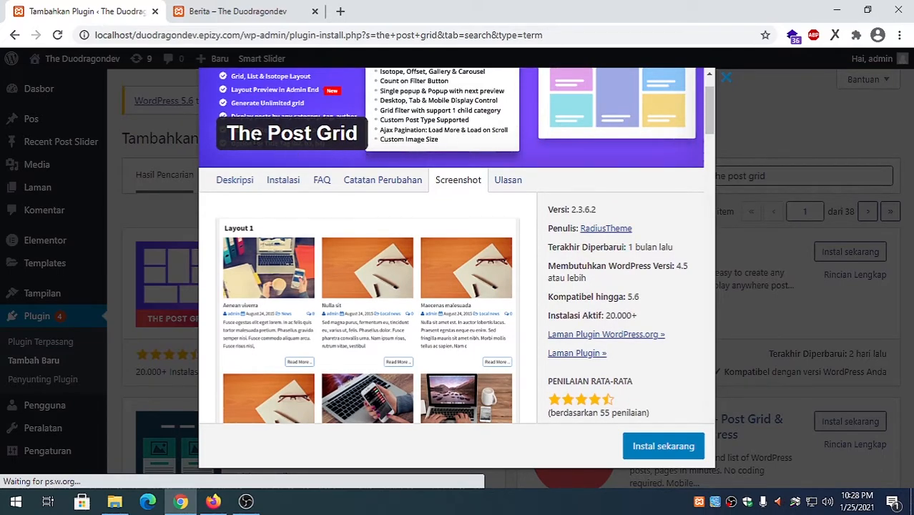
pyautogui.moveTo(708, 120); pyautogui.dragTo(705, 140)
pyautogui.scroll(2, 301, 162)
pyautogui.scroll(-6, 286, 163)
pyautogui.scroll(-8, 357, 224)
pyautogui.scroll(-5, 383, 226)
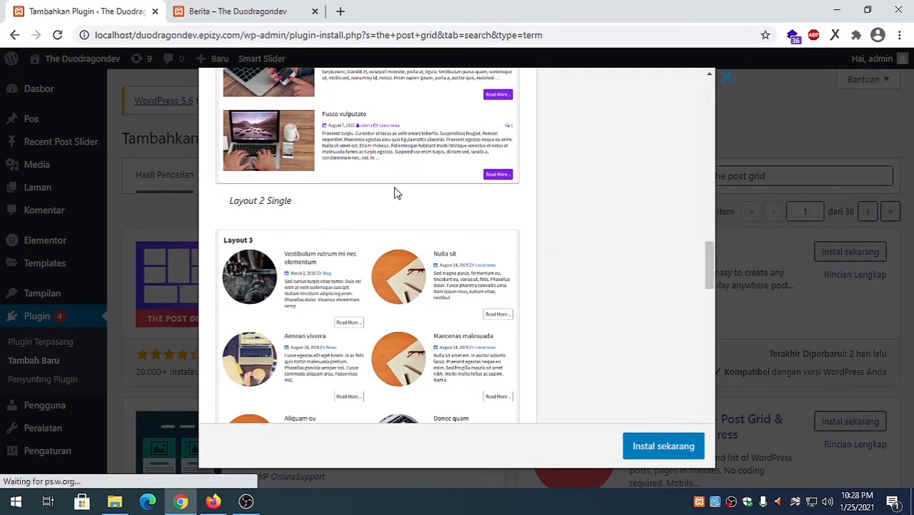
pyautogui.scroll(7, 381, 196)
pyautogui.scroll(-5, 342, 218)
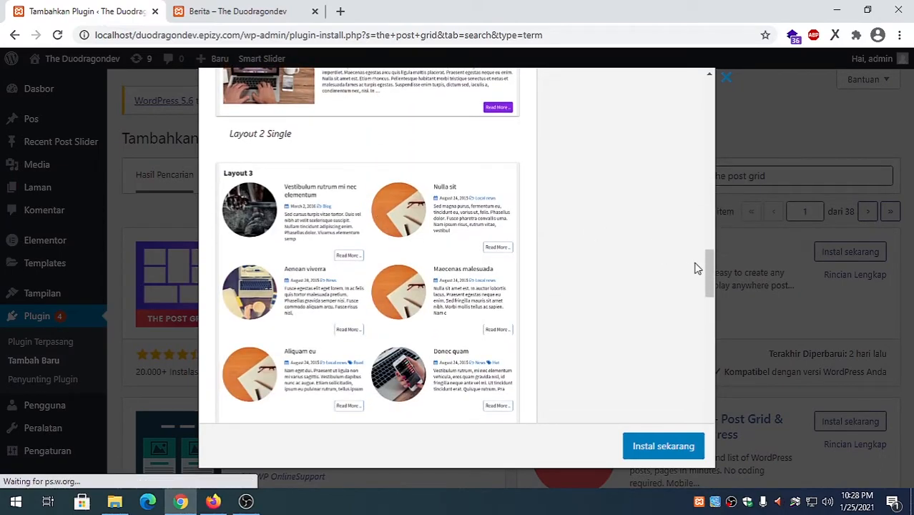
pyautogui.moveTo(710, 270); pyautogui.dragTo(713, 110)
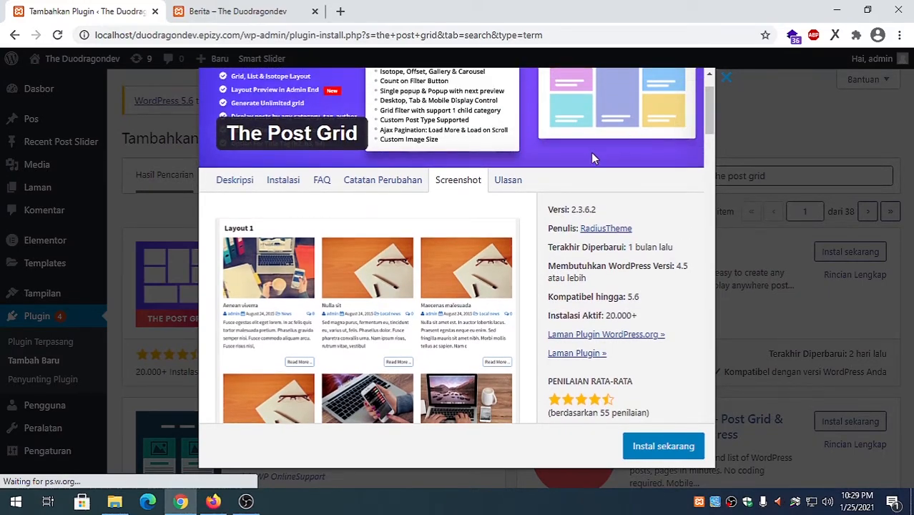
pyautogui.click(513, 193)
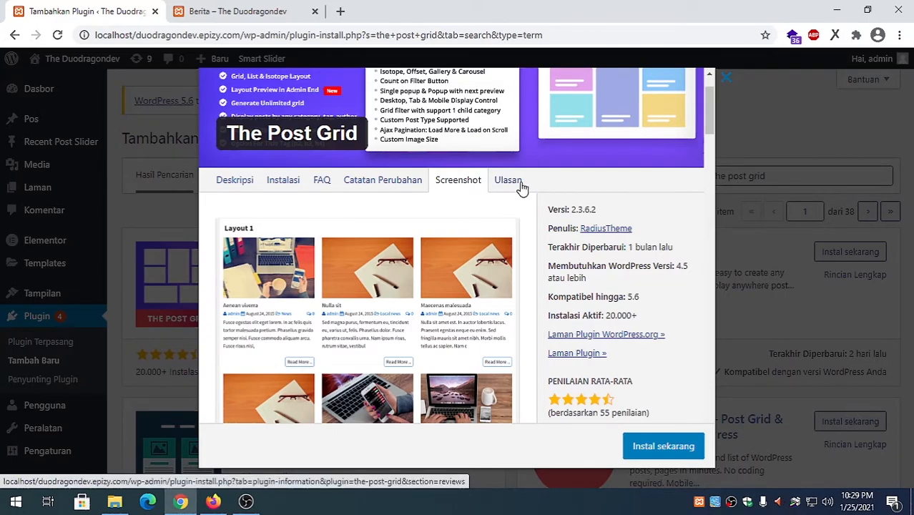
pyautogui.scroll(1, 472, 236)
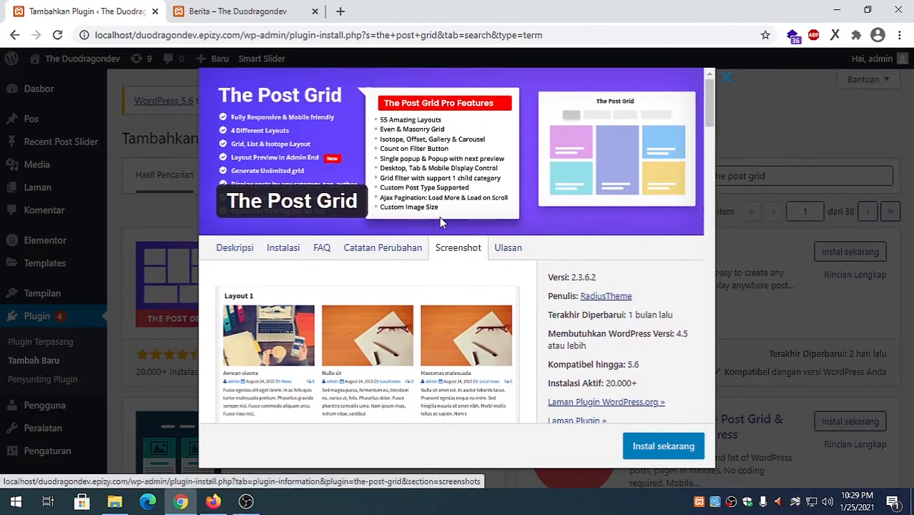
pyautogui.scroll(-2, 426, 310)
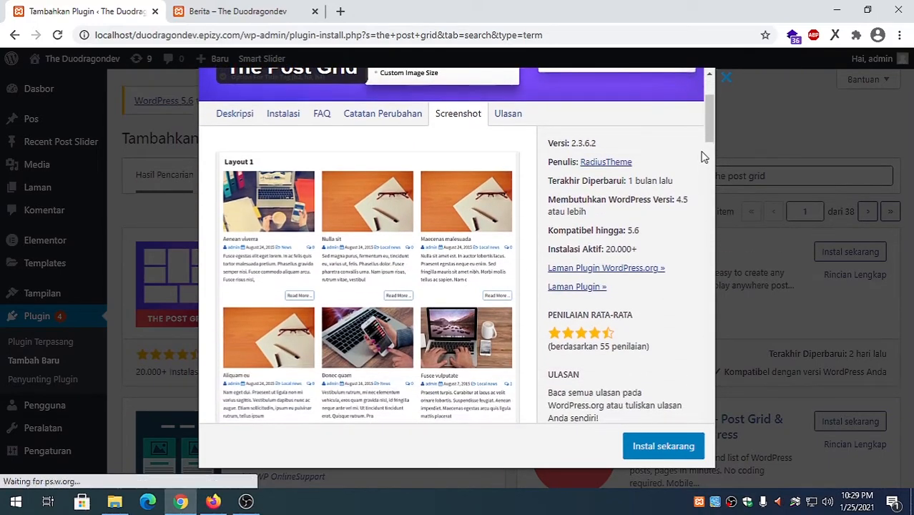
pyautogui.scroll(-1, 708, 146)
pyautogui.moveTo(708, 145); pyautogui.dragTo(719, 111)
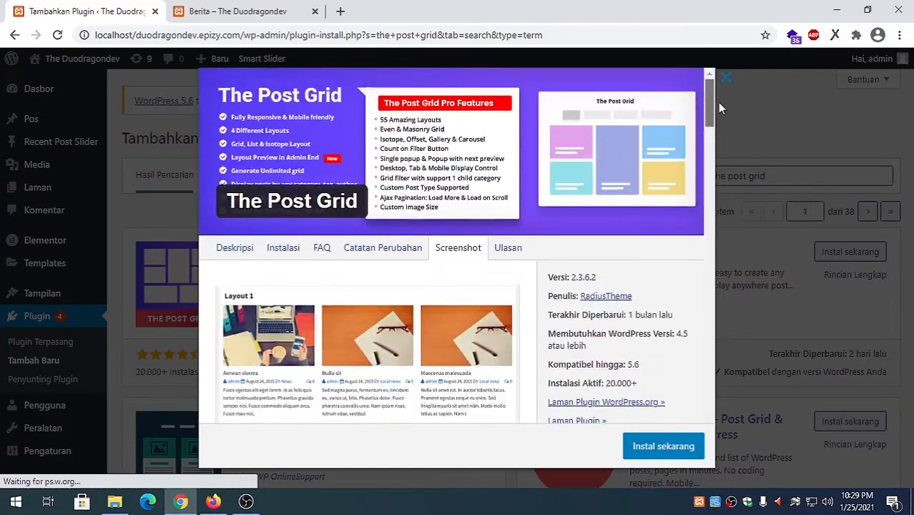
pyautogui.click(726, 82)
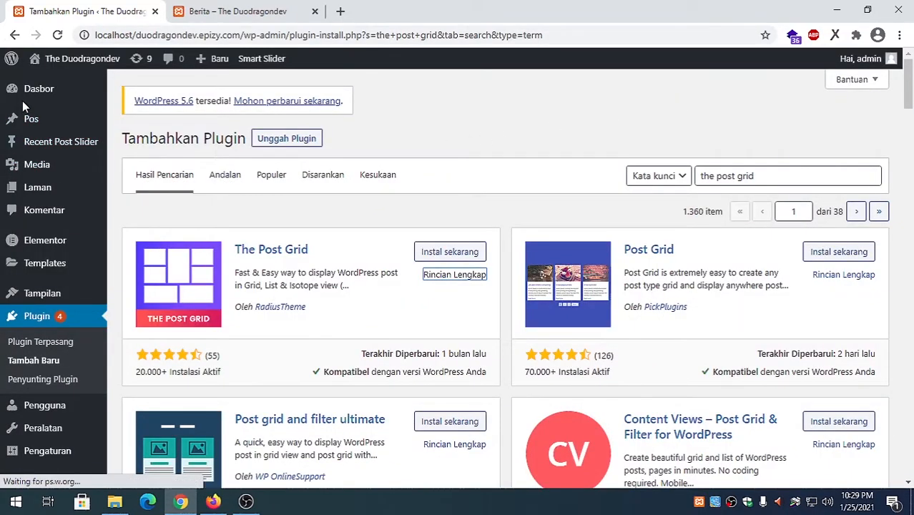
# Search for "the post grid" among the plugins available to add to the WordPress site.
pyautogui.click(20, 324)
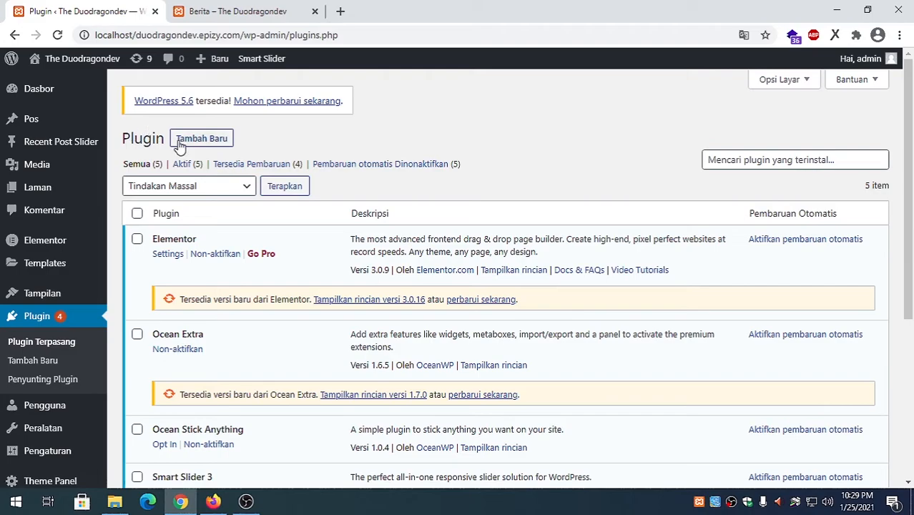
pyautogui.moveTo(135, 140); pyautogui.dragTo(165, 141)
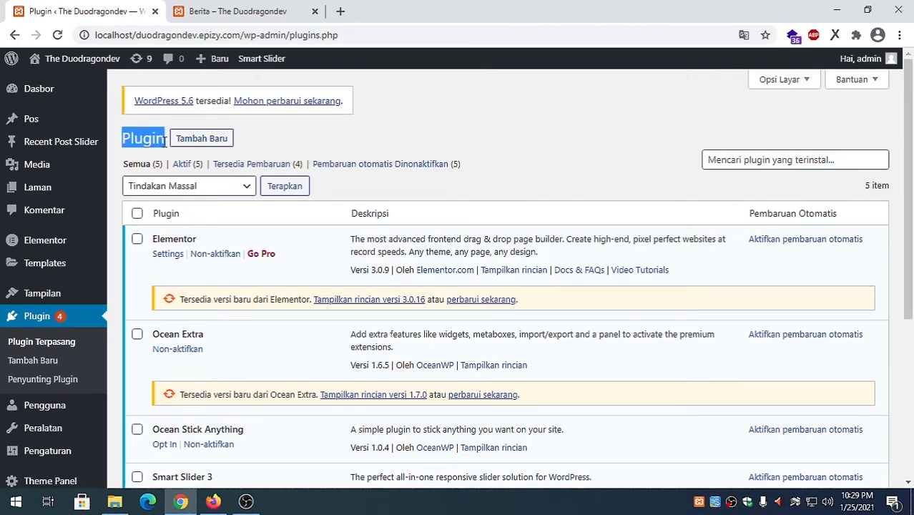
pyautogui.click(211, 142)
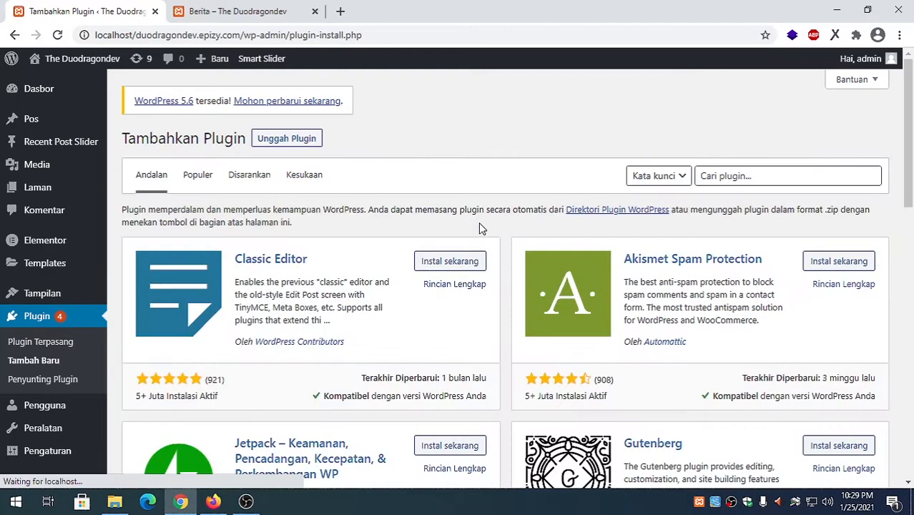
pyautogui.click(721, 175)
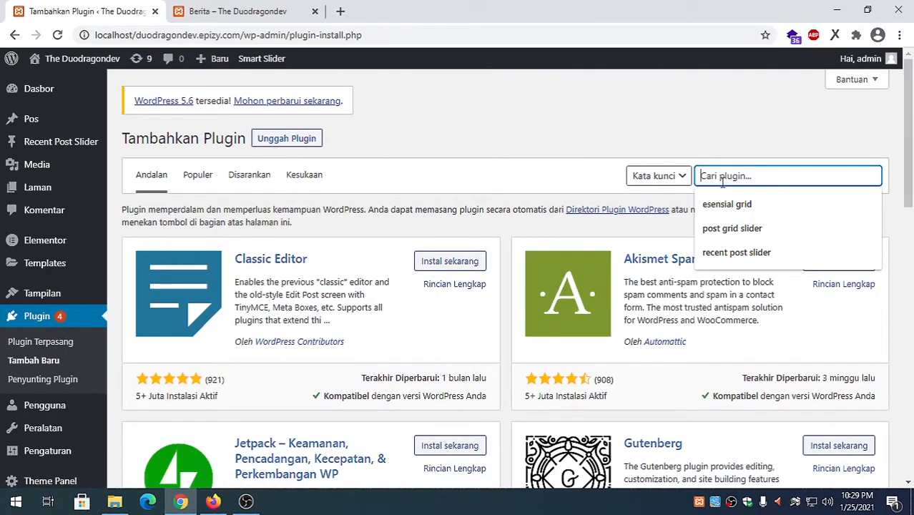
pyautogui.write('the post grid')
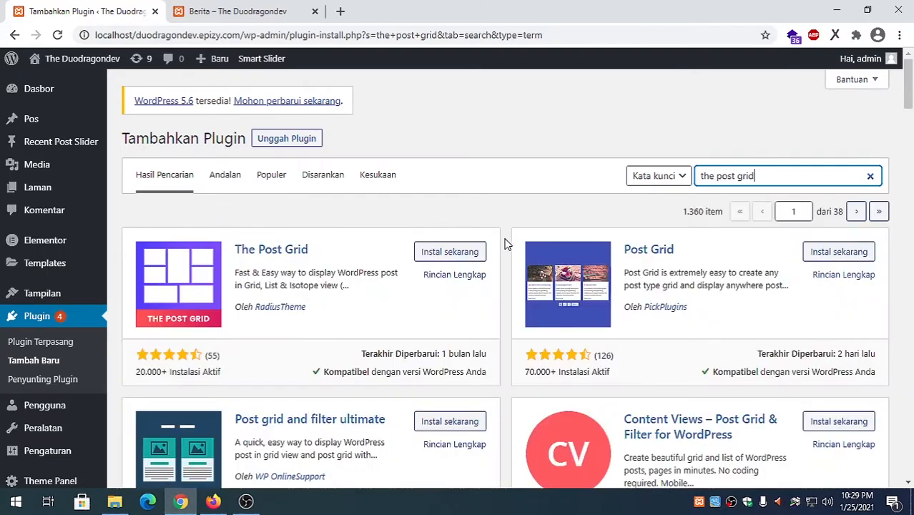
# Install and activate The Post Grid plugin by RadiusTheme.
pyautogui.scroll(-1, 248, 238)
pyautogui.scroll(1, 274, 247)
pyautogui.click(452, 254)
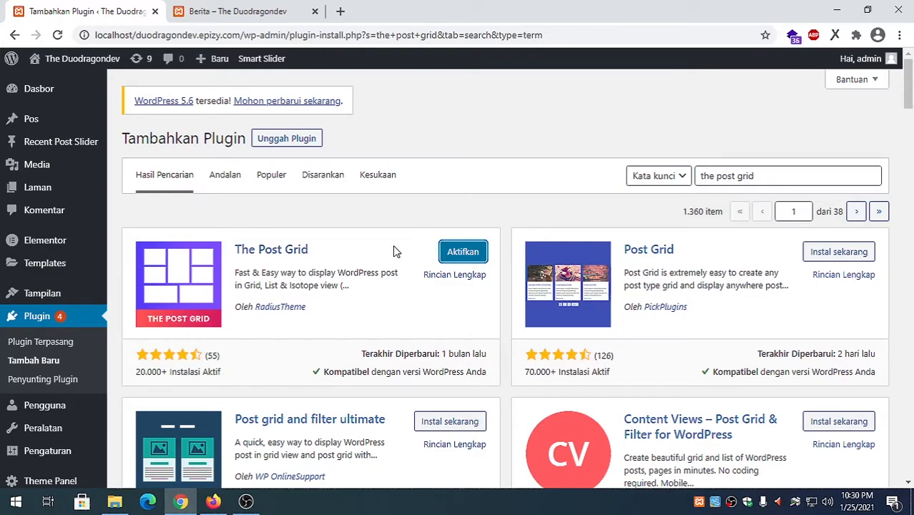
pyautogui.click(462, 255)
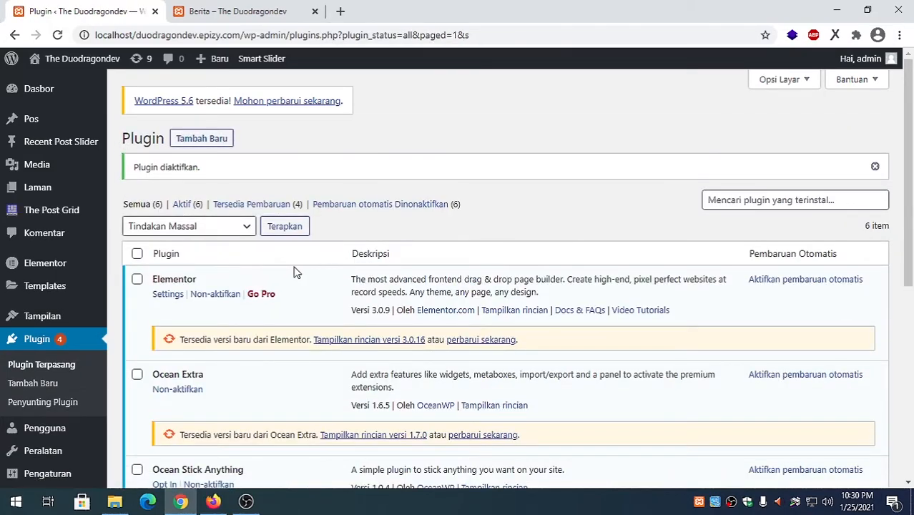
# Check The Post Grid in the installed plugins list and start a new grid with it.
pyautogui.scroll(-5, 297, 271)
pyautogui.moveTo(912, 262); pyautogui.dragTo(910, 243)
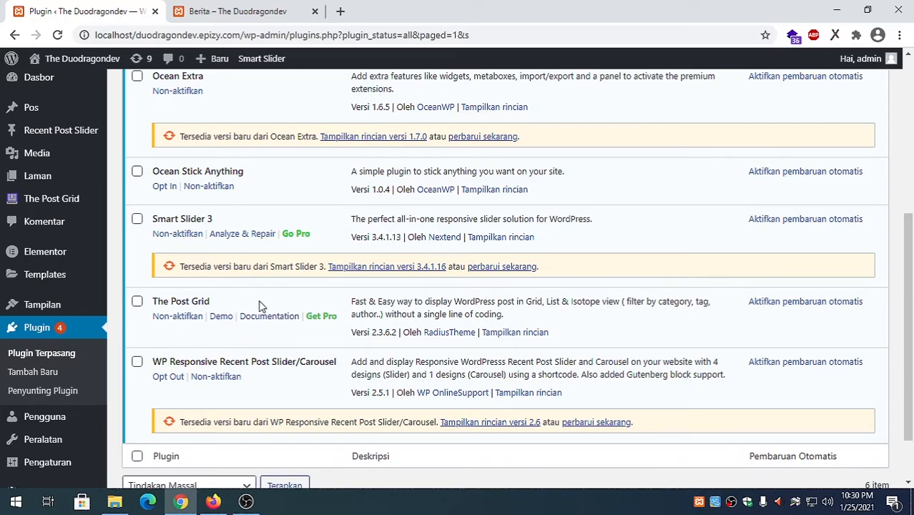
pyautogui.scroll(1, 259, 318)
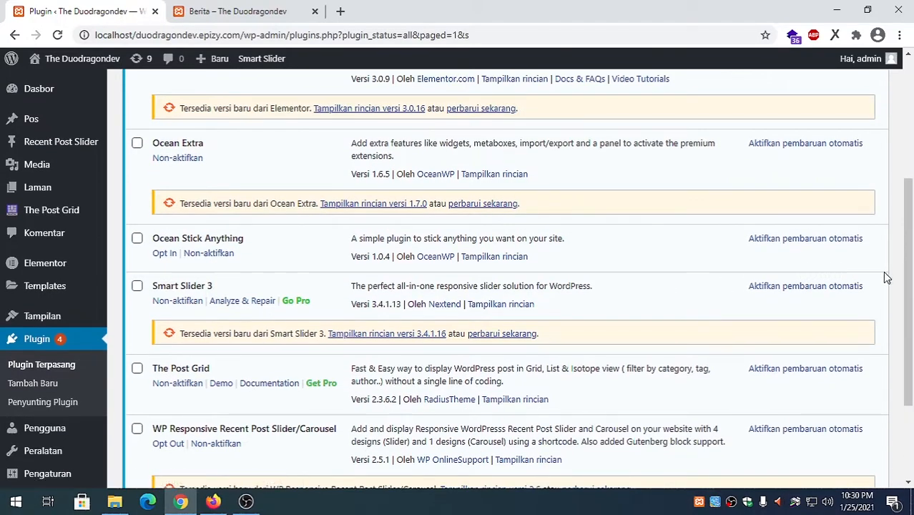
pyautogui.moveTo(902, 279); pyautogui.dragTo(902, 208)
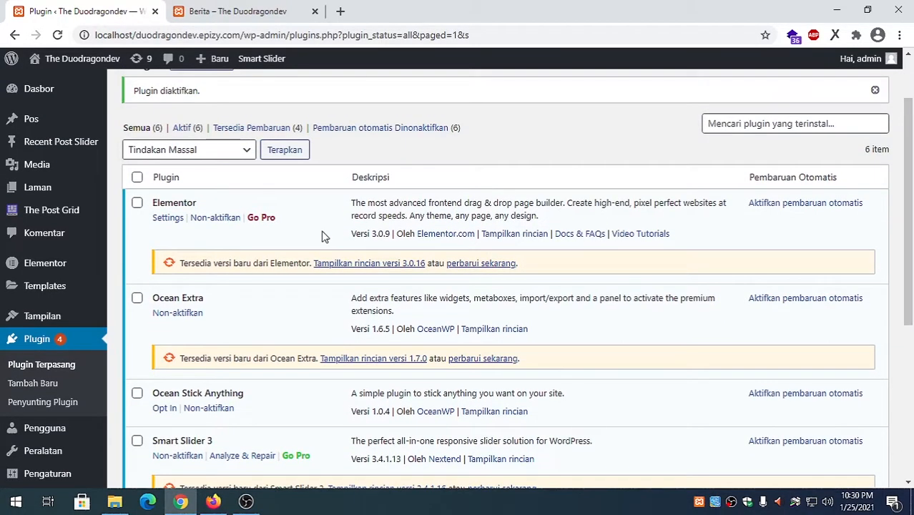
pyautogui.scroll(2, 325, 234)
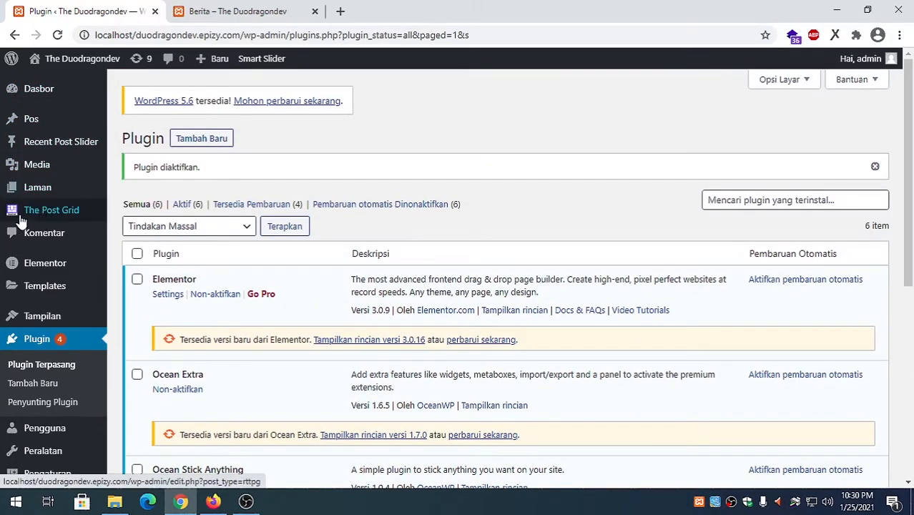
pyautogui.moveTo(20, 216)
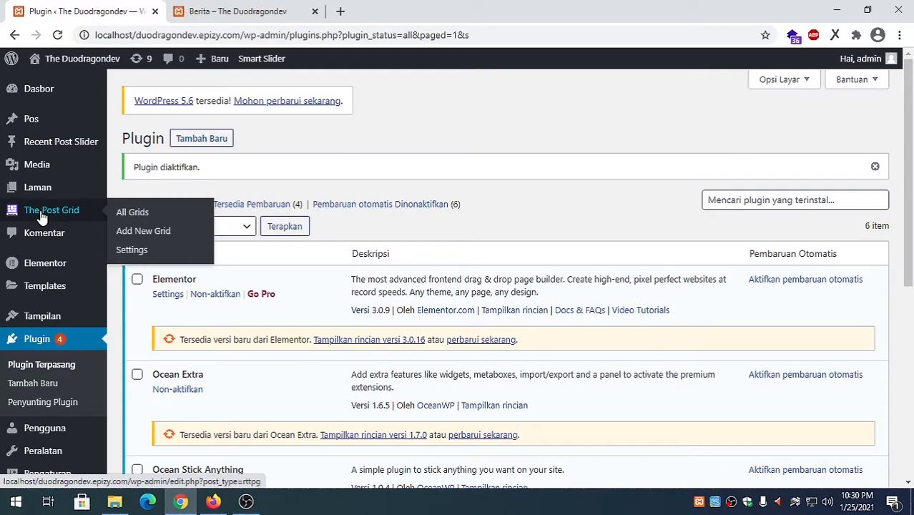
pyautogui.click(41, 215)
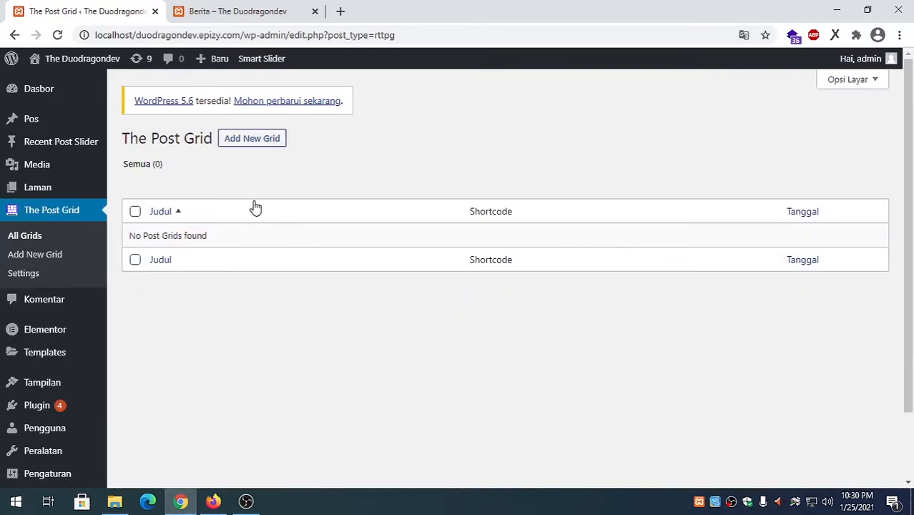
pyautogui.click(249, 141)
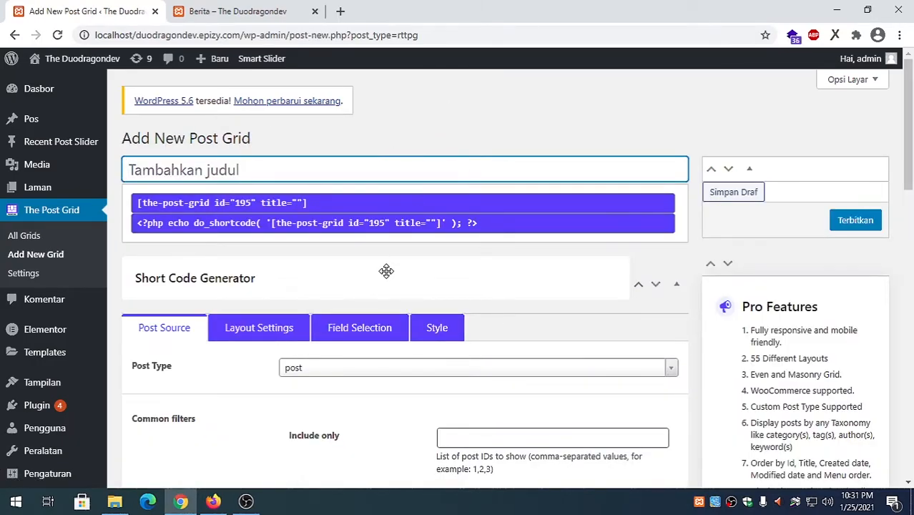
# Choose post as the new grid's post type in its post source settings.
pyautogui.scroll(-1, 384, 270)
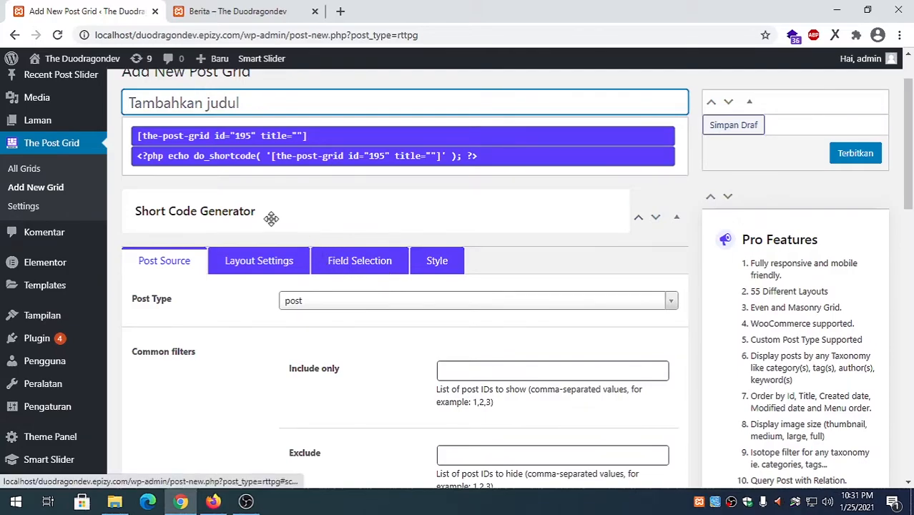
pyautogui.scroll(-2, 354, 284)
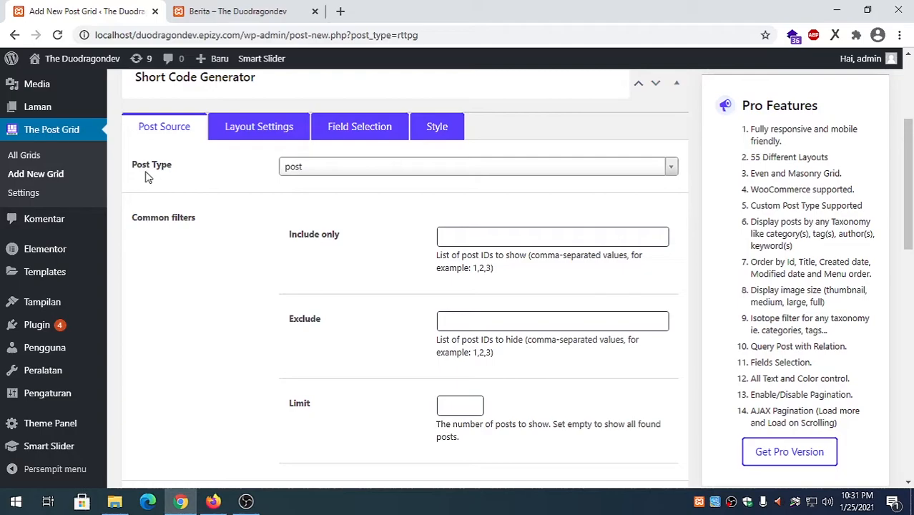
pyautogui.click(304, 170)
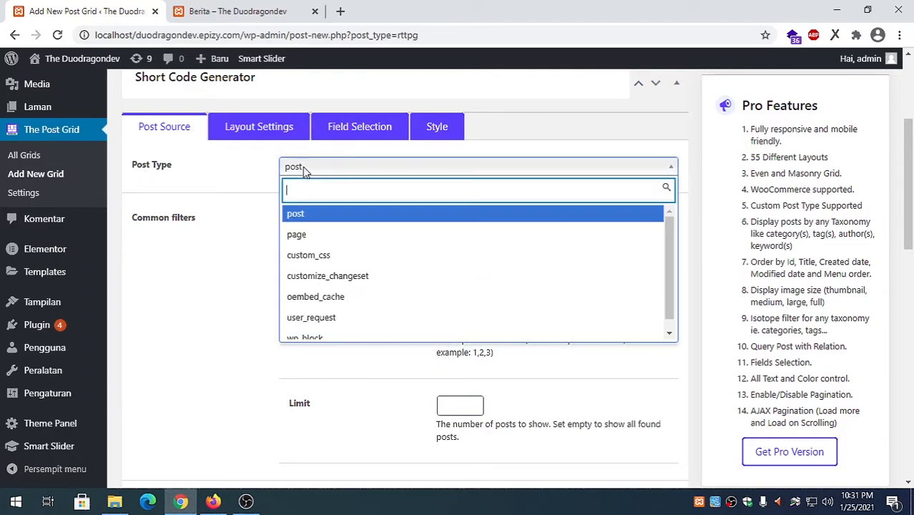
pyautogui.click(299, 215)
pyautogui.scroll(3, 196, 218)
pyautogui.moveTo(48, 131)
pyautogui.scroll(-1, 296, 289)
pyautogui.click(319, 301)
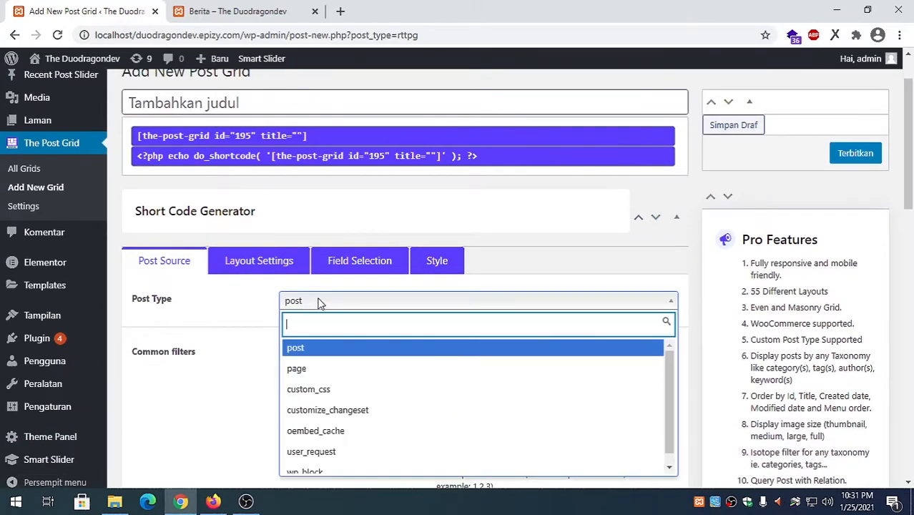
pyautogui.click(310, 354)
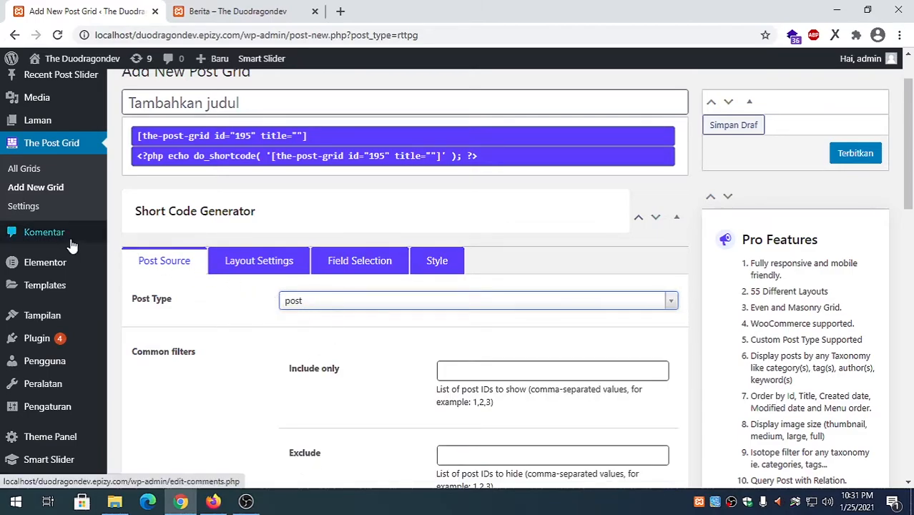
# Review the grid's common and advanced post source filters and the layout preview of the posts.
pyautogui.scroll(1, 43, 230)
pyautogui.scroll(-4, 347, 347)
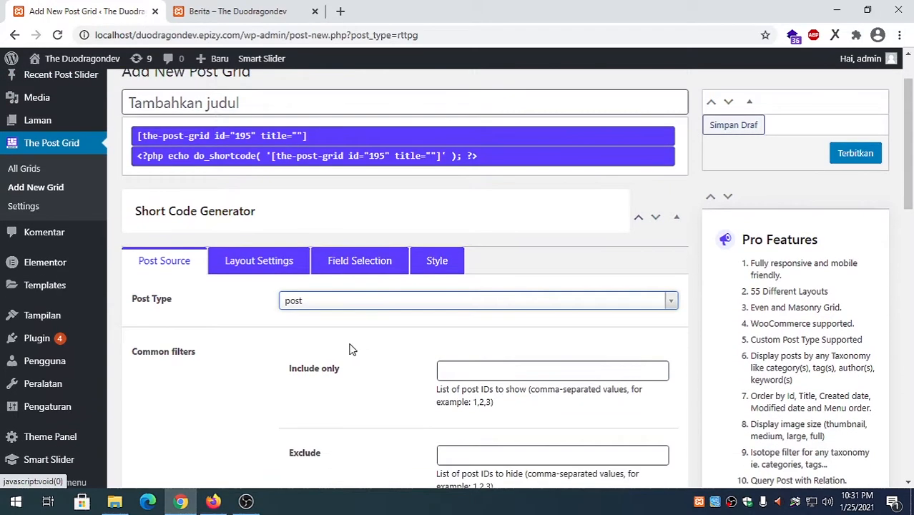
pyautogui.scroll(-5, 420, 373)
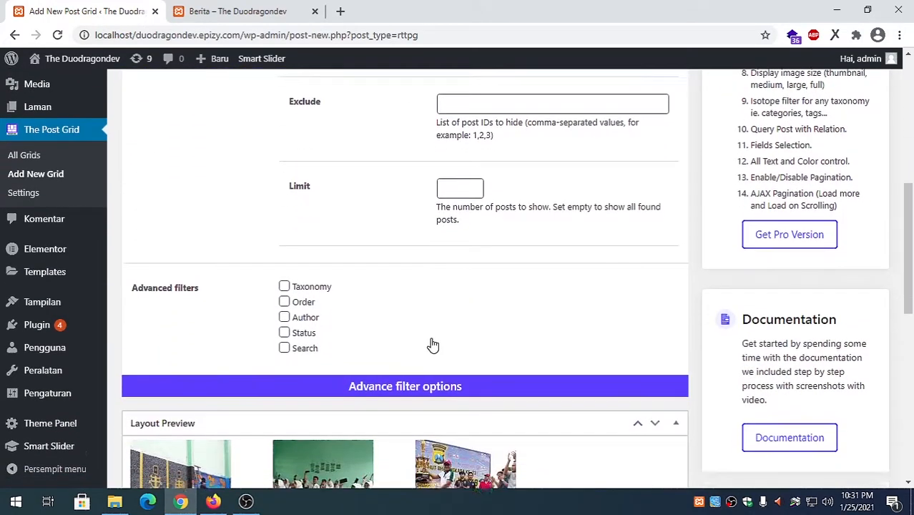
pyautogui.scroll(-5, 530, 363)
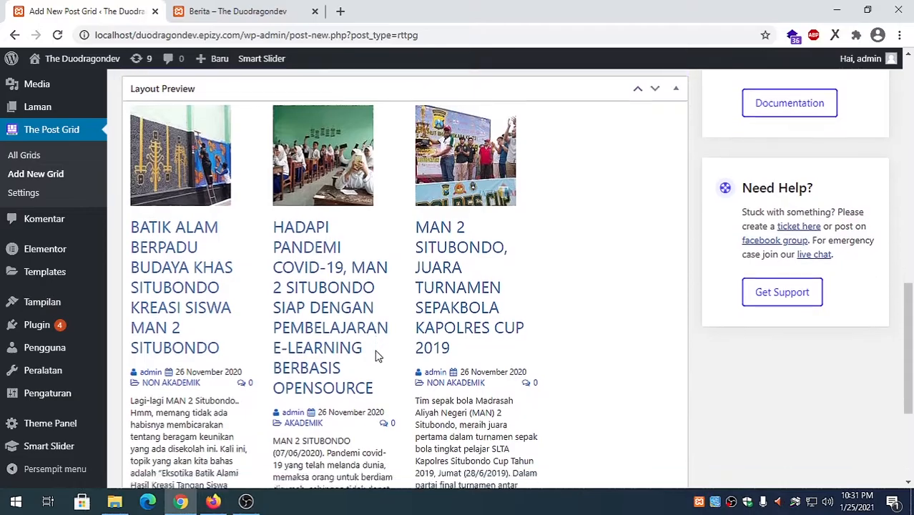
pyautogui.scroll(2, 386, 355)
pyautogui.scroll(-2, 390, 350)
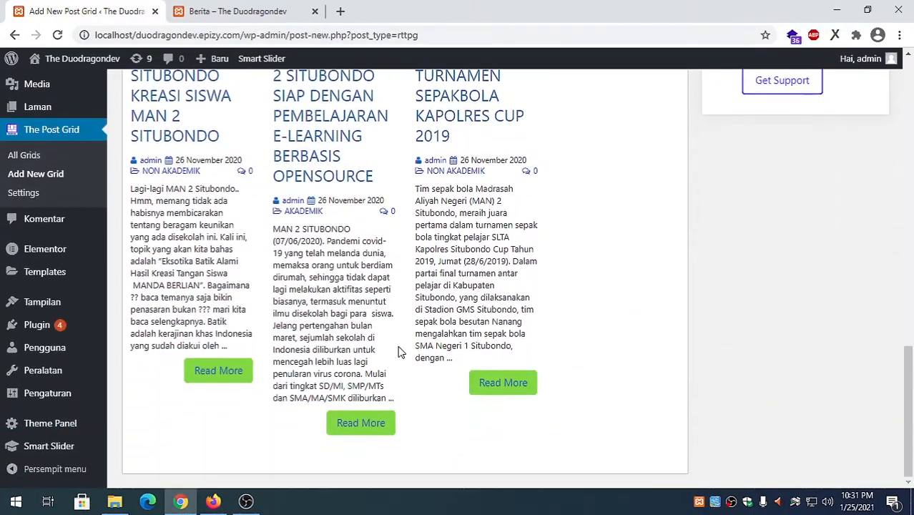
pyautogui.scroll(10, 393, 344)
pyautogui.scroll(2, 390, 344)
pyautogui.scroll(-2, 198, 278)
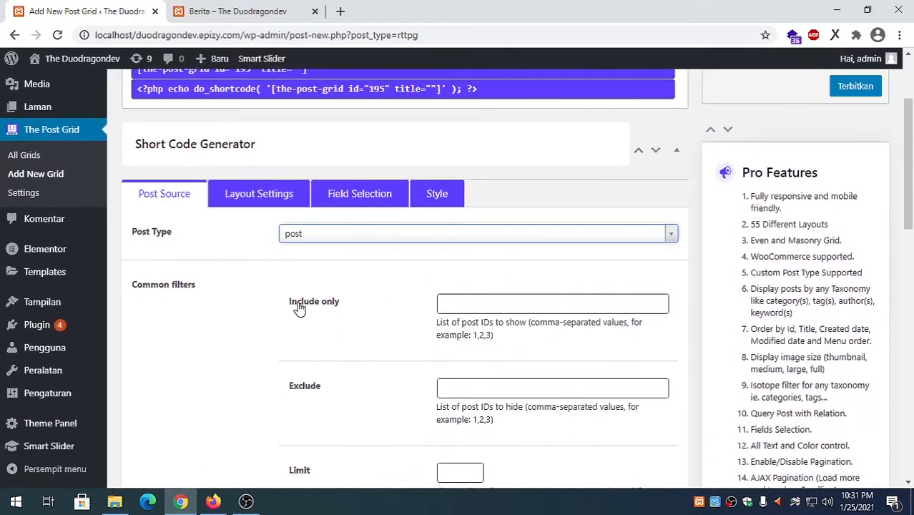
# Set the grid's layout to Isotope Layout in its layout settings.
pyautogui.click(275, 200)
pyautogui.scroll(-9, 402, 269)
pyautogui.scroll(-7, 405, 268)
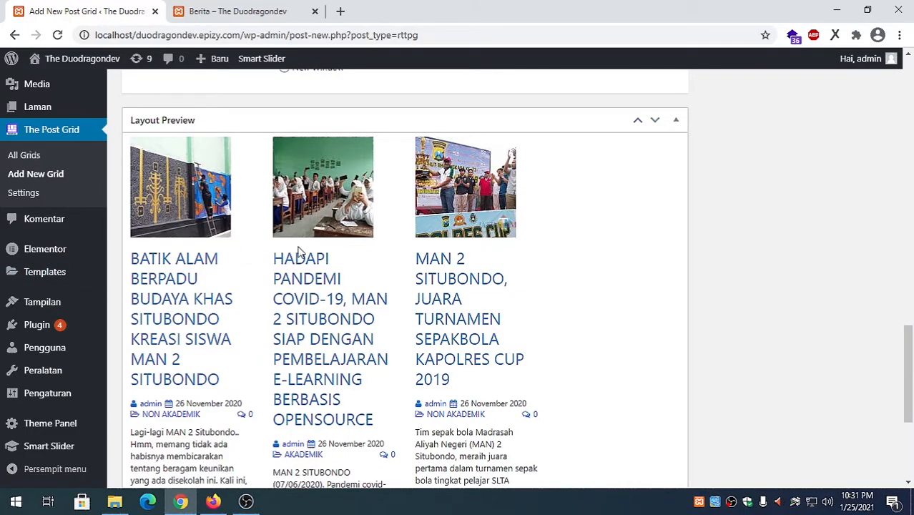
pyautogui.scroll(15, 332, 265)
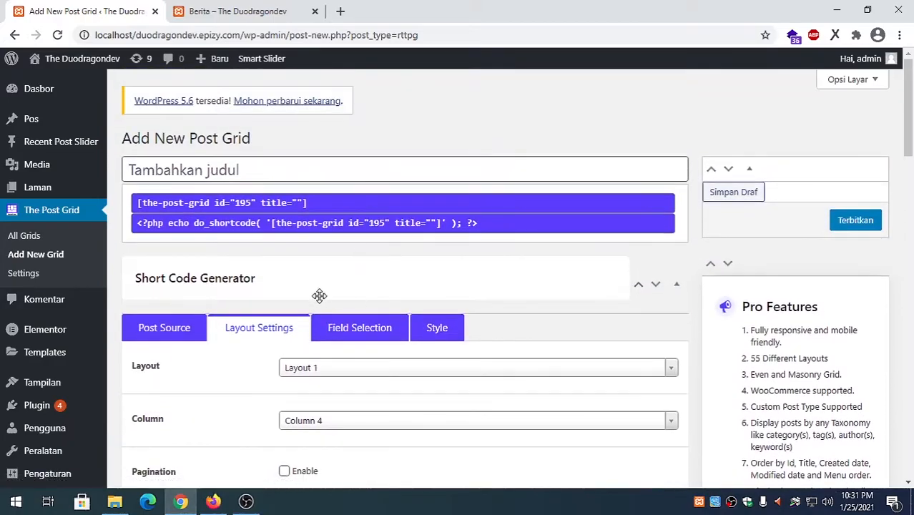
pyautogui.scroll(-2, 319, 295)
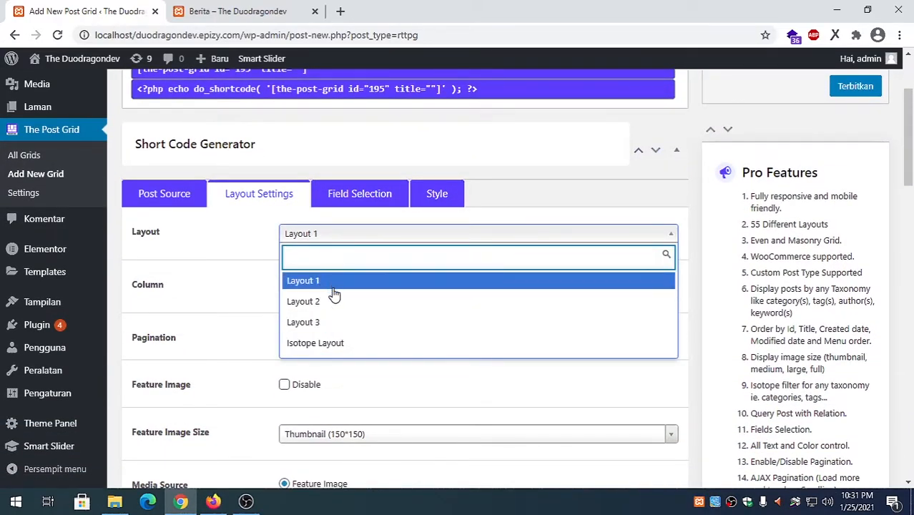
pyautogui.click(321, 347)
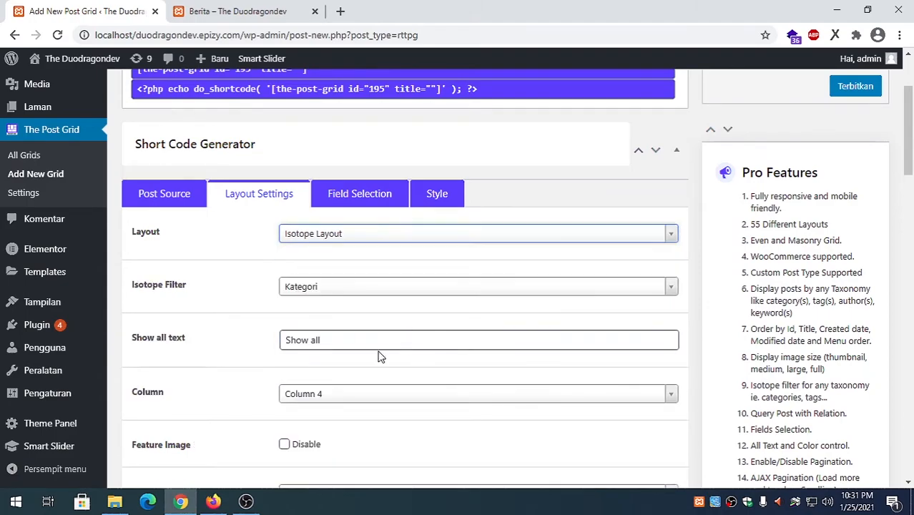
# Set the grid's excerpt limit to 4 and check the excerpts in the layout preview.
pyautogui.scroll(-11, 392, 351)
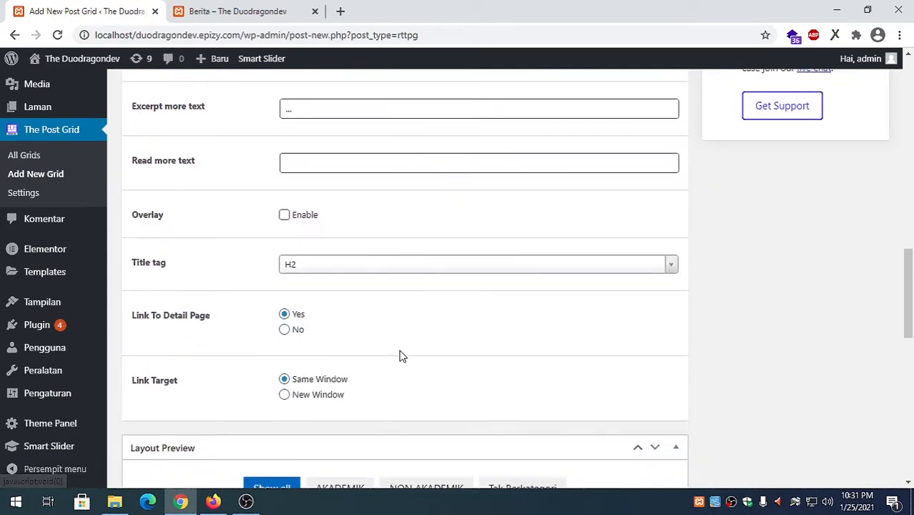
pyautogui.moveTo(910, 323); pyautogui.dragTo(912, 238)
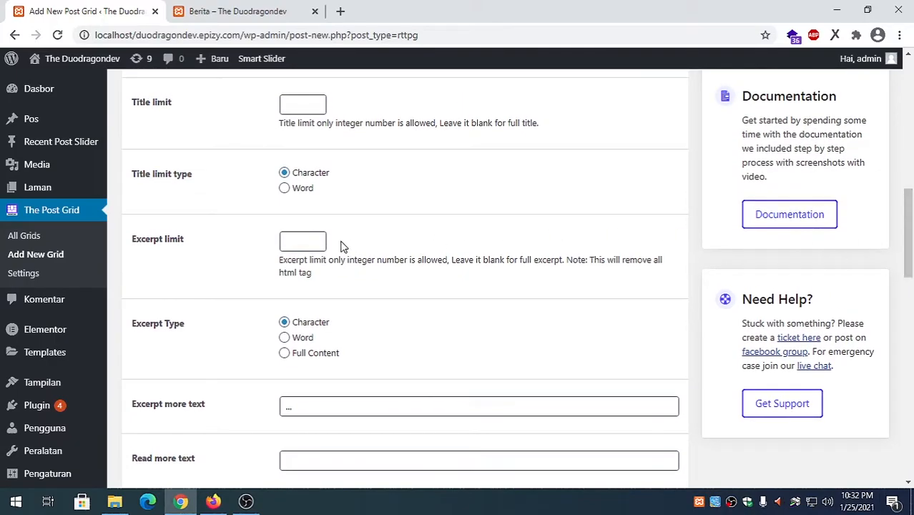
pyautogui.click(292, 244)
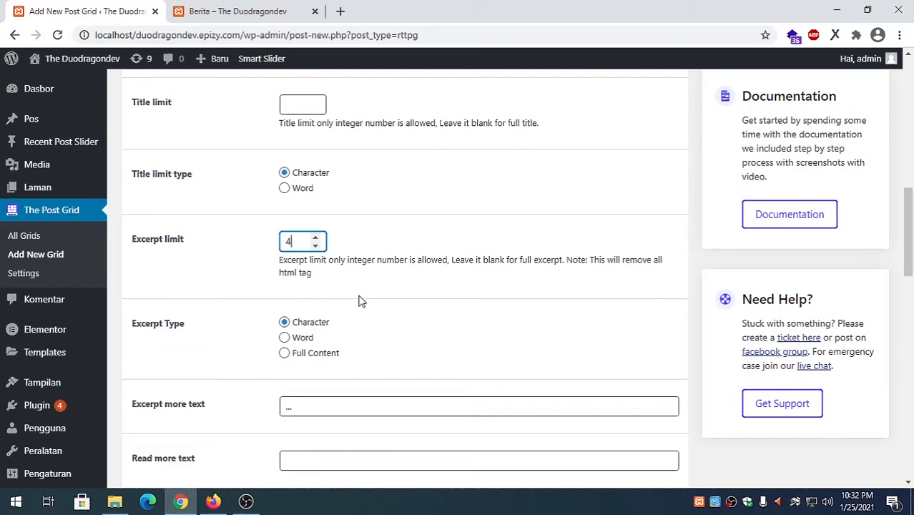
pyautogui.click(402, 293)
pyautogui.scroll(-2, 392, 302)
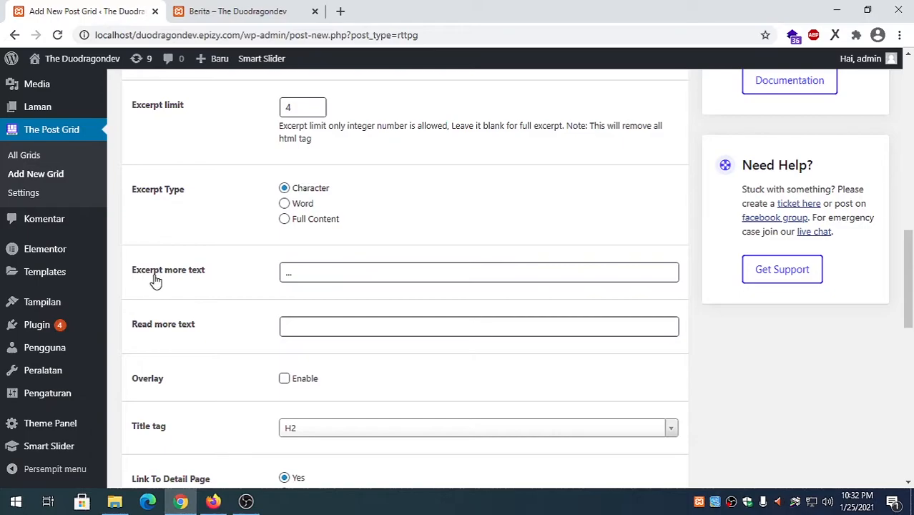
pyautogui.scroll(-1, 302, 306)
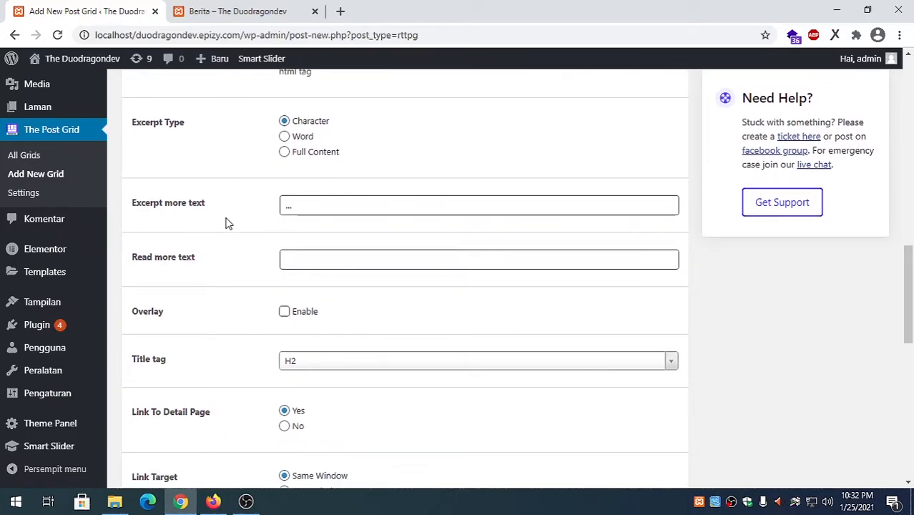
pyautogui.scroll(-8, 351, 297)
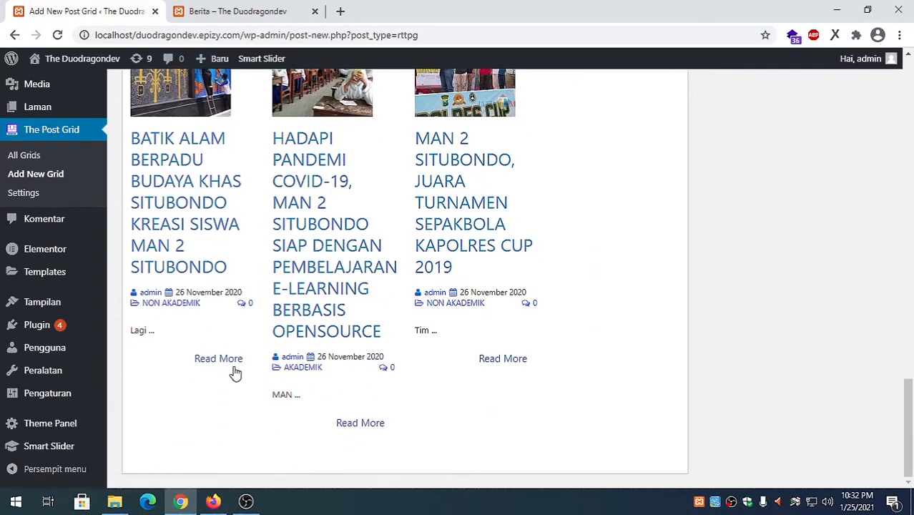
pyautogui.scroll(10, 312, 326)
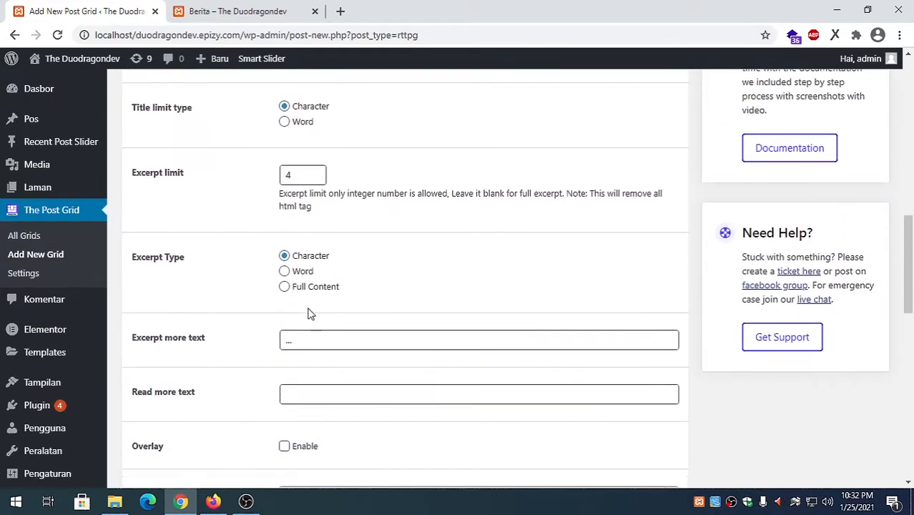
# Replace the excerpt more text with a single period.
pyautogui.moveTo(309, 339); pyautogui.dragTo(261, 343)
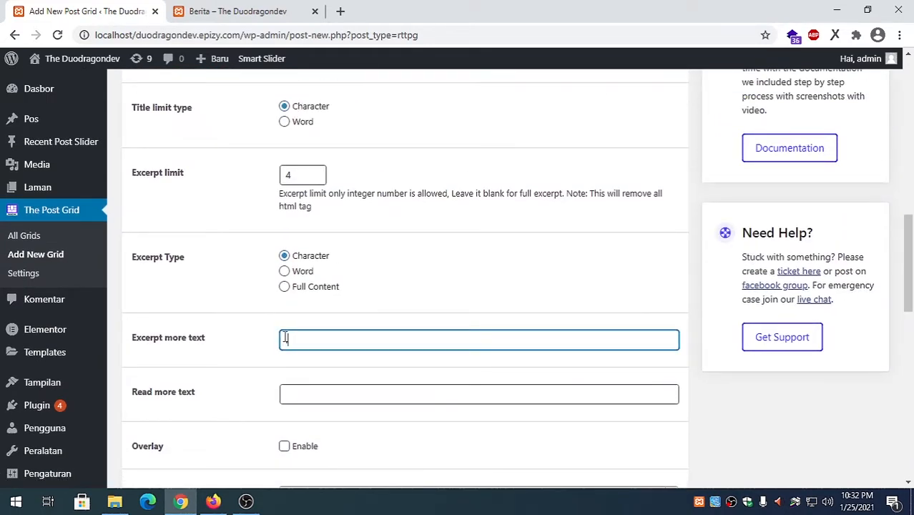
pyautogui.scroll(-2, 360, 332)
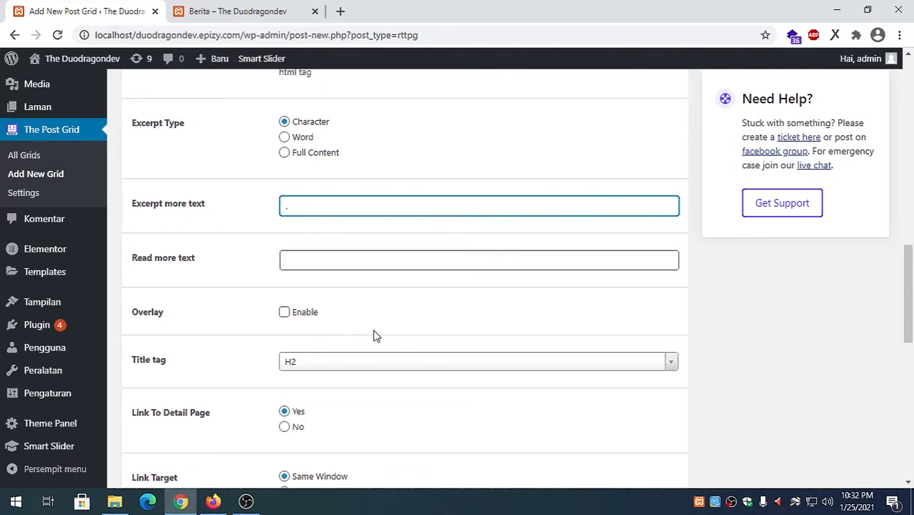
pyautogui.scroll(-3, 373, 334)
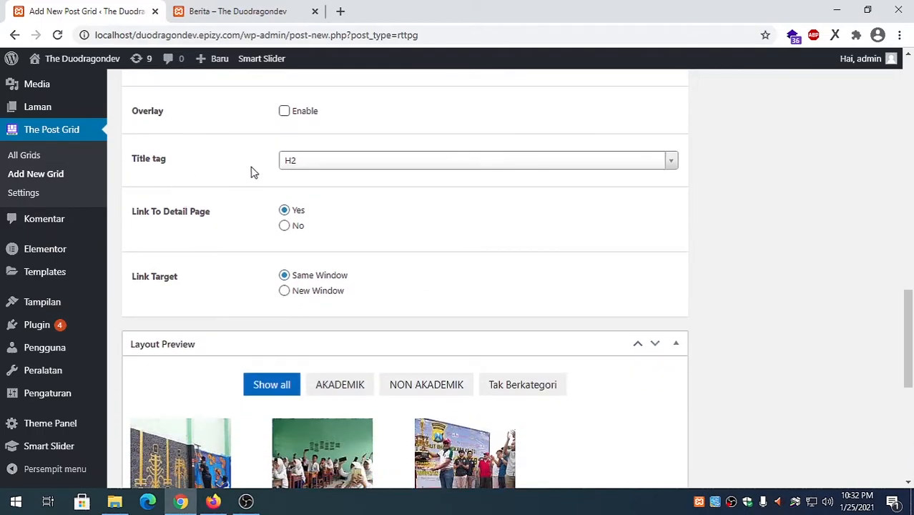
pyautogui.scroll(-2, 297, 390)
# Try H3 and H4 as the grid's title tag and set it back to H2.
pyautogui.scroll(3, 297, 389)
pyautogui.click(324, 231)
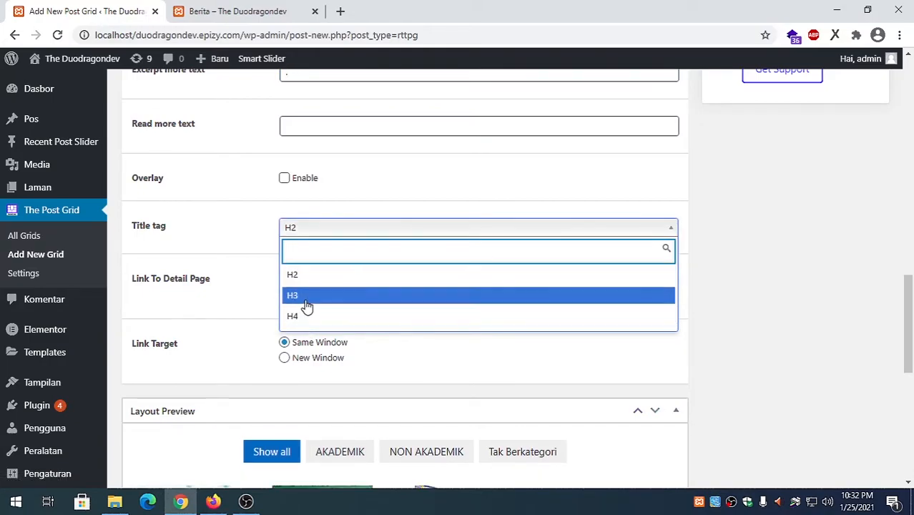
pyautogui.click(306, 295)
pyautogui.scroll(-3, 369, 275)
pyautogui.scroll(3, 342, 258)
pyautogui.click(321, 229)
pyautogui.click(312, 315)
pyautogui.click(319, 232)
pyautogui.click(315, 274)
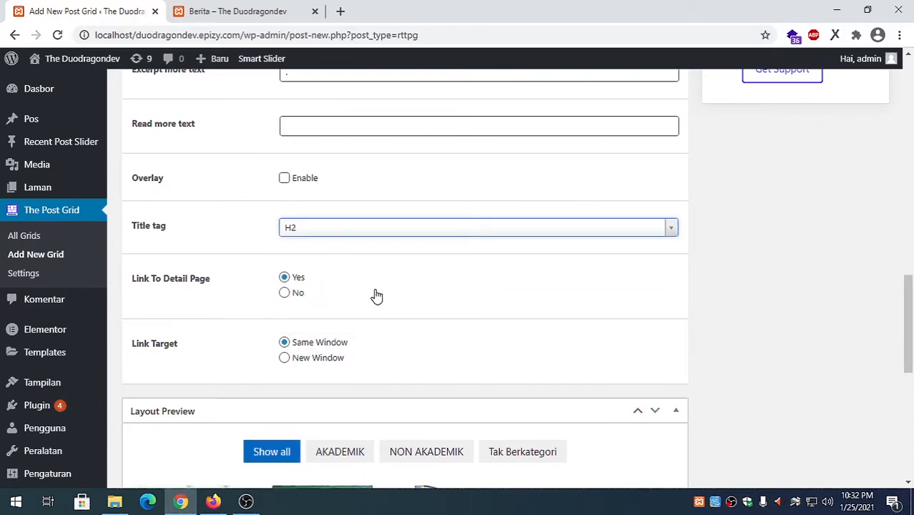
# Review the remaining layout settings, and compare the grid's field selection options with the layout preview.
pyautogui.scroll(-2, 379, 301)
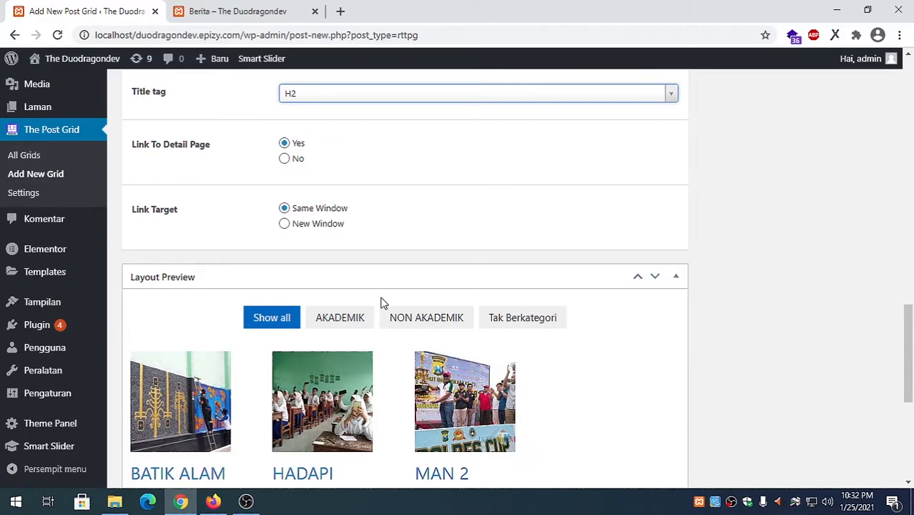
pyautogui.scroll(4, 379, 304)
pyautogui.scroll(-5, 379, 310)
pyautogui.scroll(10, 379, 310)
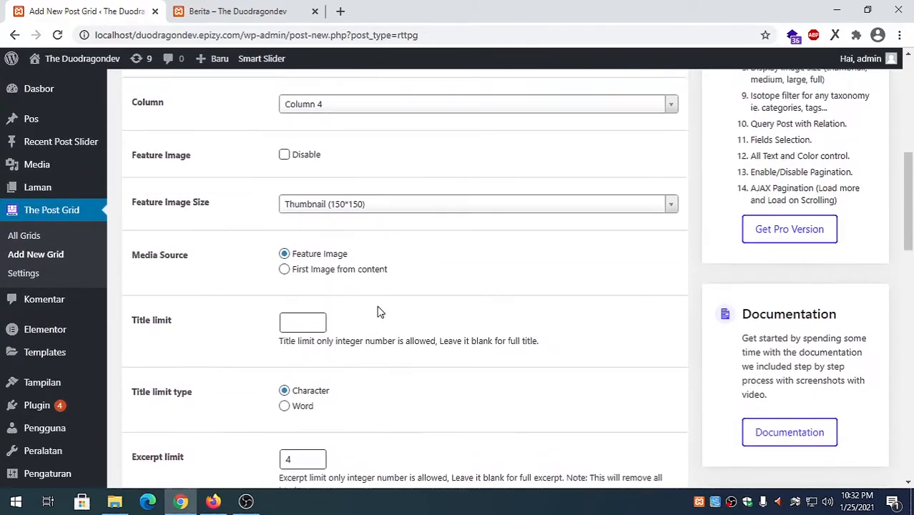
pyautogui.scroll(4, 379, 312)
pyautogui.scroll(2, 379, 306)
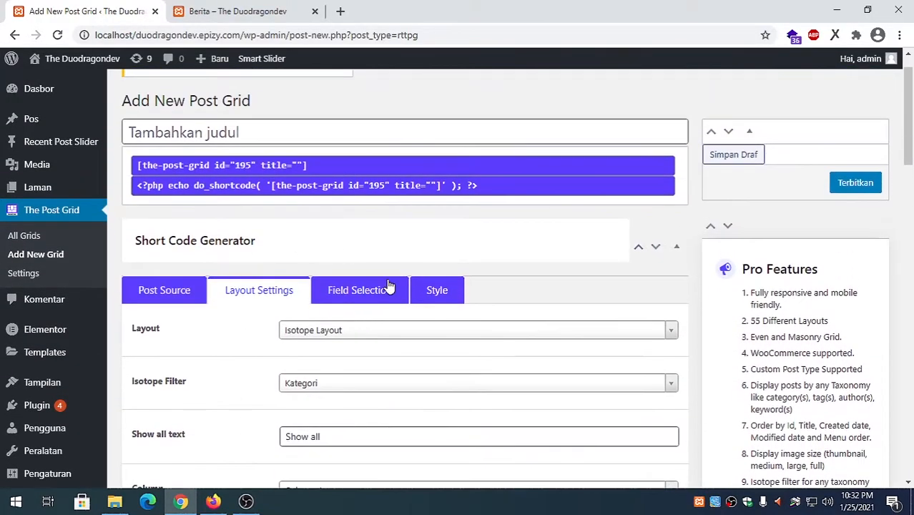
pyautogui.click(355, 292)
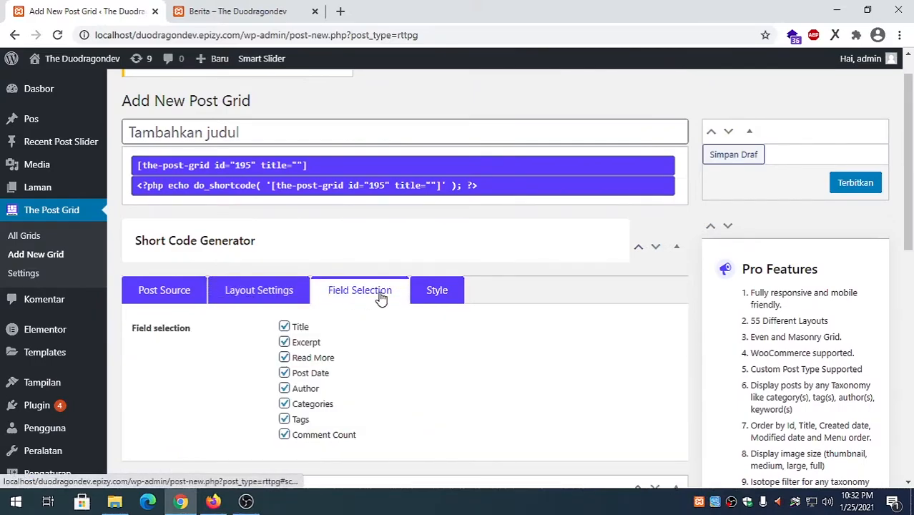
pyautogui.scroll(-1, 357, 327)
pyautogui.scroll(-3, 357, 327)
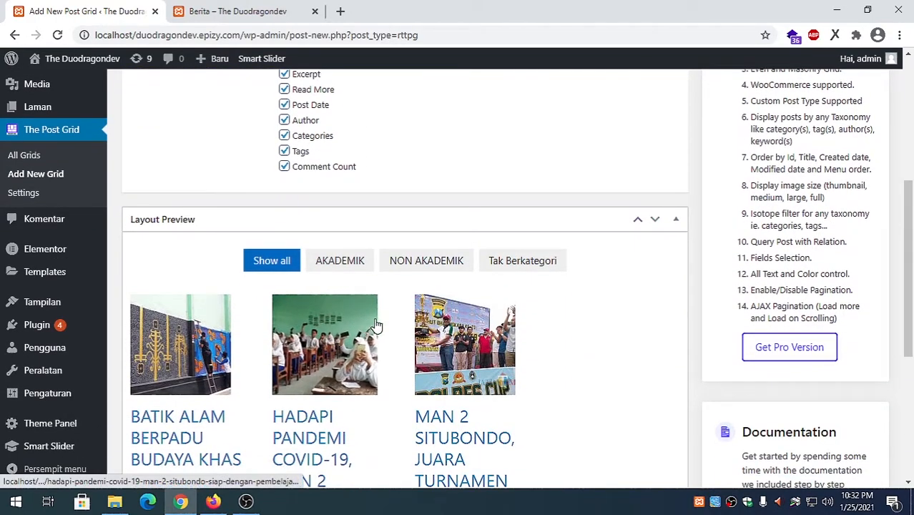
pyautogui.scroll(2, 380, 333)
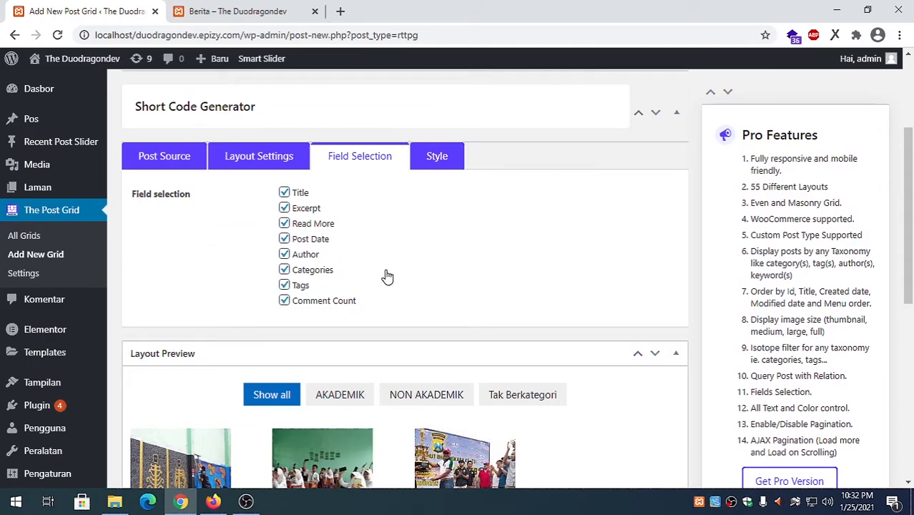
pyautogui.scroll(-5, 379, 293)
pyautogui.scroll(3, 386, 312)
pyautogui.scroll(1, 387, 317)
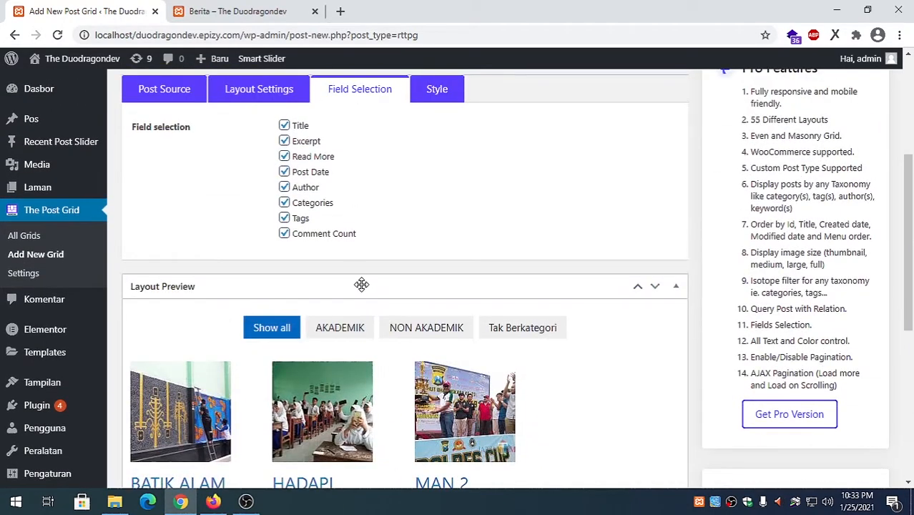
# Exclude the Excerpt and Read More fields from the grid, checking the layout preview.
pyautogui.click(285, 141)
pyautogui.scroll(-3, 392, 190)
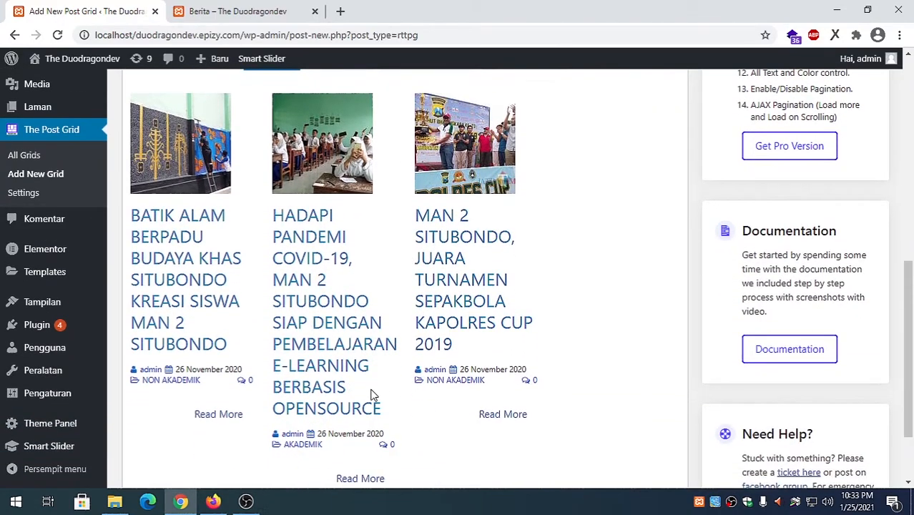
pyautogui.scroll(4, 357, 378)
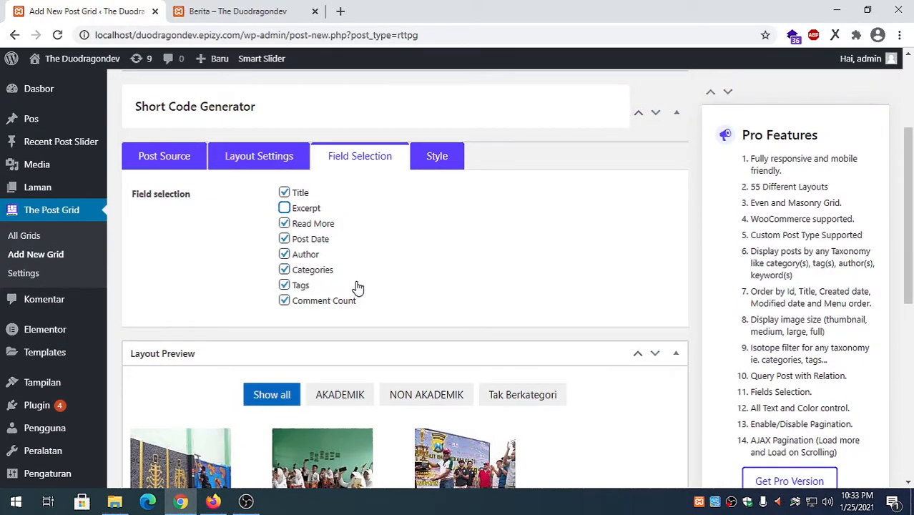
pyautogui.click(285, 223)
pyautogui.scroll(-5, 368, 281)
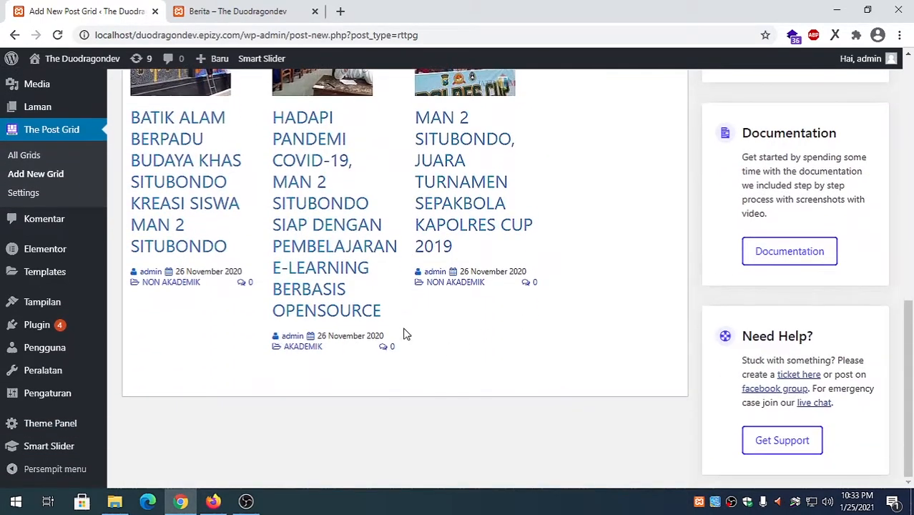
# Exclude the Tags, Comment Count and Author fields from the grid and check the layout preview.
pyautogui.scroll(5, 406, 324)
pyautogui.click(284, 255)
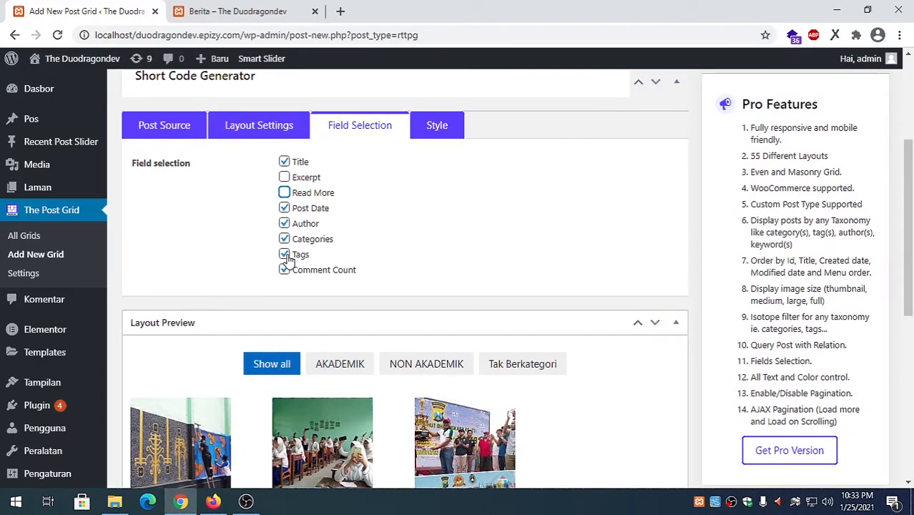
pyautogui.click(283, 271)
pyautogui.click(285, 223)
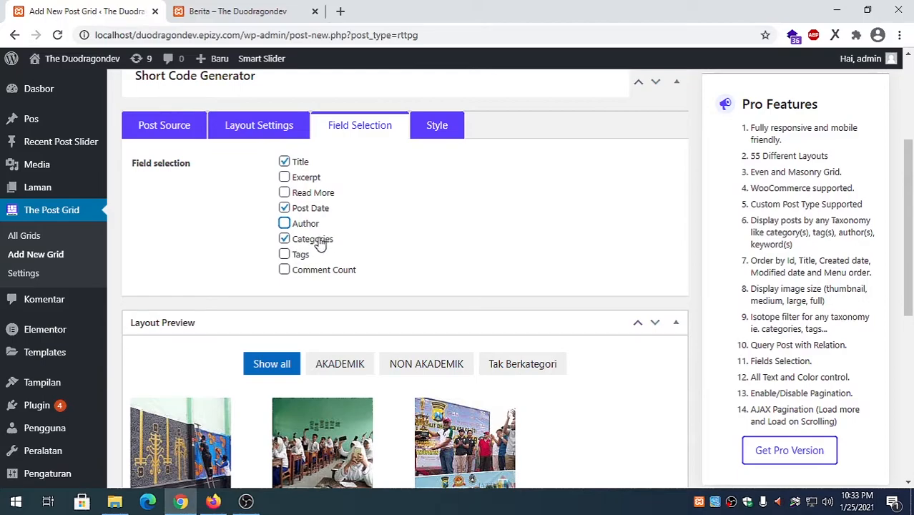
pyautogui.scroll(-5, 321, 239)
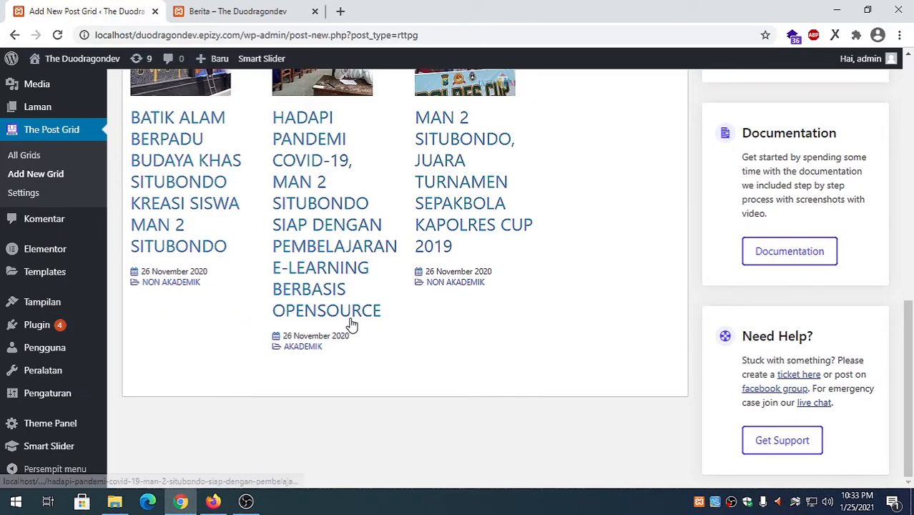
pyautogui.scroll(4, 229, 264)
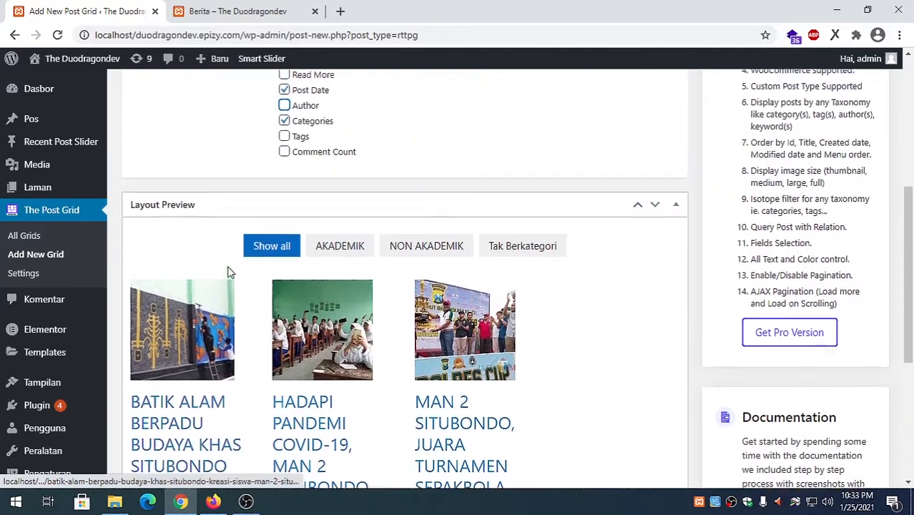
# Open the grid's style settings and compare the color options with the layout preview.
pyautogui.scroll(5, 229, 271)
pyautogui.scroll(-2, 362, 322)
pyautogui.scroll(-1, 366, 329)
pyautogui.scroll(1, 367, 300)
pyautogui.click(437, 192)
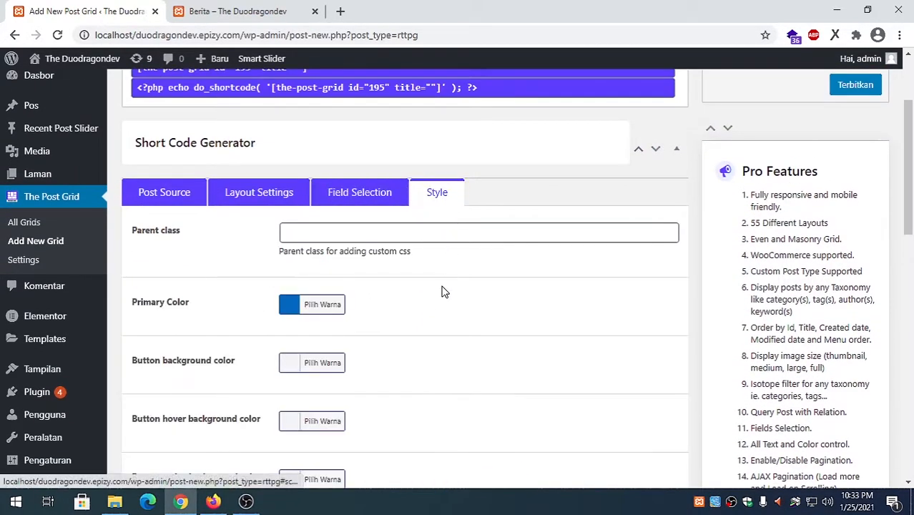
pyautogui.scroll(-10, 444, 288)
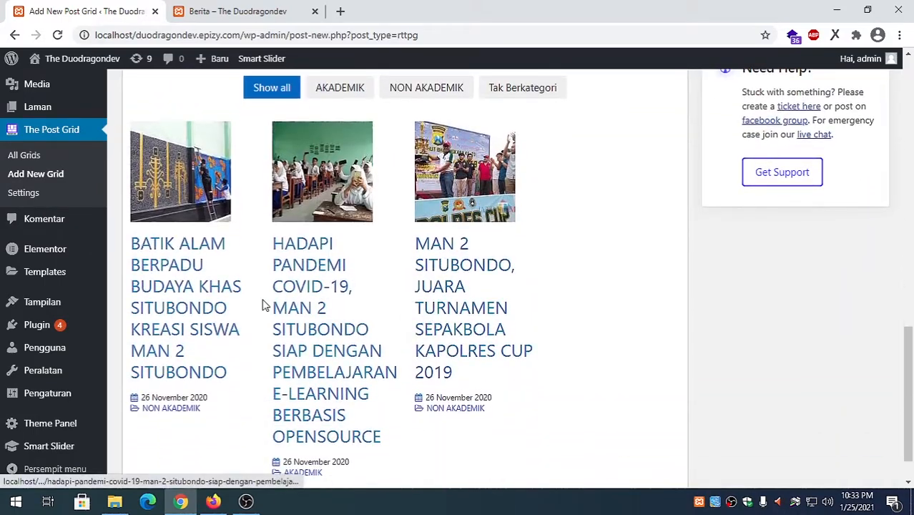
pyautogui.scroll(6, 325, 323)
pyautogui.scroll(1, 325, 323)
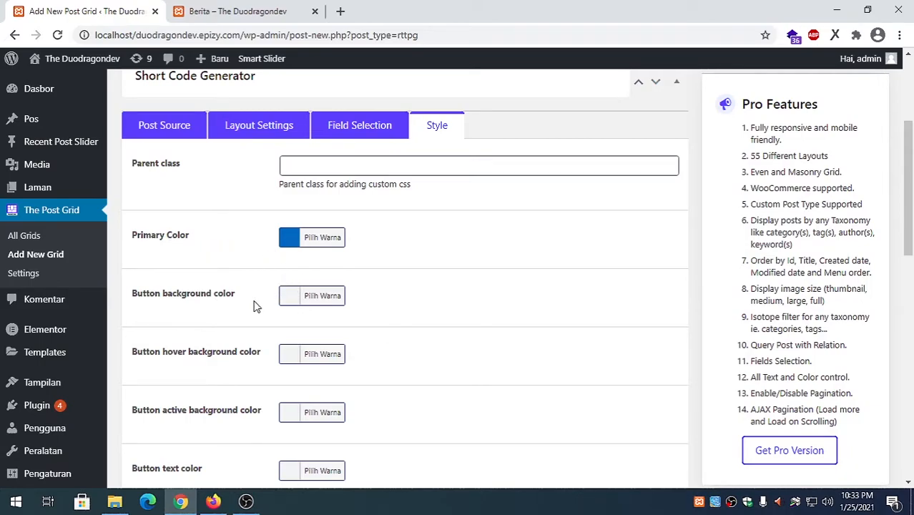
# Set the grid's title color to black (#000000) and check the layout preview.
pyautogui.scroll(-3, 290, 307)
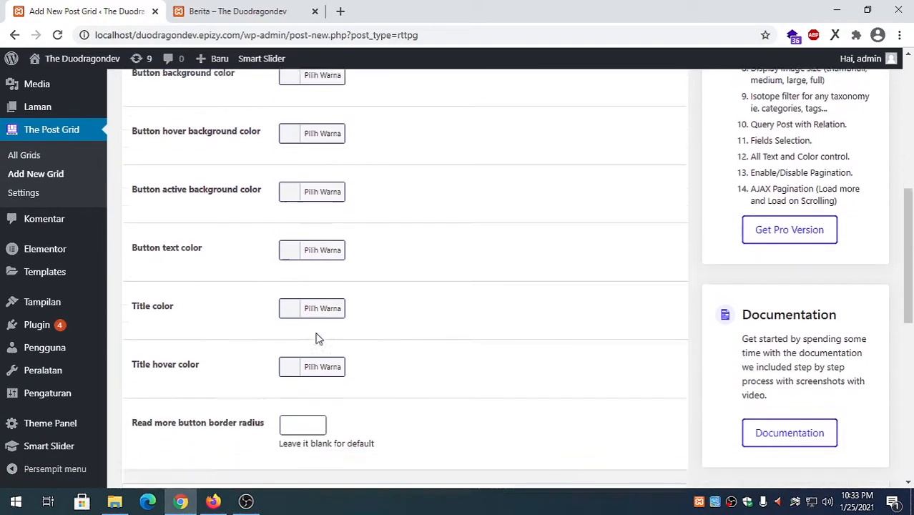
pyautogui.scroll(-1, 319, 339)
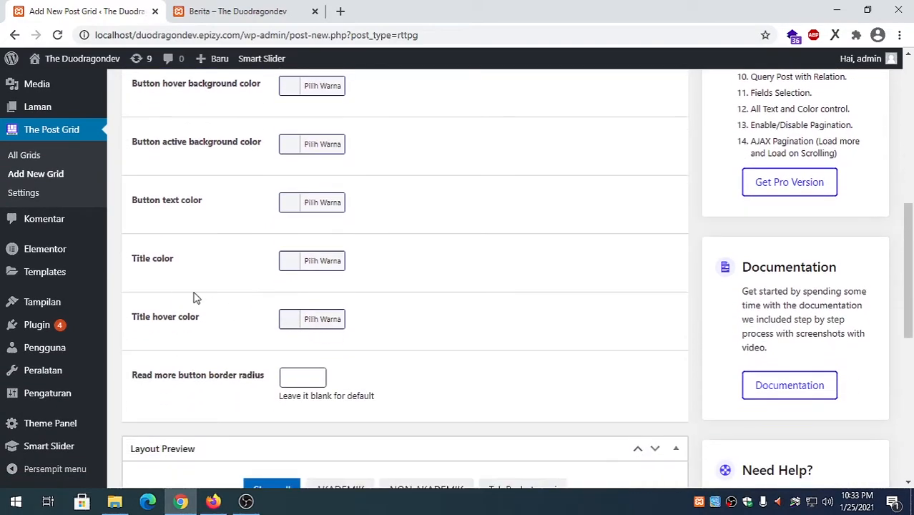
pyautogui.click(292, 265)
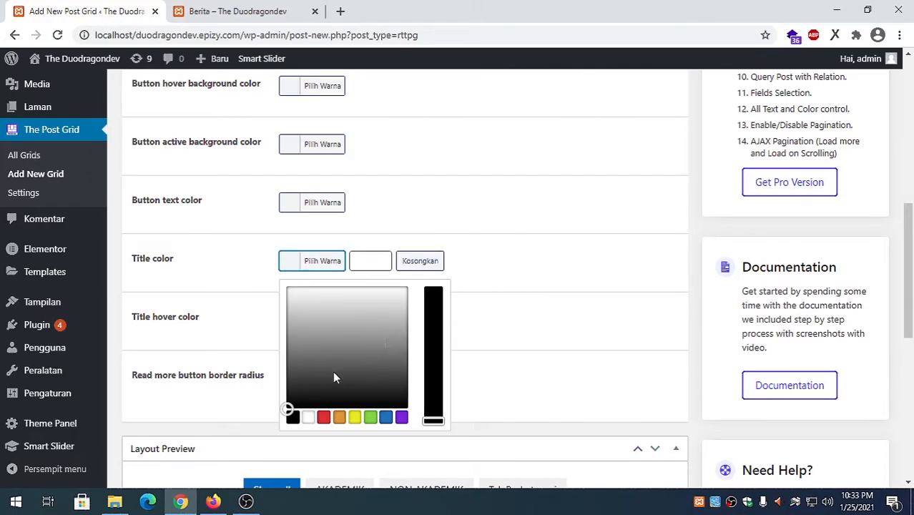
pyautogui.click(292, 417)
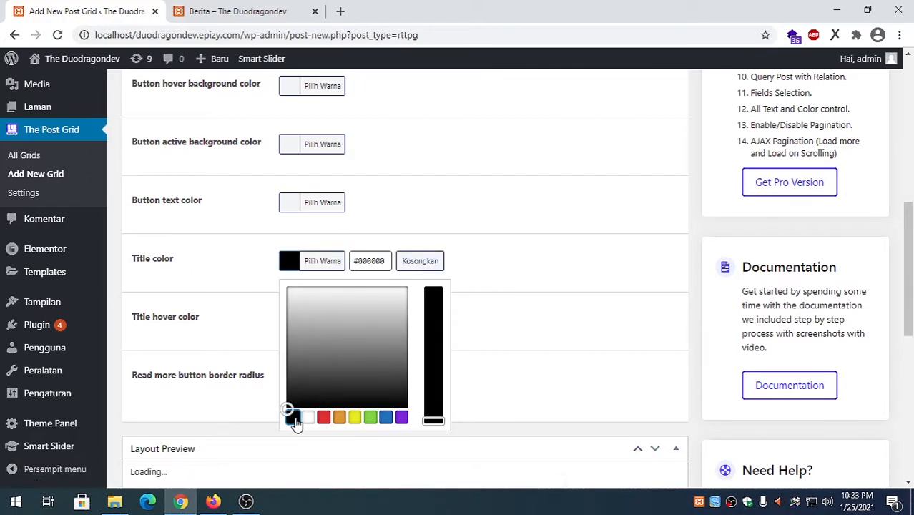
pyautogui.click(502, 323)
pyautogui.scroll(-1, 451, 340)
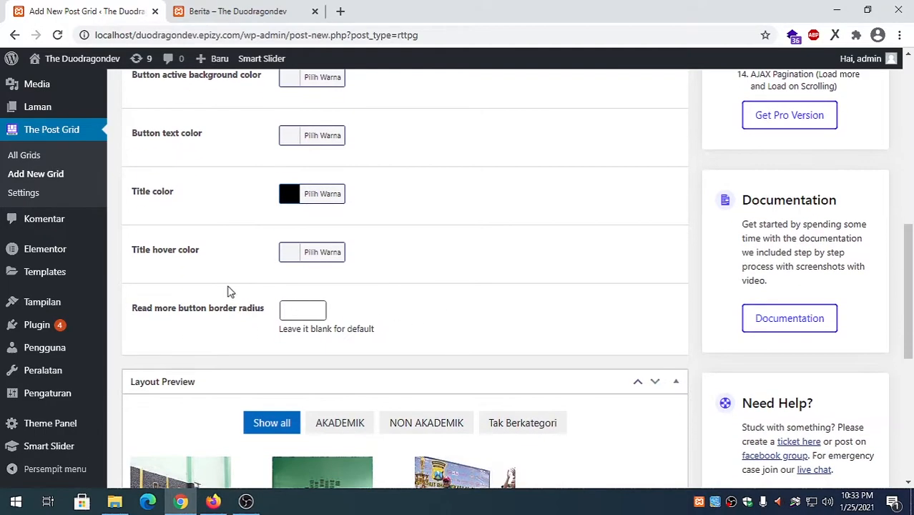
pyautogui.scroll(-4, 163, 262)
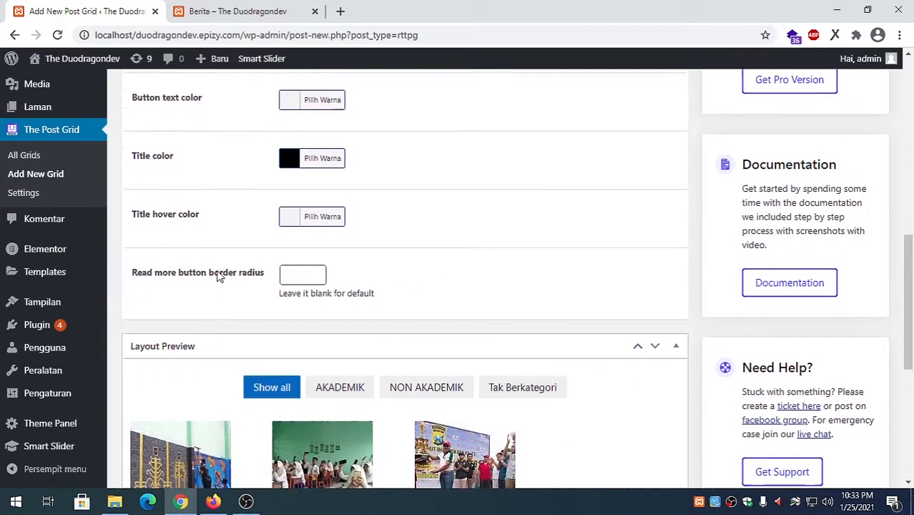
# Set the title hover color to red and check the post titles in the layout preview.
pyautogui.scroll(5, 304, 319)
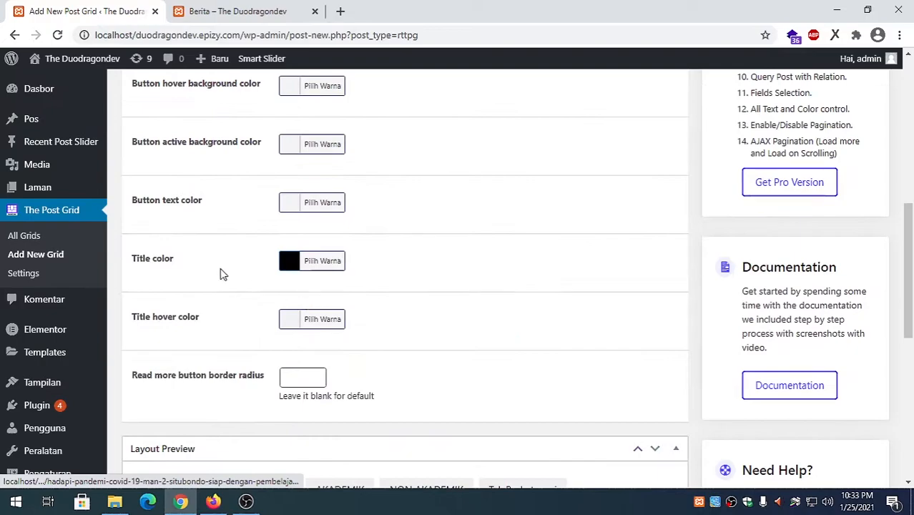
pyautogui.click(297, 322)
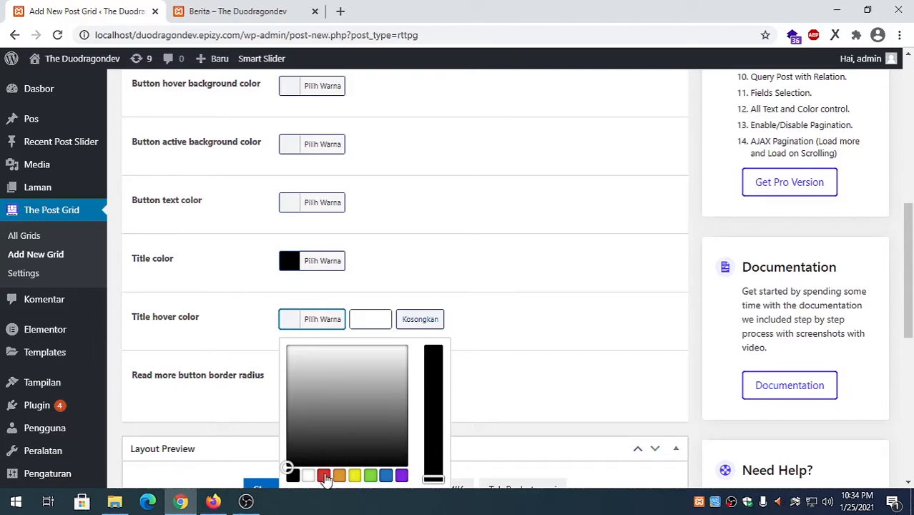
pyautogui.moveTo(288, 468); pyautogui.dragTo(351, 429)
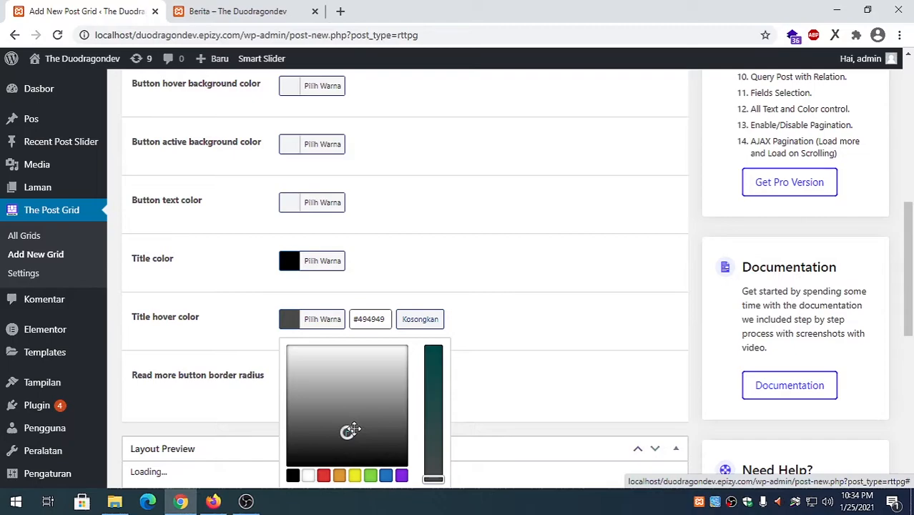
pyautogui.scroll(-4, 475, 393)
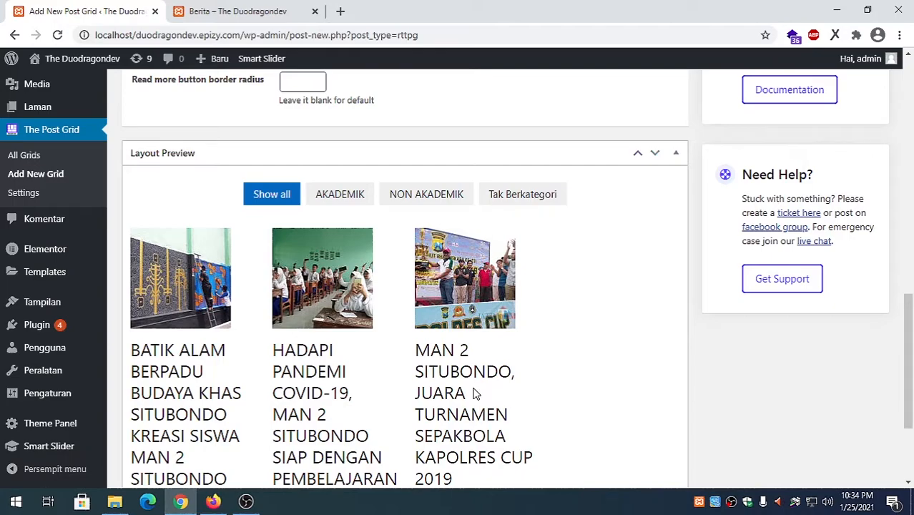
pyautogui.scroll(-2, 476, 393)
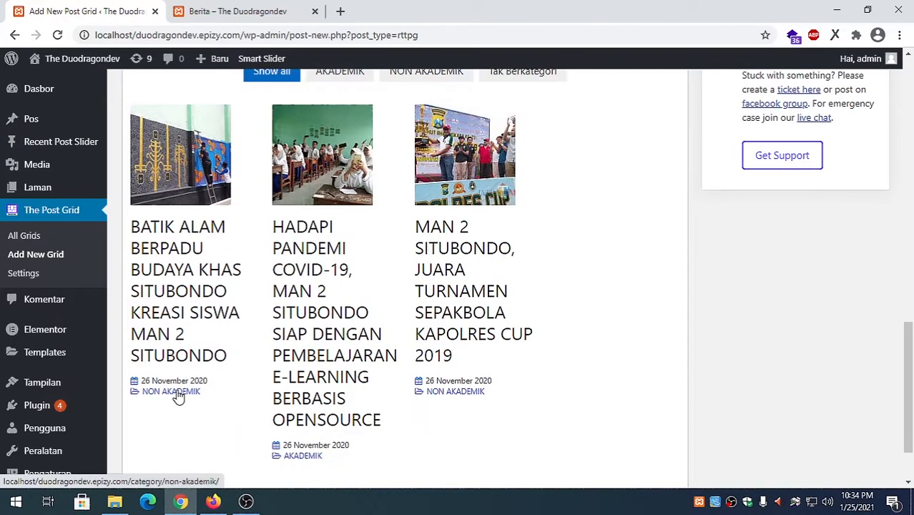
# Set the grid's primary color to black and check the layout preview.
pyautogui.scroll(8, 179, 397)
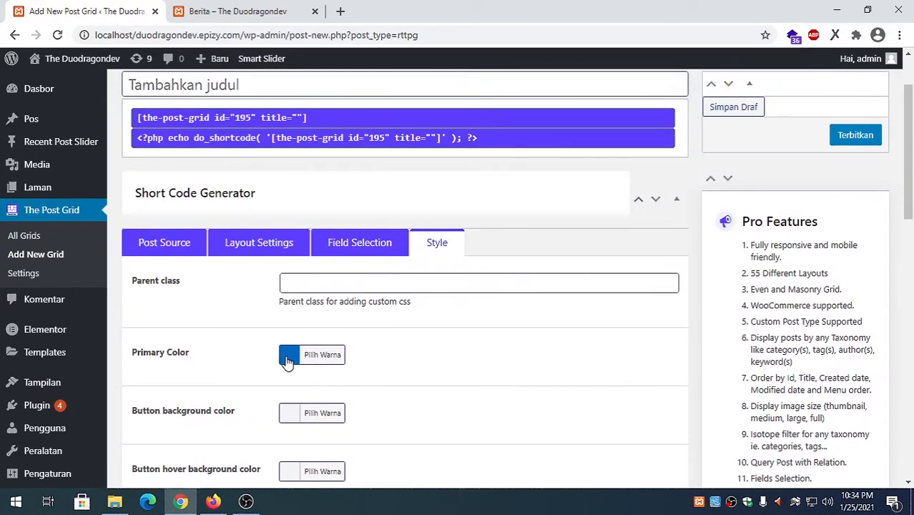
pyautogui.click(287, 363)
pyautogui.scroll(-4, 309, 352)
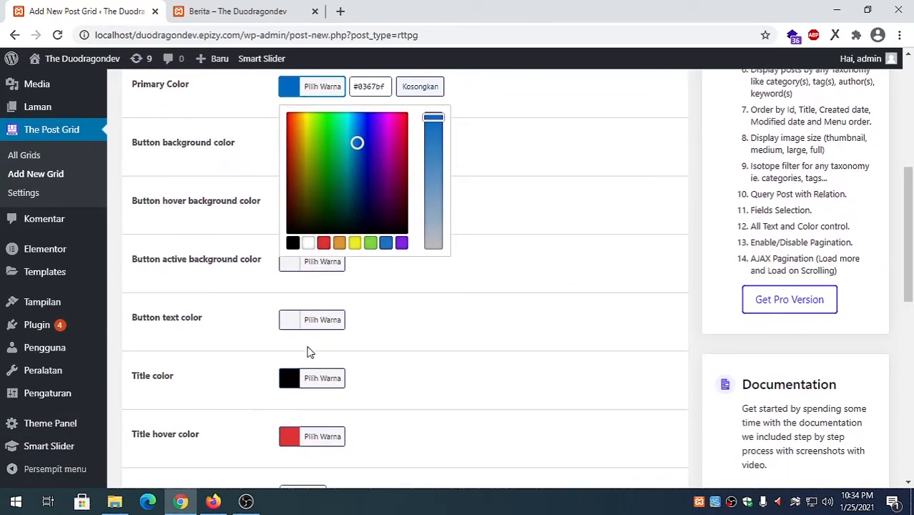
pyautogui.click(293, 243)
pyautogui.click(481, 281)
pyautogui.scroll(-12, 481, 281)
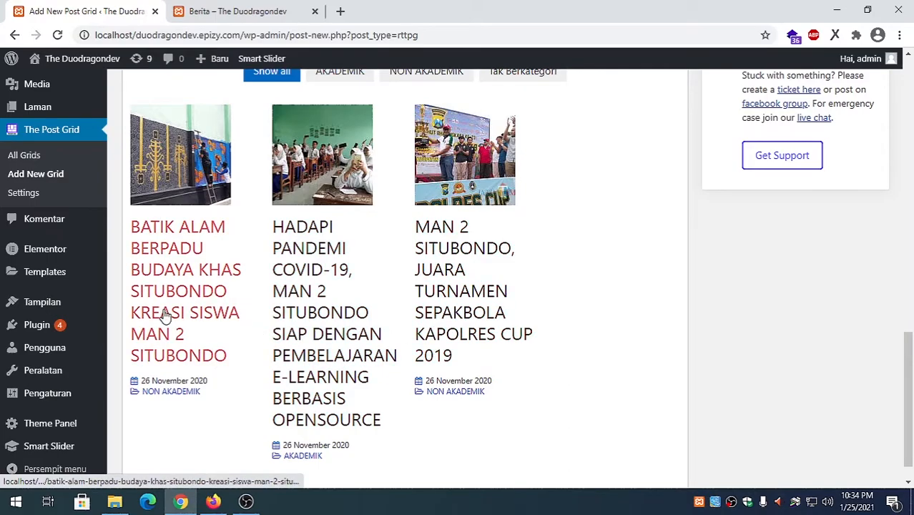
pyautogui.scroll(4, 300, 340)
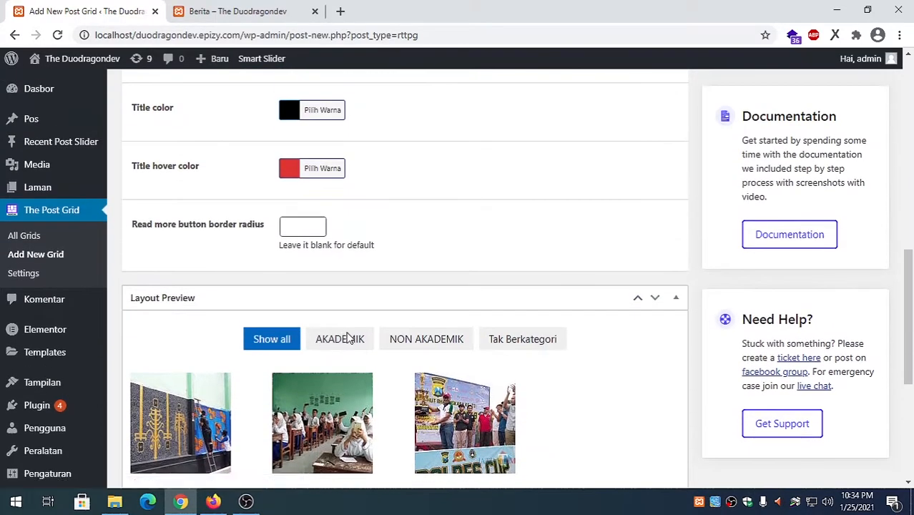
# Set the feature image size to Medium (300*300) in the layout settings and check the layout preview.
pyautogui.scroll(8, 377, 326)
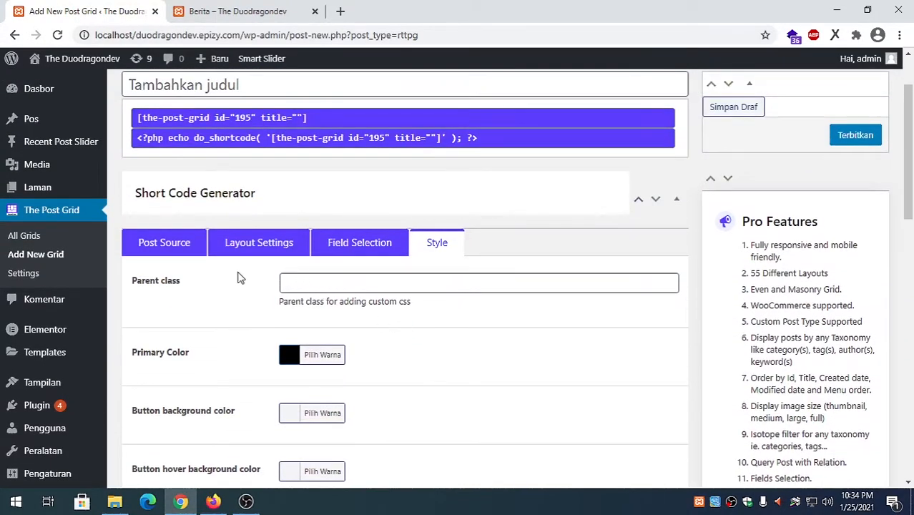
pyautogui.click(161, 250)
pyautogui.scroll(-6, 344, 323)
pyautogui.scroll(-2, 346, 334)
pyautogui.scroll(9, 346, 333)
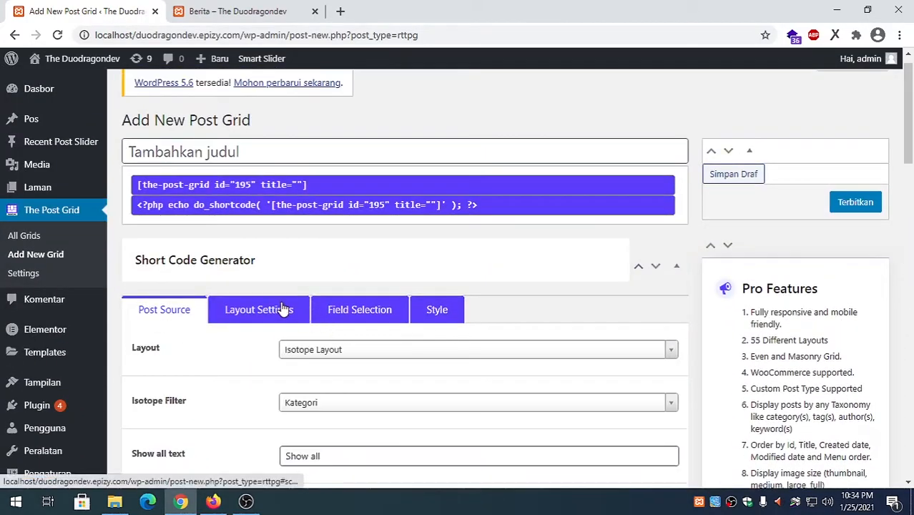
pyautogui.click(281, 309)
pyautogui.scroll(-3, 300, 311)
pyautogui.scroll(-2, 401, 348)
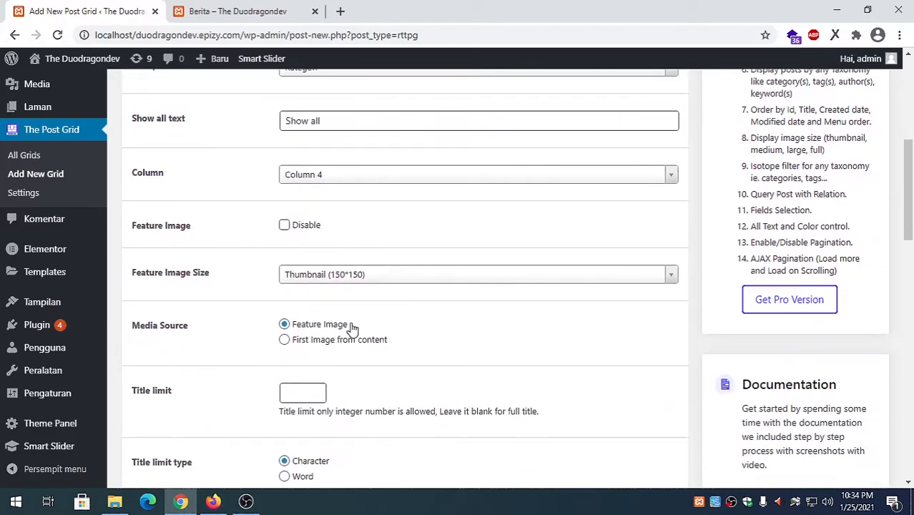
pyautogui.click(323, 280)
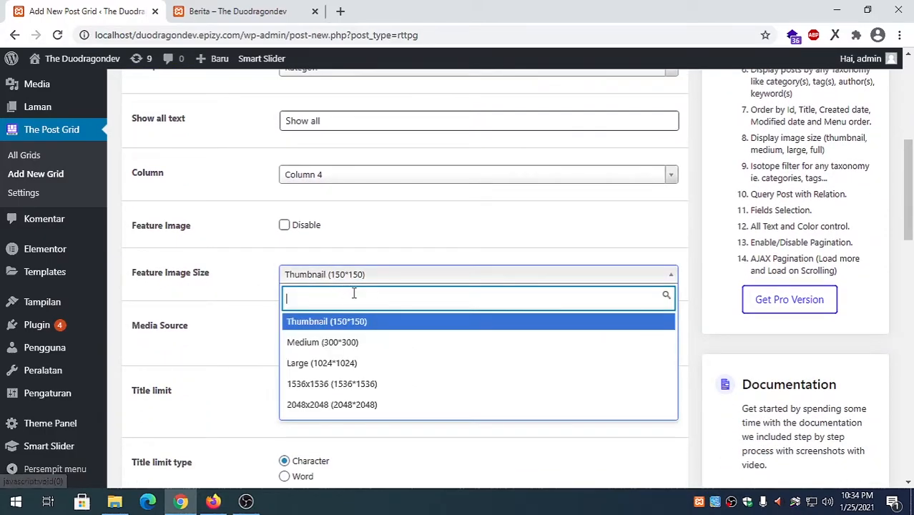
pyautogui.click(338, 343)
pyautogui.scroll(-13, 339, 348)
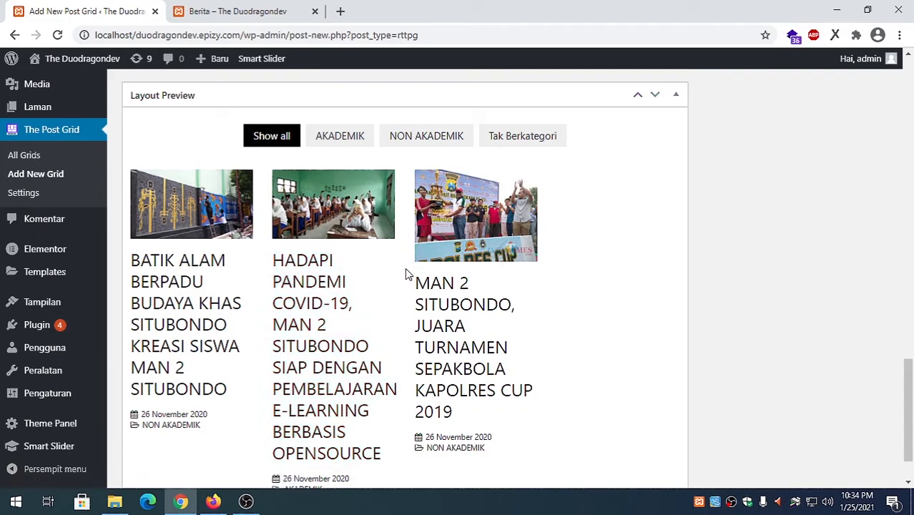
# Exclude the Categories and Post Date fields from the grid and check the layout preview.
pyautogui.scroll(8, 406, 329)
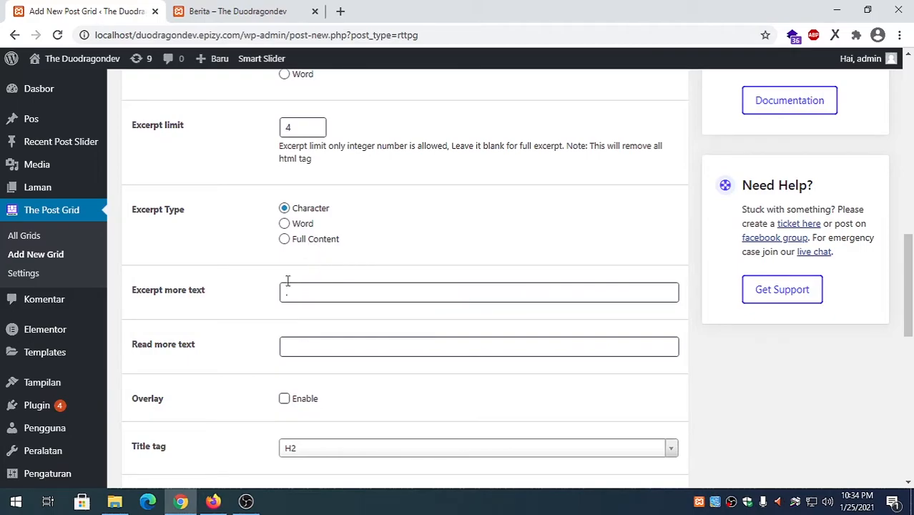
pyautogui.scroll(-4, 357, 336)
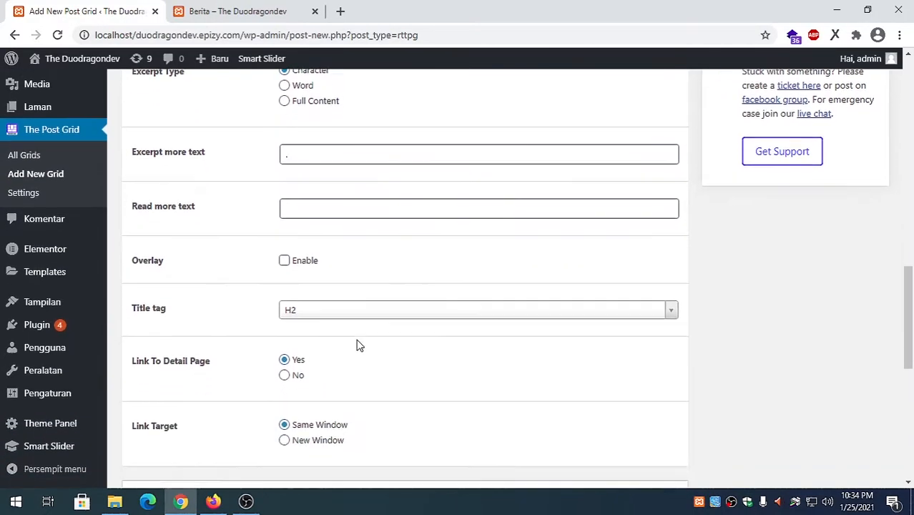
pyautogui.scroll(-5, 359, 346)
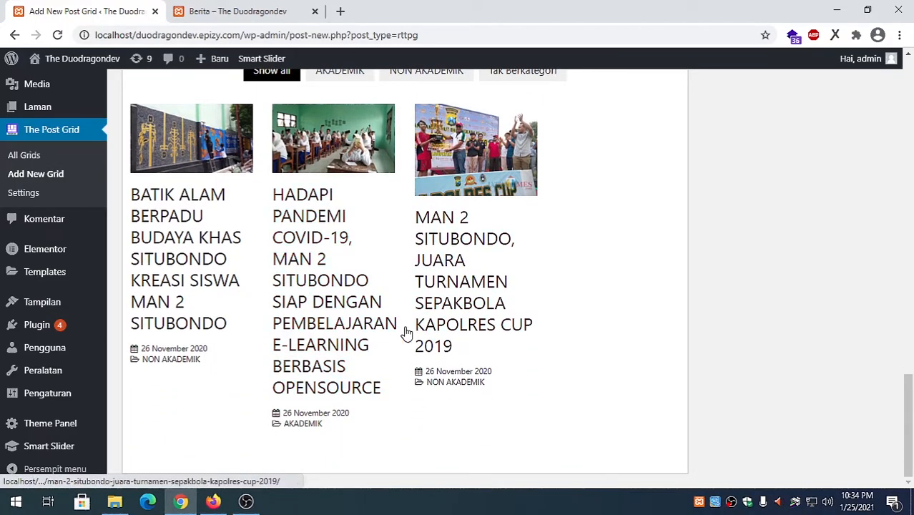
pyautogui.scroll(1, 318, 318)
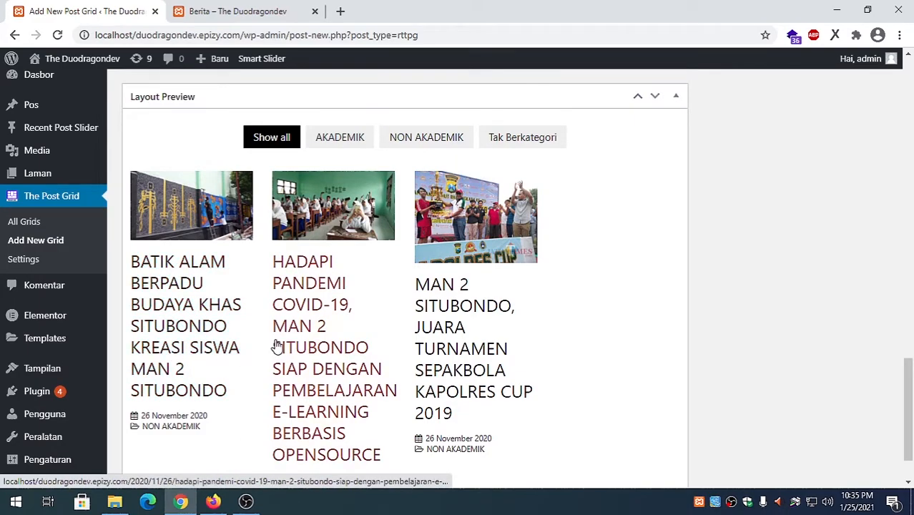
pyautogui.scroll(-1, 299, 354)
pyautogui.scroll(15, 306, 354)
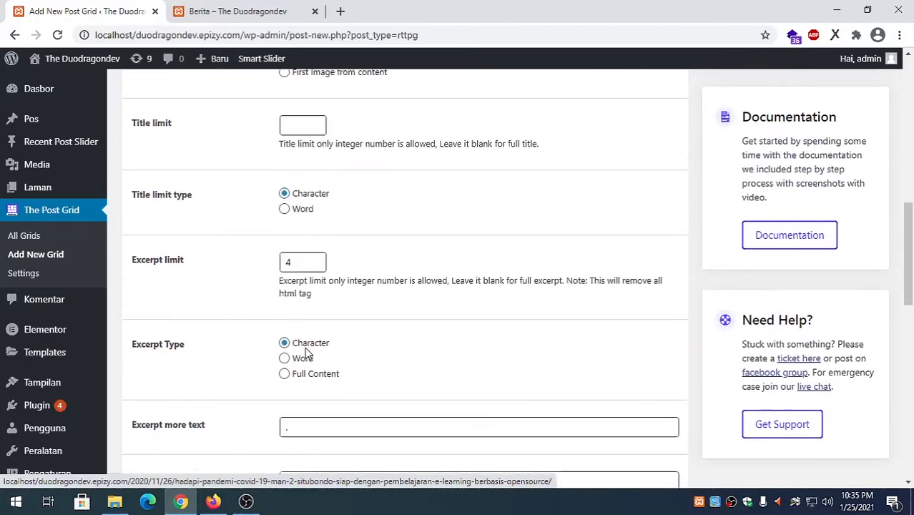
pyautogui.click(359, 187)
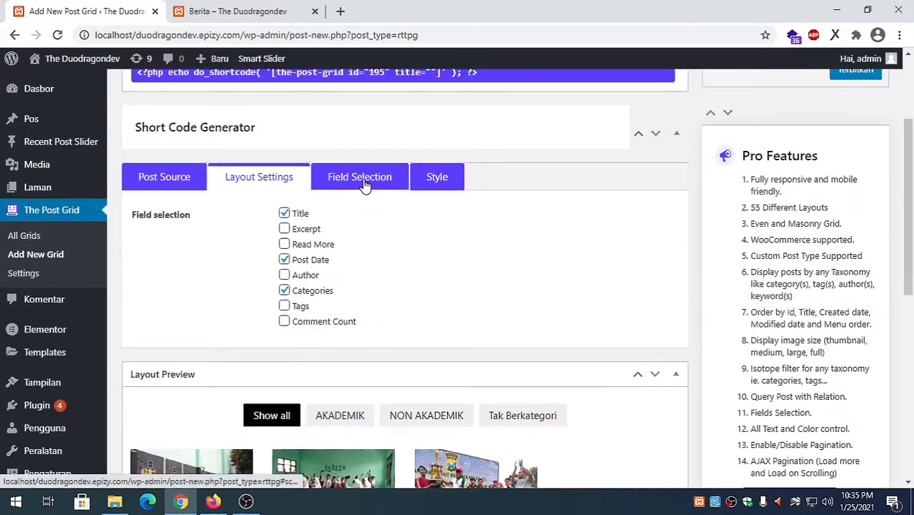
pyautogui.click(286, 291)
pyautogui.click(284, 260)
pyautogui.scroll(-5, 384, 306)
pyautogui.scroll(3, 372, 313)
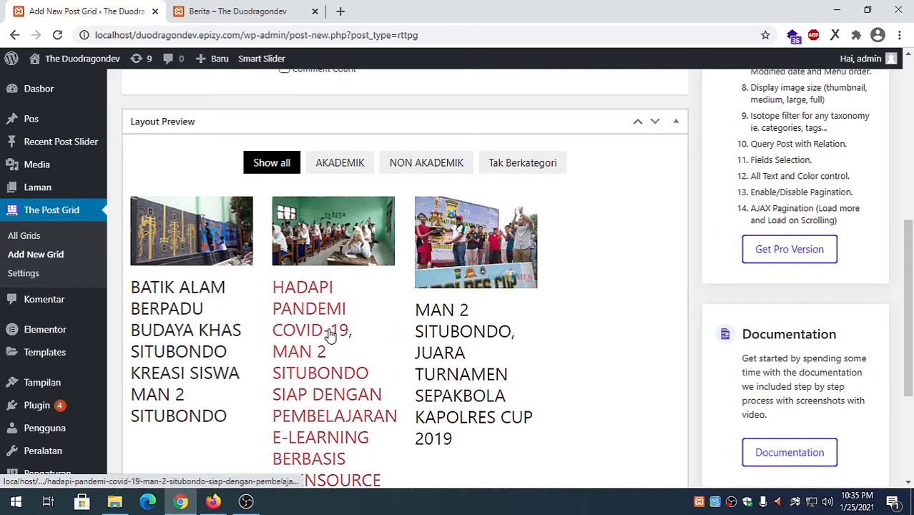
# Set the feature image size back to Thumbnail (150*150) and check the layout preview.
pyautogui.scroll(5, 379, 300)
pyautogui.scroll(-8, 376, 293)
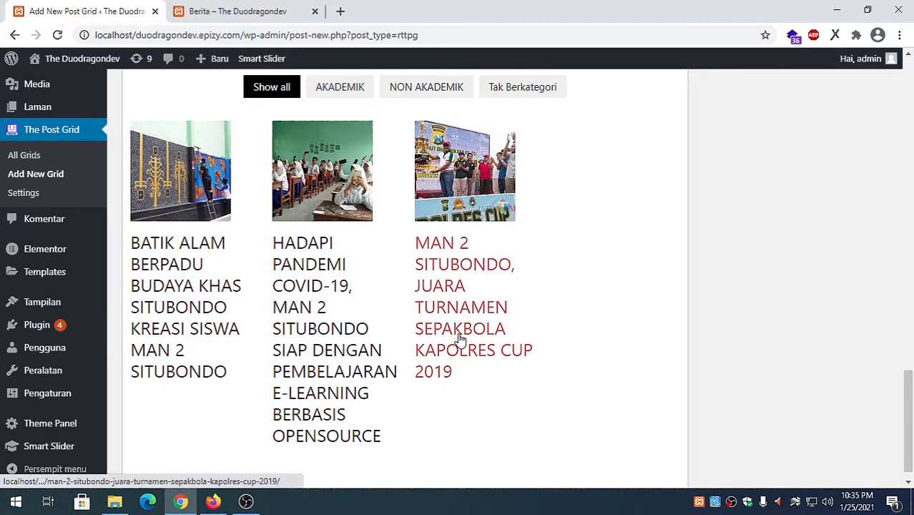
pyautogui.scroll(3, 408, 291)
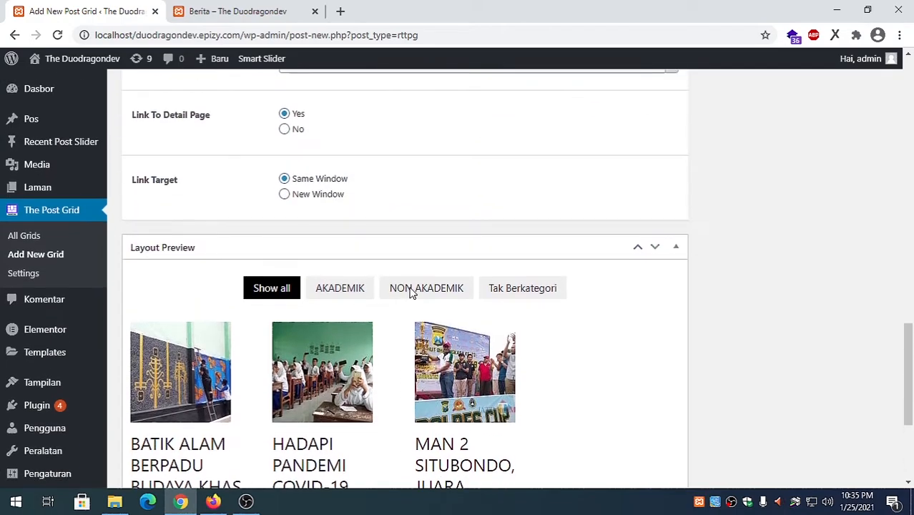
pyautogui.scroll(-1, 365, 344)
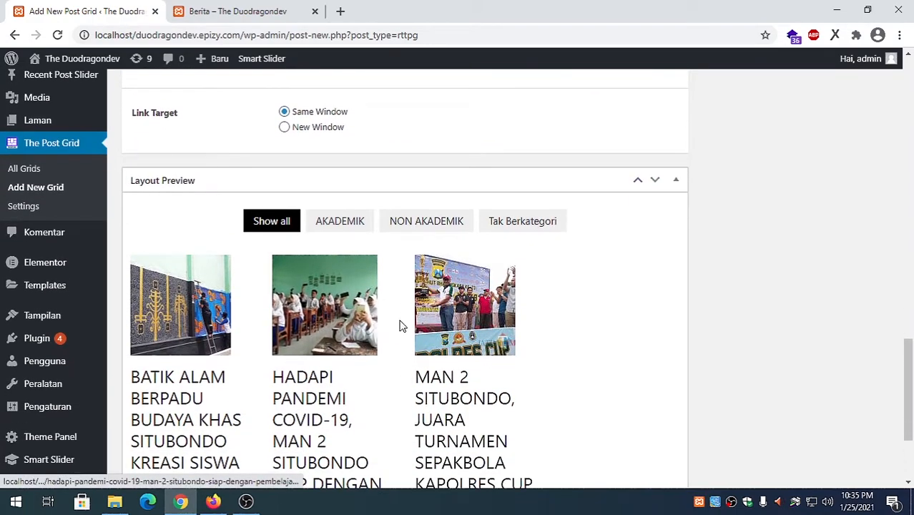
# Publish the post grid and enter grid_berita as its title.
pyautogui.scroll(20, 401, 322)
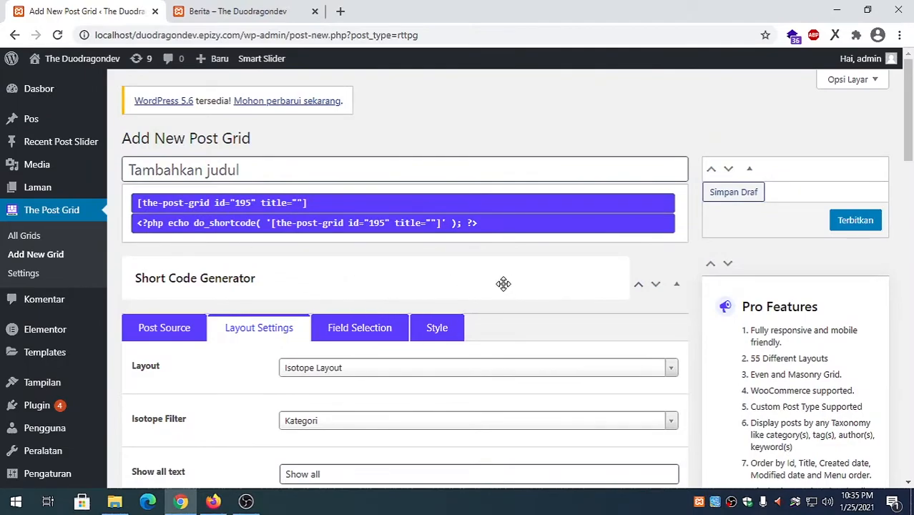
pyautogui.click(855, 221)
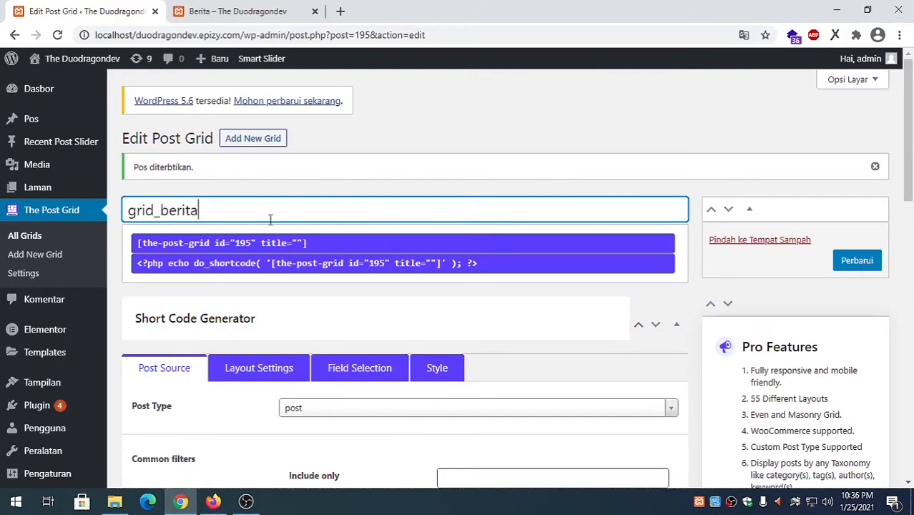
# Update the post grid to save its new title and select its shortcode.
pyautogui.click(857, 261)
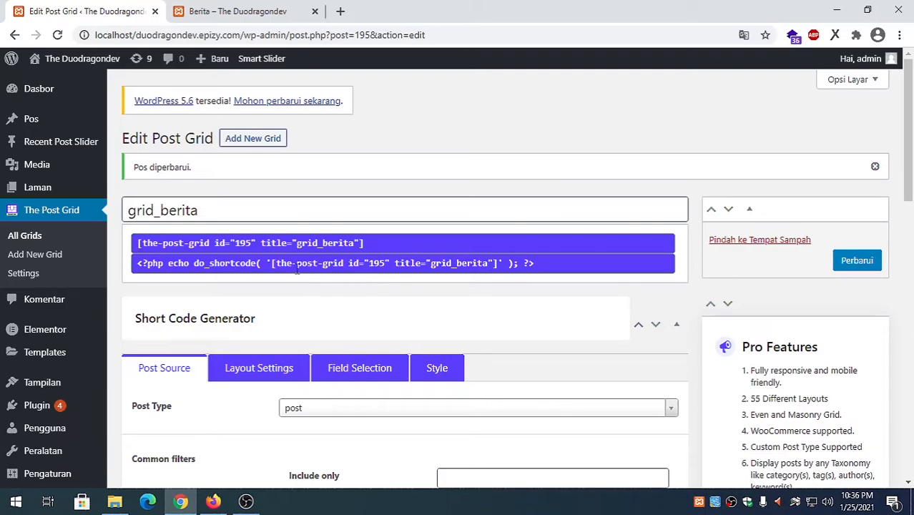
pyautogui.moveTo(370, 245); pyautogui.dragTo(317, 240)
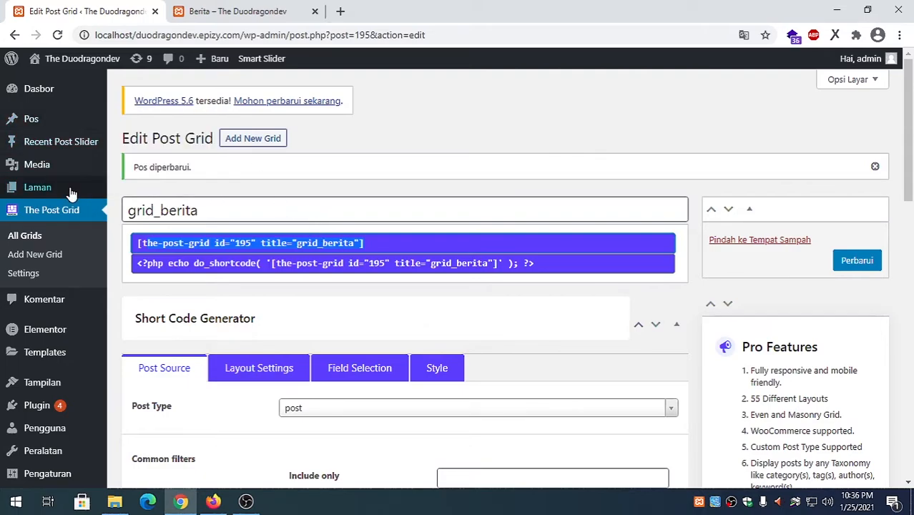
# Open the site's pages list in a separate browser tab and edit the Berita page with Elementor.
pyautogui.click(46, 192)
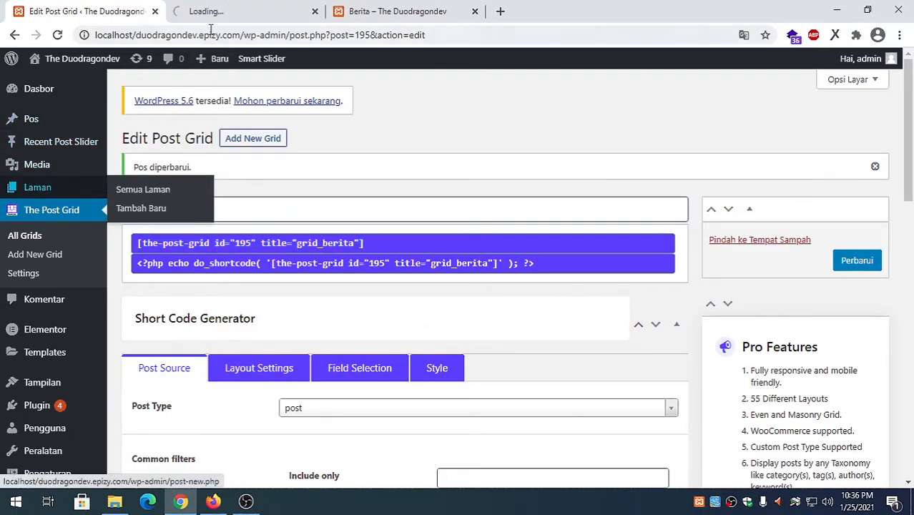
pyautogui.click(221, 14)
pyautogui.moveTo(205, 287)
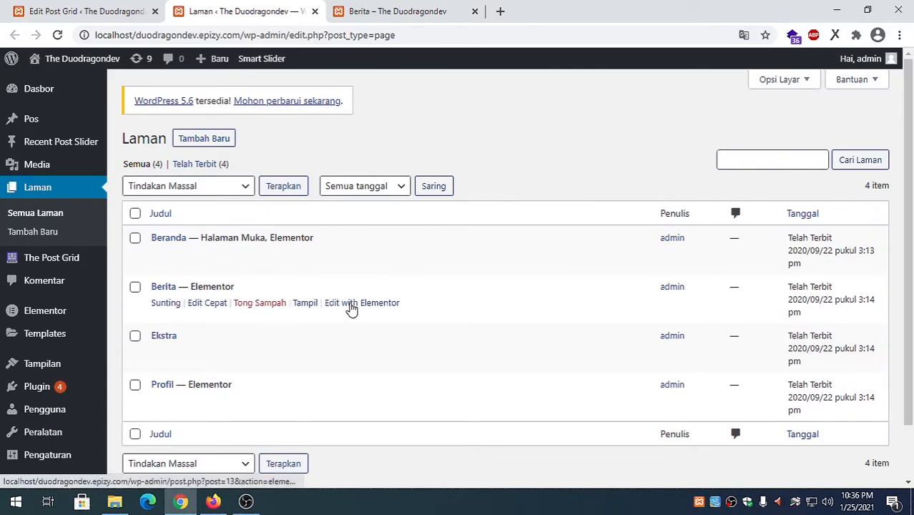
pyautogui.click(351, 303)
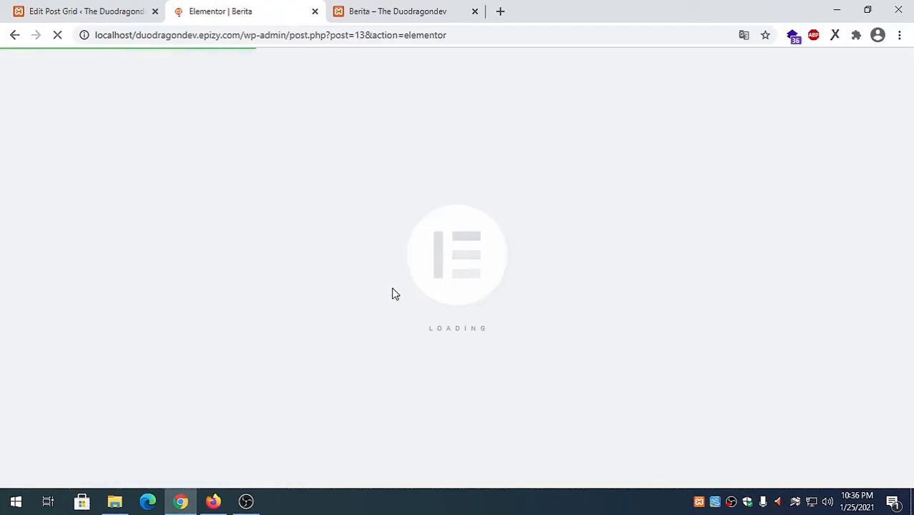
# Add a new single-column section below the existing content of the Berita page.
pyautogui.scroll(-10, 523, 292)
pyautogui.scroll(3, 583, 316)
pyautogui.scroll(3, 582, 319)
pyautogui.scroll(-5, 582, 318)
pyautogui.scroll(1, 557, 326)
pyautogui.scroll(4, 610, 292)
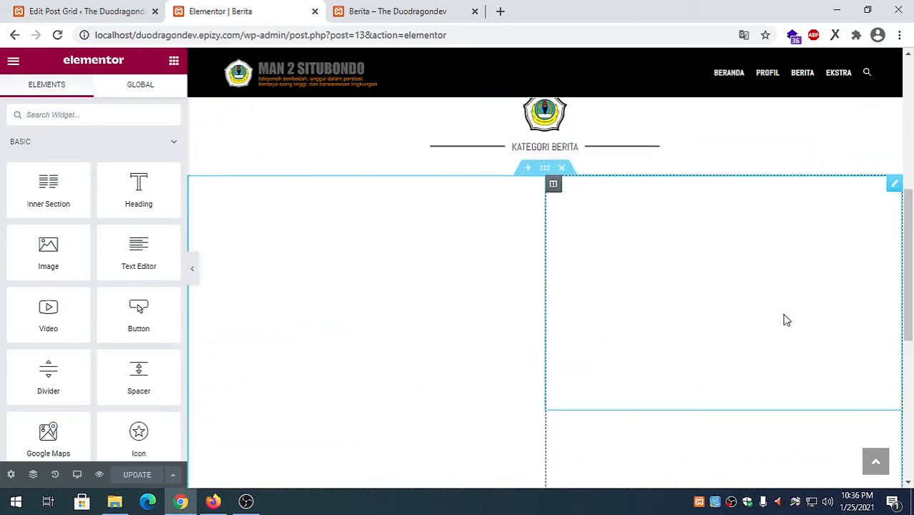
pyautogui.scroll(-4, 553, 322)
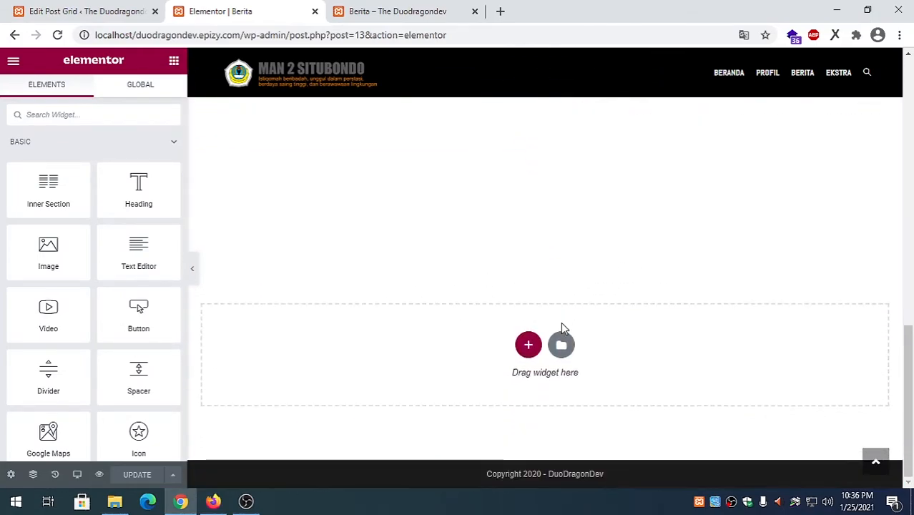
pyautogui.click(528, 347)
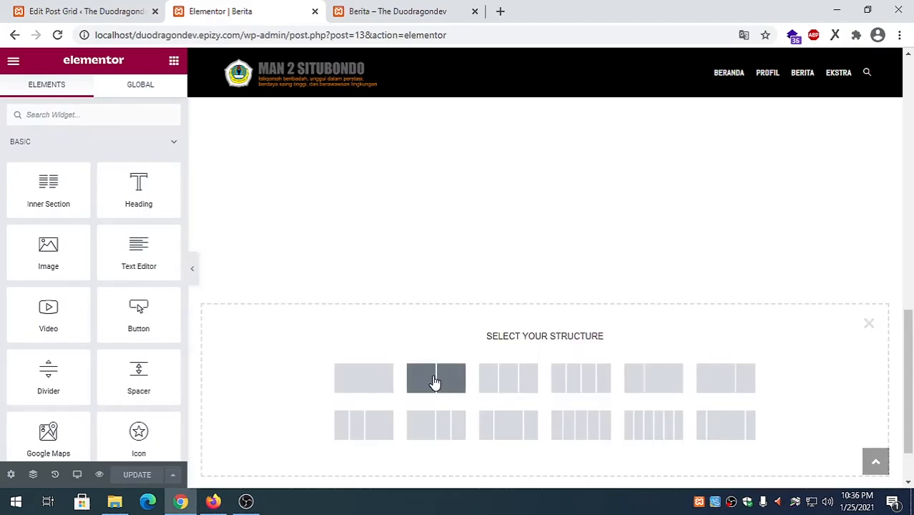
pyautogui.click(353, 383)
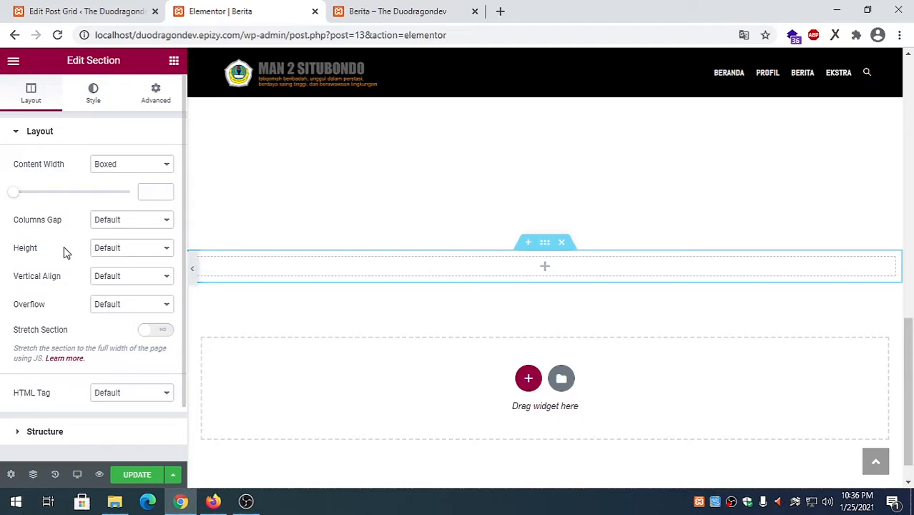
# Place a Shortcode widget in the new empty section.
pyautogui.click(173, 62)
pyautogui.scroll(-8, 118, 308)
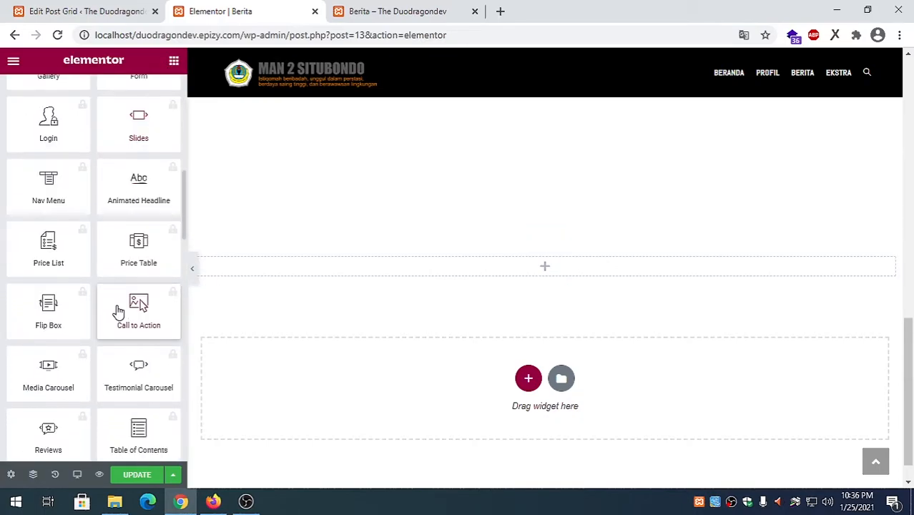
pyautogui.scroll(-8, 120, 307)
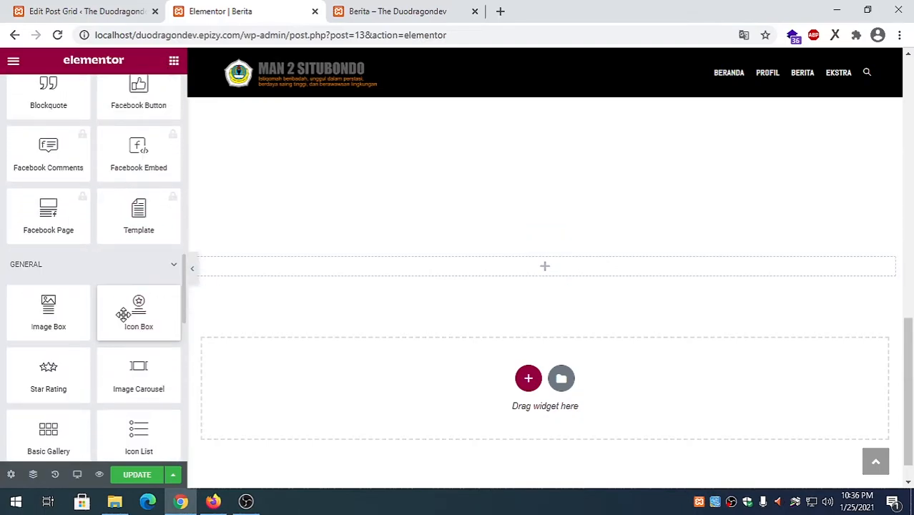
pyautogui.scroll(-5, 125, 313)
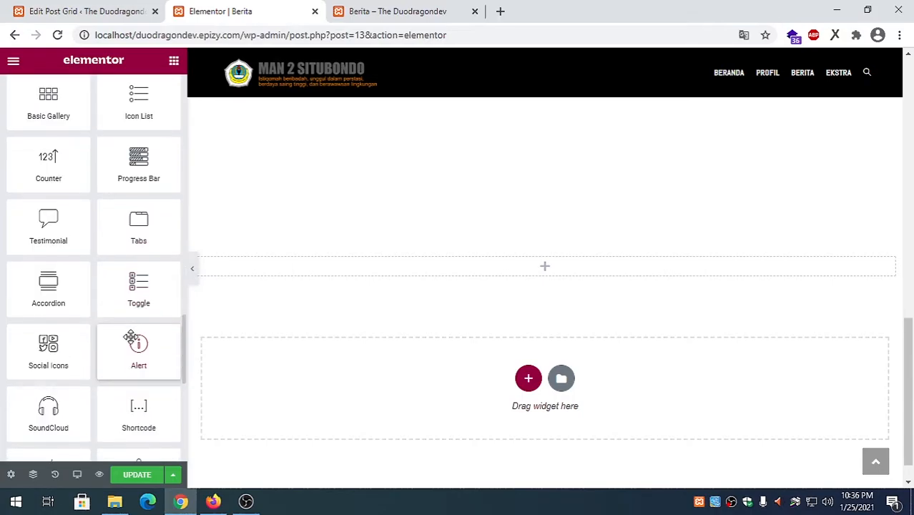
pyautogui.moveTo(198, 392); pyautogui.dragTo(471, 263)
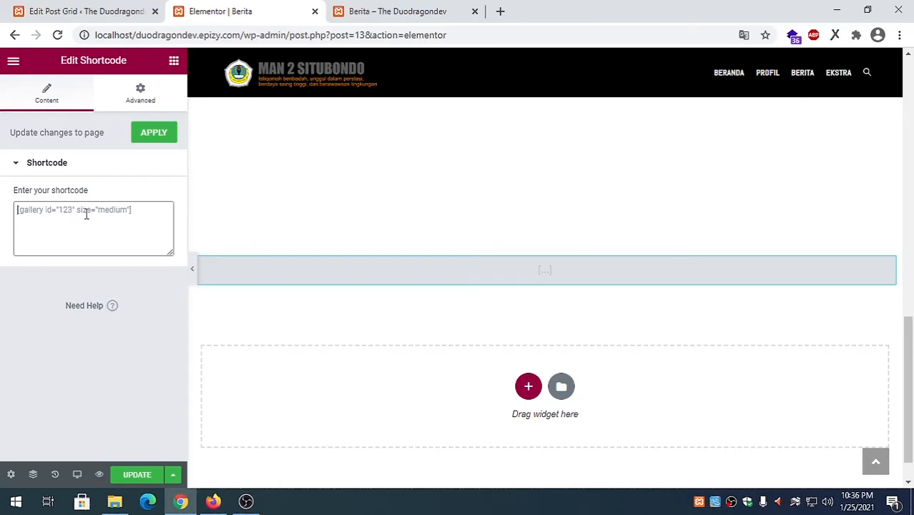
# Copy the shortcode [the-post-grid id="195" title="grid_berita"] from the post grid's edit page.
pyautogui.hotkey('alt', 'Tab')
pyautogui.hotkey('alt', 'Tab')
pyautogui.click(82, 11)
pyautogui.moveTo(382, 246); pyautogui.dragTo(160, 243)
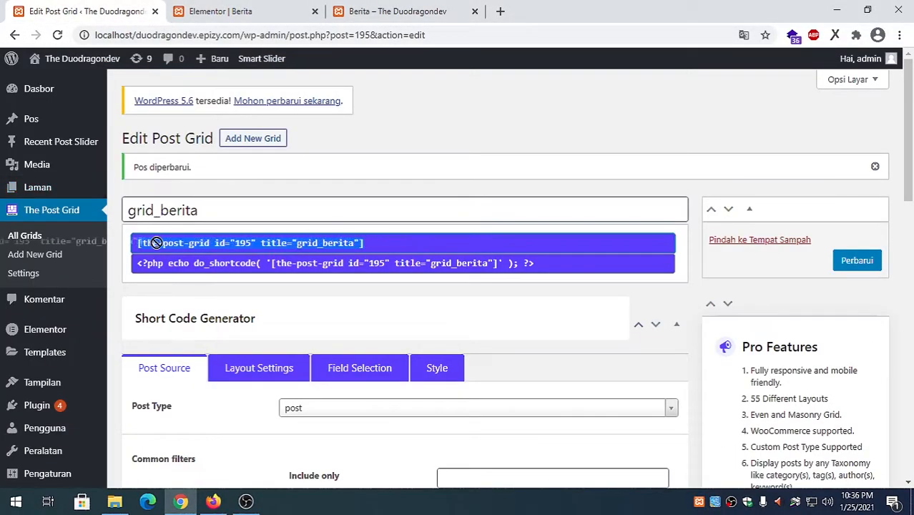
pyautogui.rightClick(241, 242)
pyautogui.click(265, 251)
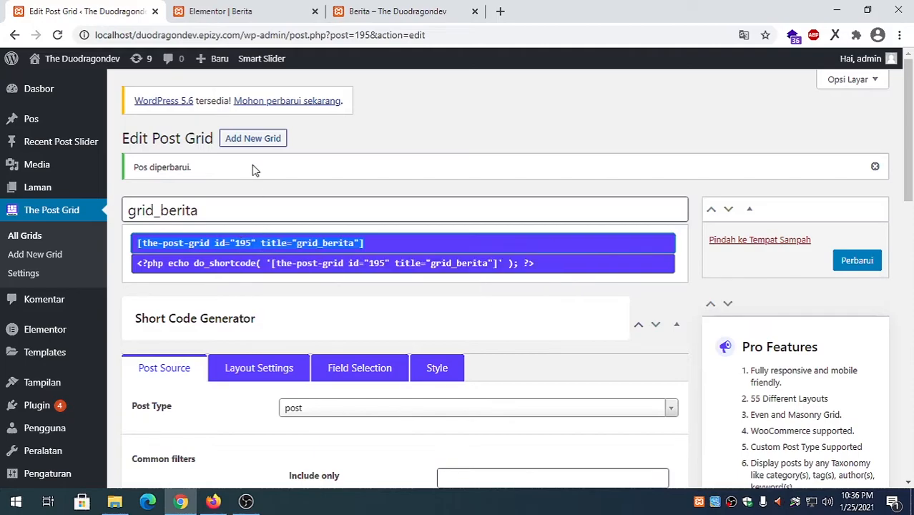
# Paste the grid_berita shortcode into the Shortcode widget on the Berita page and apply the changes to the page.
pyautogui.click(247, 13)
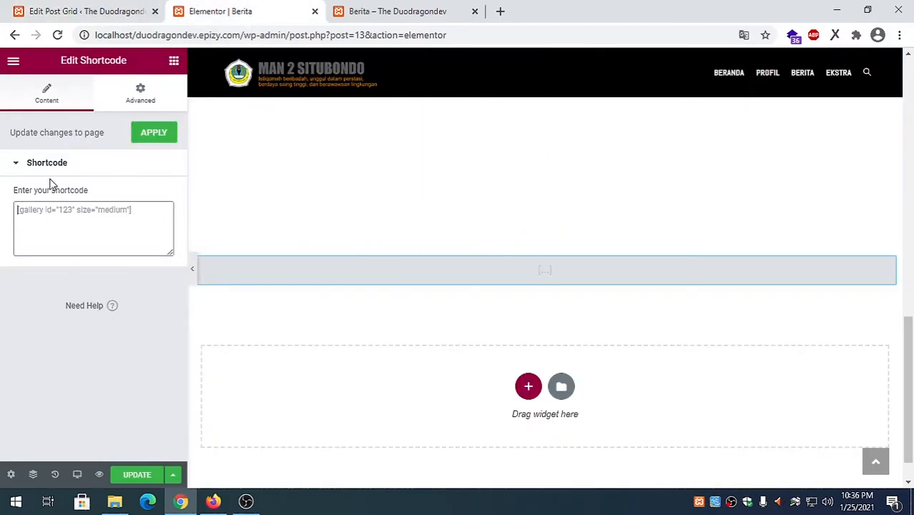
pyautogui.rightClick(43, 212)
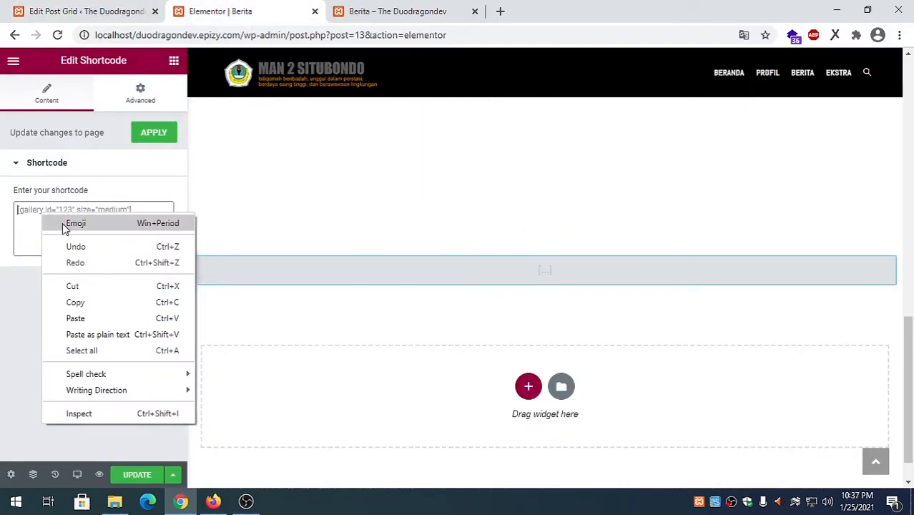
pyautogui.click(78, 316)
pyautogui.scroll(-2, 475, 332)
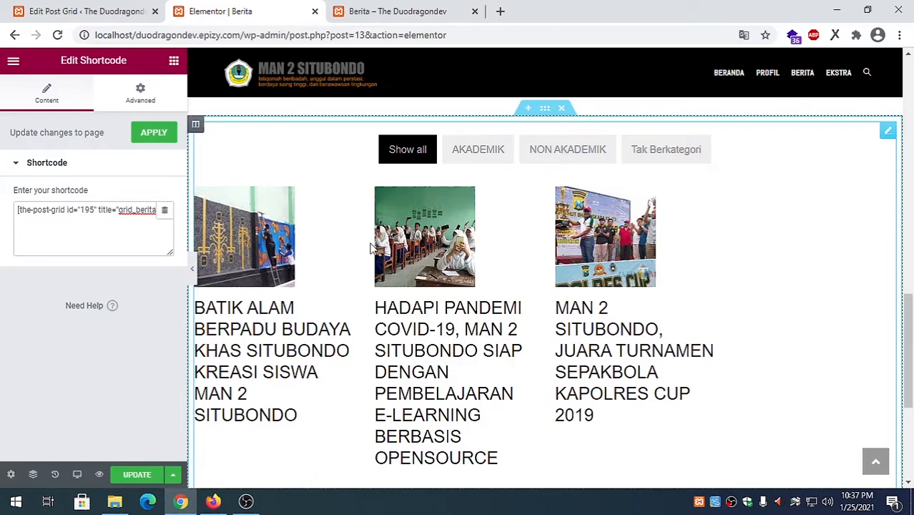
pyautogui.click(150, 132)
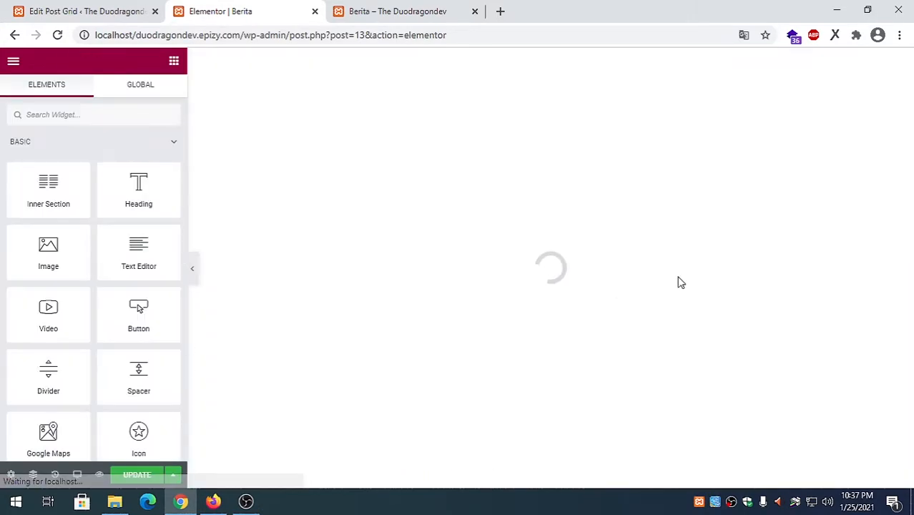
# Go to the posts list, open the HADAPI PANDEMI COVID-19 post in a separate browser tab and start a new post.
pyautogui.click(108, 11)
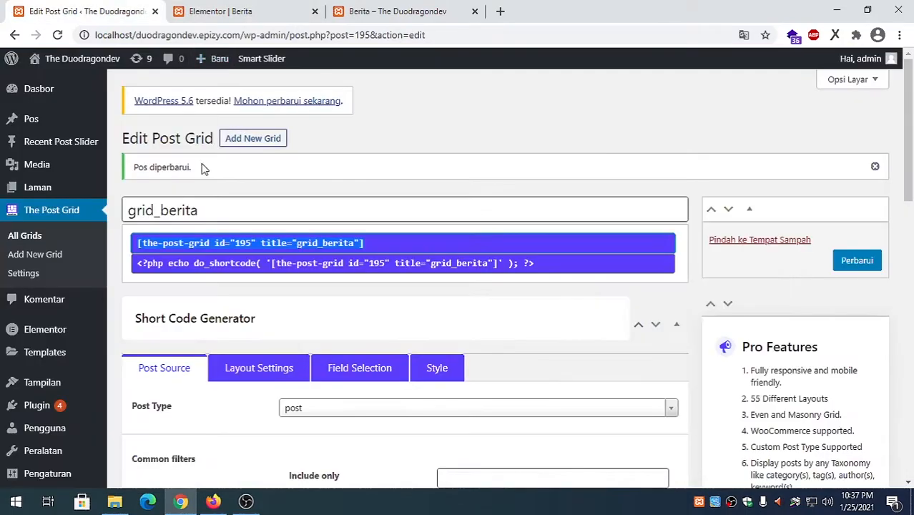
pyautogui.click(45, 118)
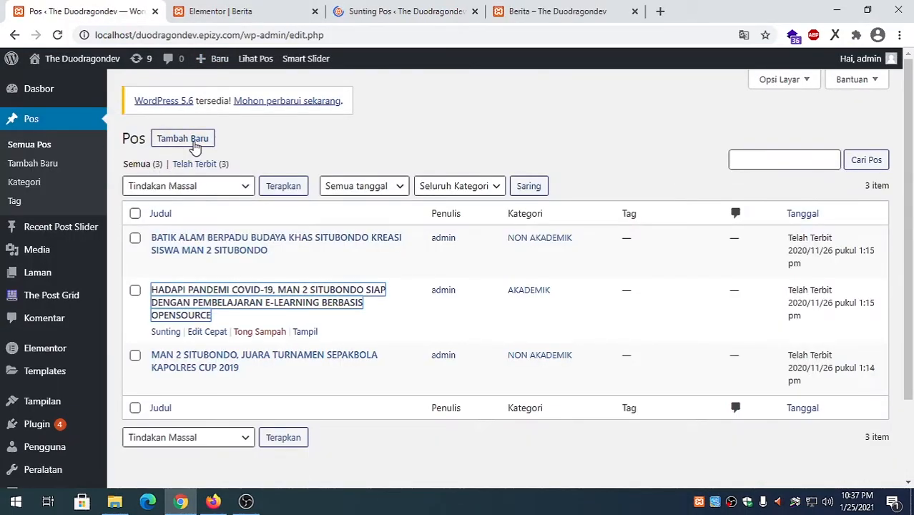
pyautogui.click(183, 139)
# Title the new post PEMBELAJARAN E-LEARNING BERBASIS OPENSOURCE, copying those words from the existing post's title.
pyautogui.click(387, 11)
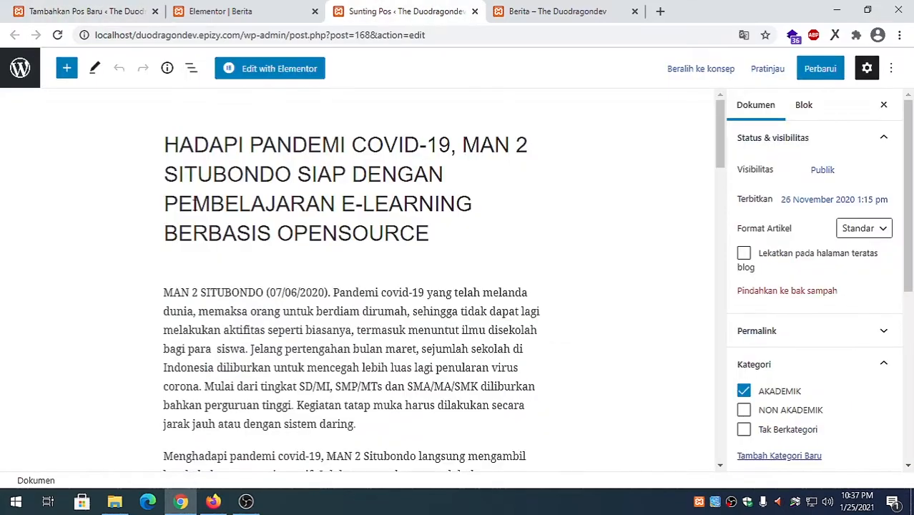
pyautogui.moveTo(173, 206); pyautogui.dragTo(442, 242)
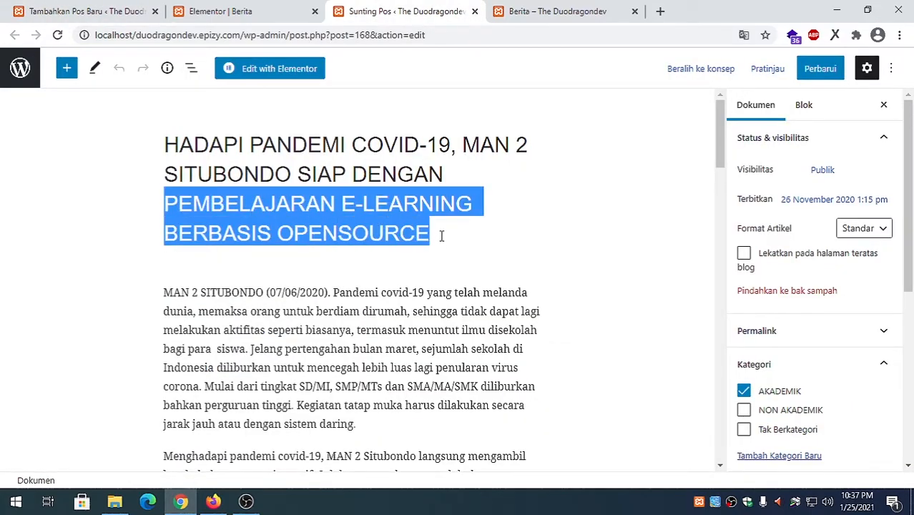
pyautogui.click(96, 11)
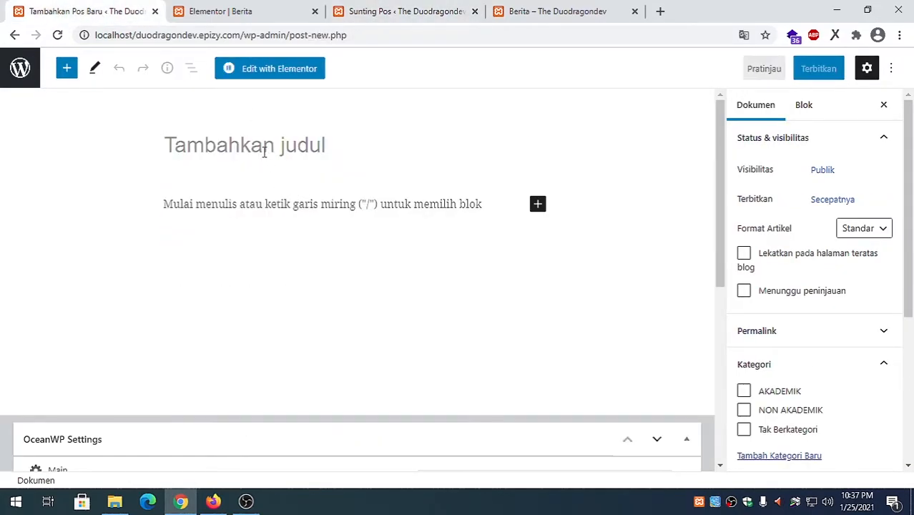
pyautogui.click(265, 151)
pyautogui.hotkey('ctrl', 'v')
# Copy the body paragraphs starting with "Menghadapi pandemi covid-19" from the existing post into the new post's content.
pyautogui.click(251, 13)
pyautogui.click(373, 12)
pyautogui.scroll(-3, 369, 242)
pyautogui.moveTo(329, 336); pyautogui.dragTo(329, 303)
pyautogui.hotkey('ctrl', 'c')
pyautogui.click(86, 10)
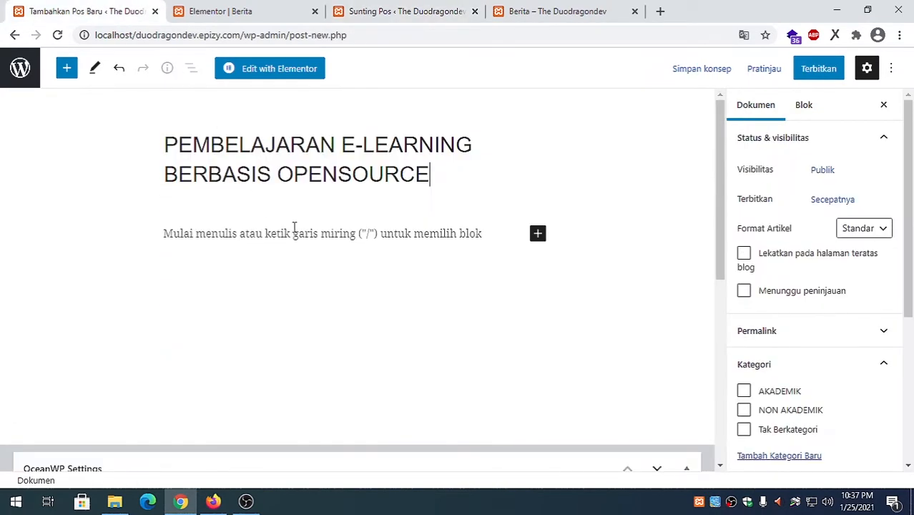
pyautogui.click(250, 227)
pyautogui.hotkey('ctrl', 'v')
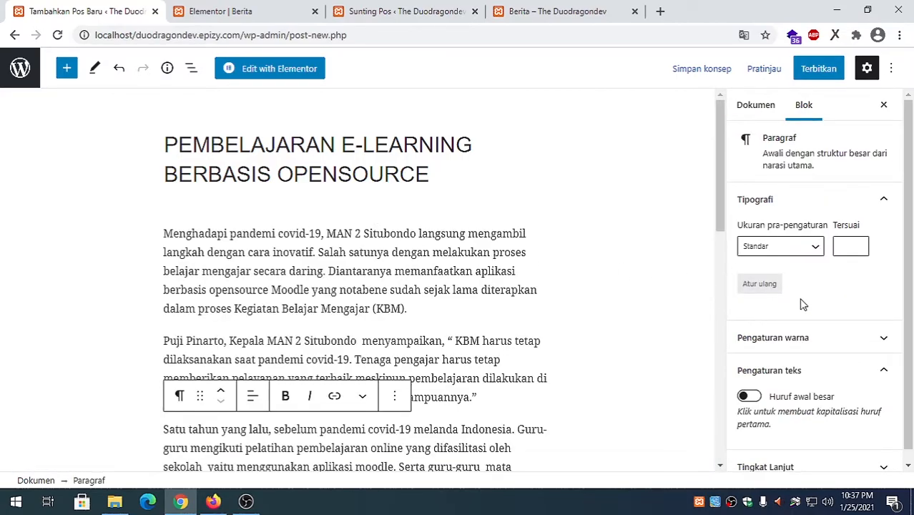
# Assign the new post to the AKADEMIK category in the document settings.
pyautogui.scroll(-1, 803, 349)
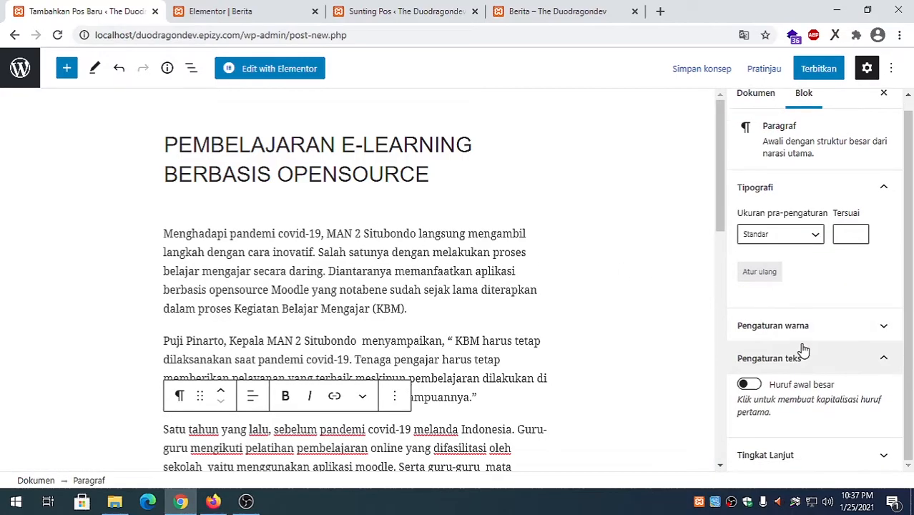
pyautogui.scroll(1, 765, 143)
pyautogui.click(756, 106)
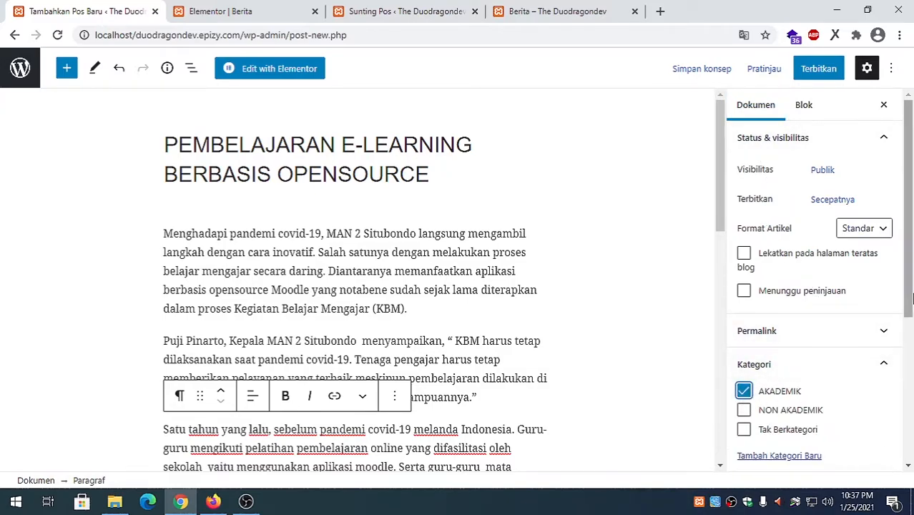
# Set WhatsApp-Image-2020-06-07-at-11.31.35.jpeg from the media library as the new post's featured image.
pyautogui.scroll(-3, 859, 383)
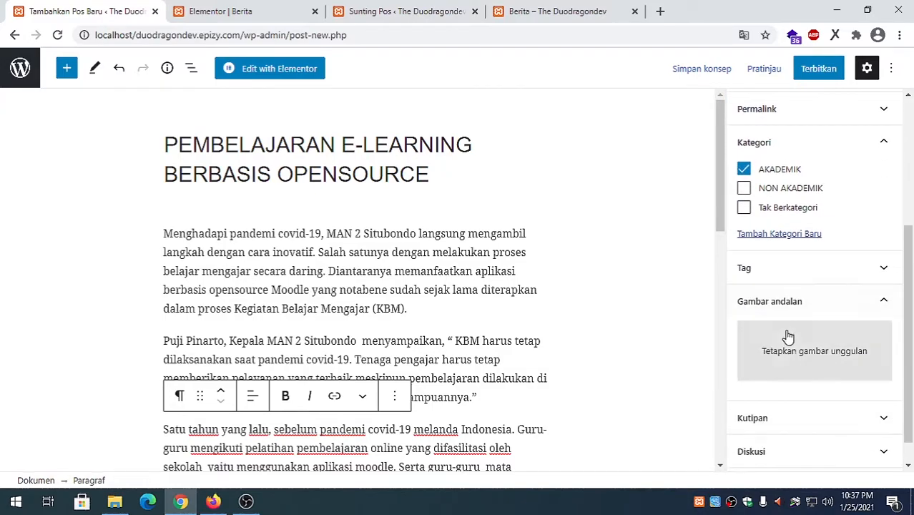
pyautogui.click(777, 358)
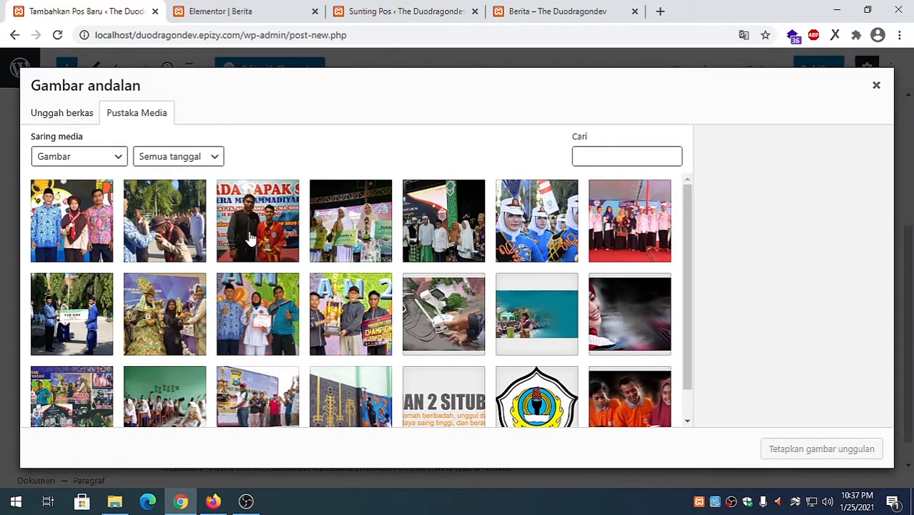
pyautogui.click(249, 231)
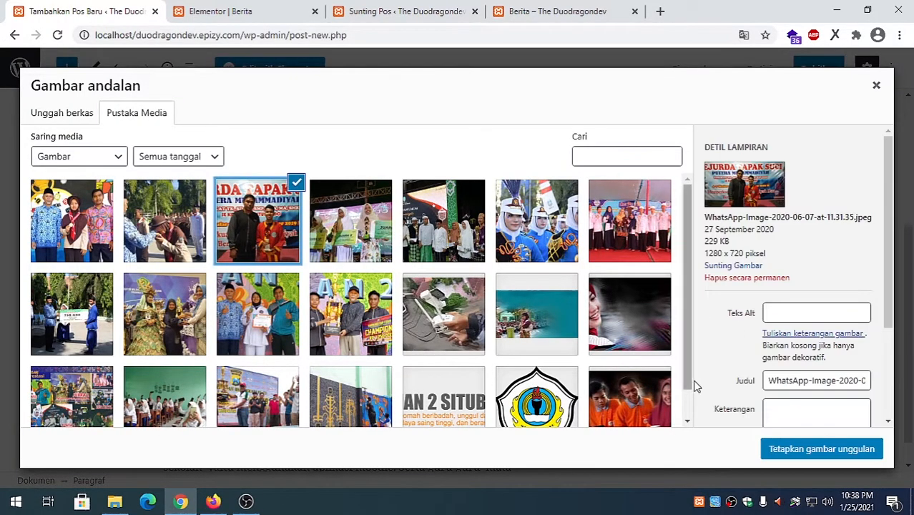
pyautogui.click(791, 451)
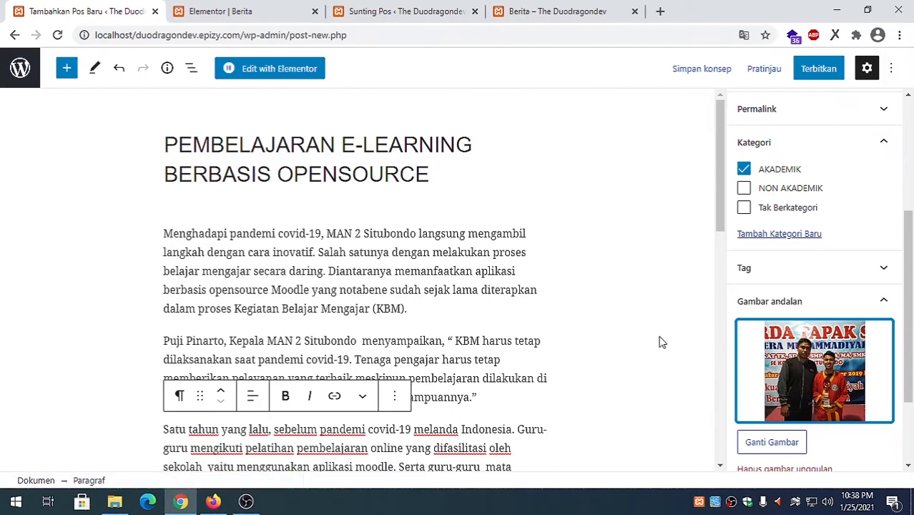
# Publish the new post.
pyautogui.scroll(-2, 688, 312)
pyautogui.scroll(2, 687, 313)
pyautogui.click(818, 71)
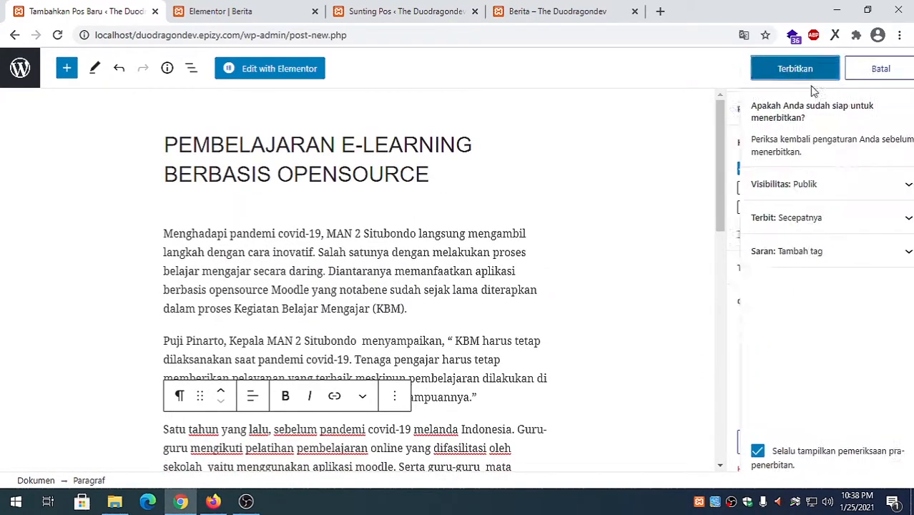
# Reload the Berita page and check its category post grid for the new post.
pyautogui.click(271, 14)
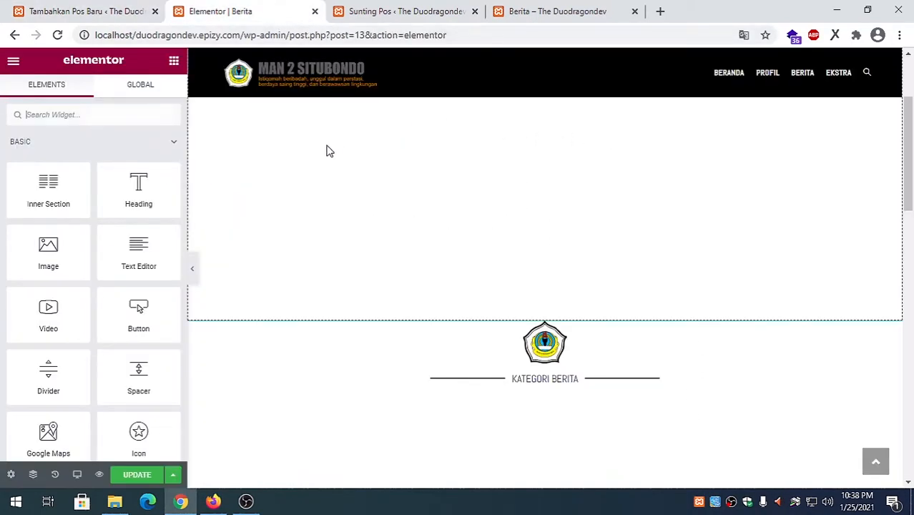
pyautogui.scroll(-3, 213, 457)
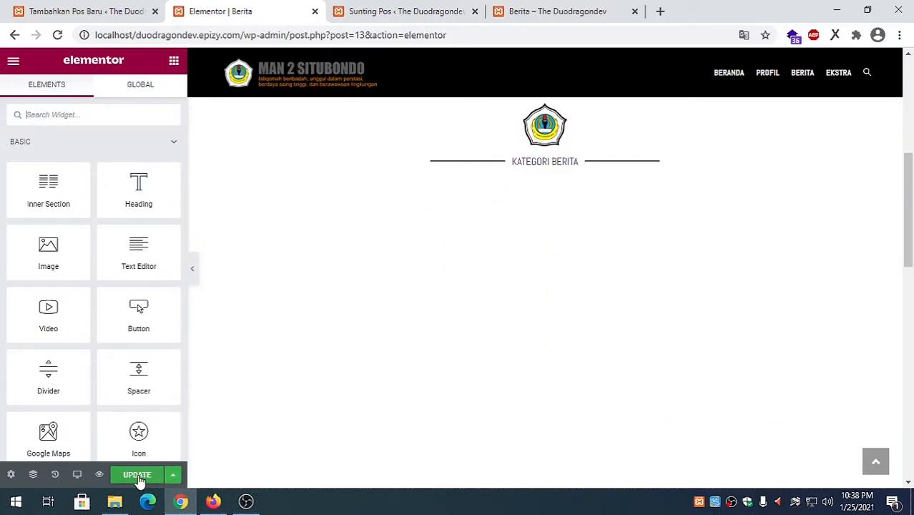
pyautogui.click(558, 11)
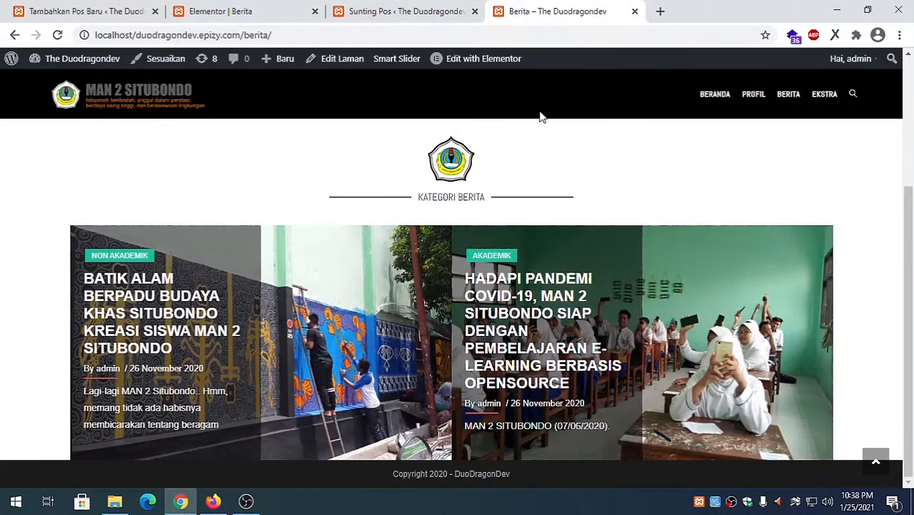
pyautogui.click(787, 100)
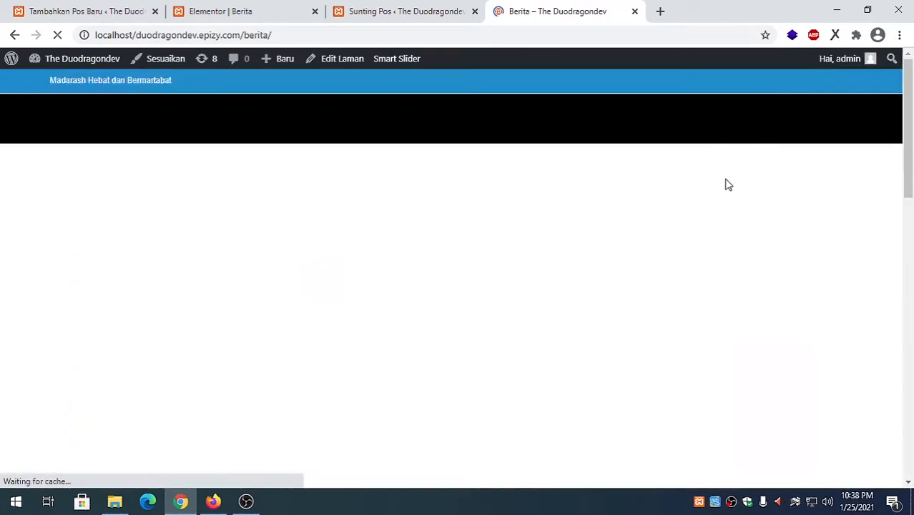
pyautogui.scroll(-5, 726, 187)
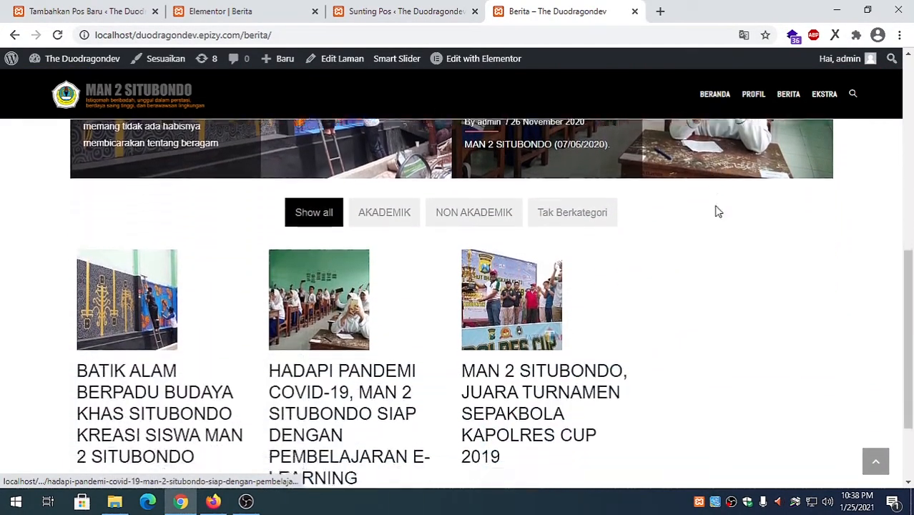
pyautogui.scroll(1, 685, 226)
pyautogui.scroll(-2, 673, 230)
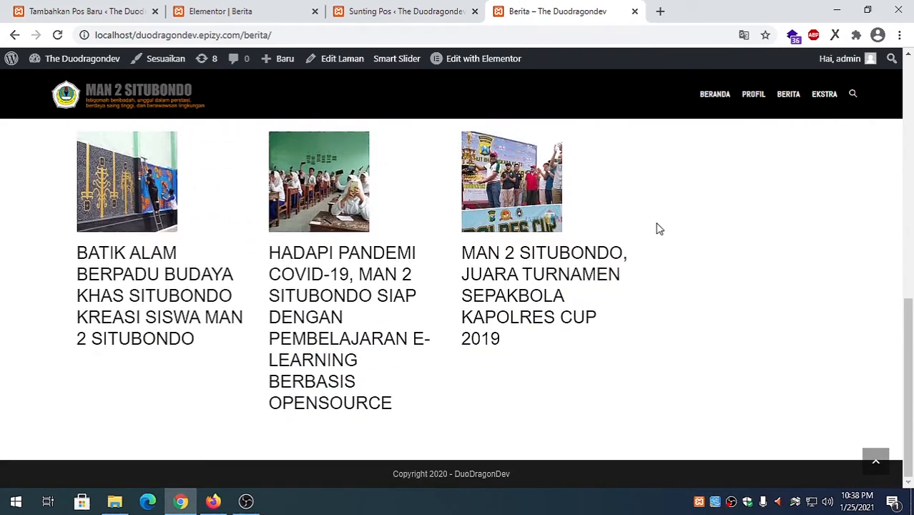
pyautogui.scroll(2, 659, 229)
# Confirm the publication of the new post and reload the Berita page to check its post grid.
pyautogui.click(131, 20)
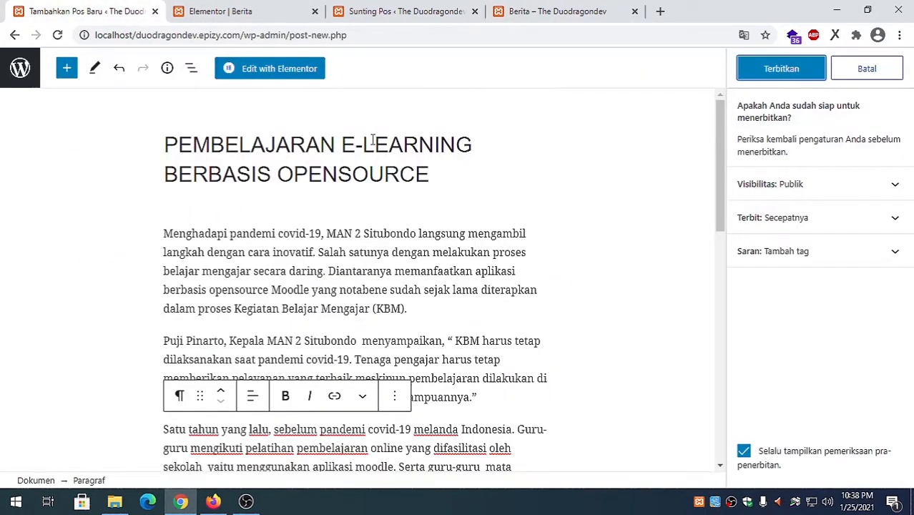
pyautogui.click(781, 70)
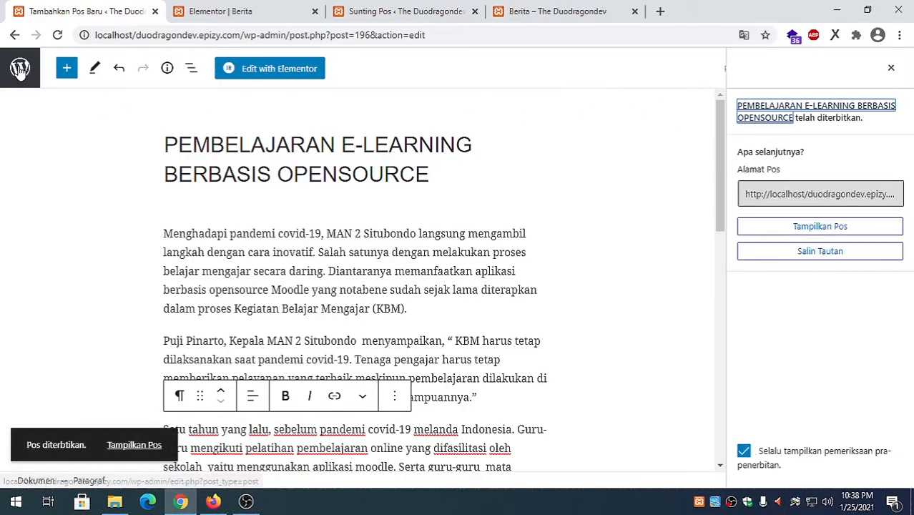
pyautogui.click(570, 9)
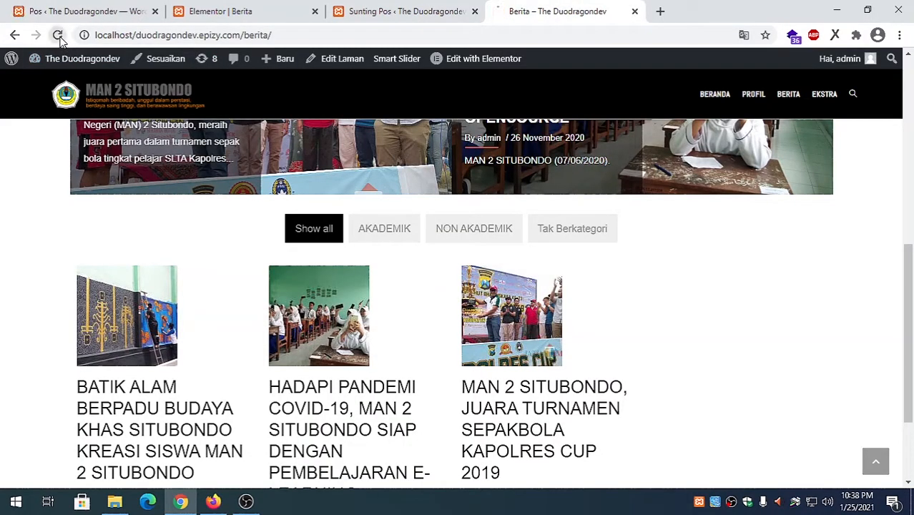
pyautogui.scroll(-2, 592, 296)
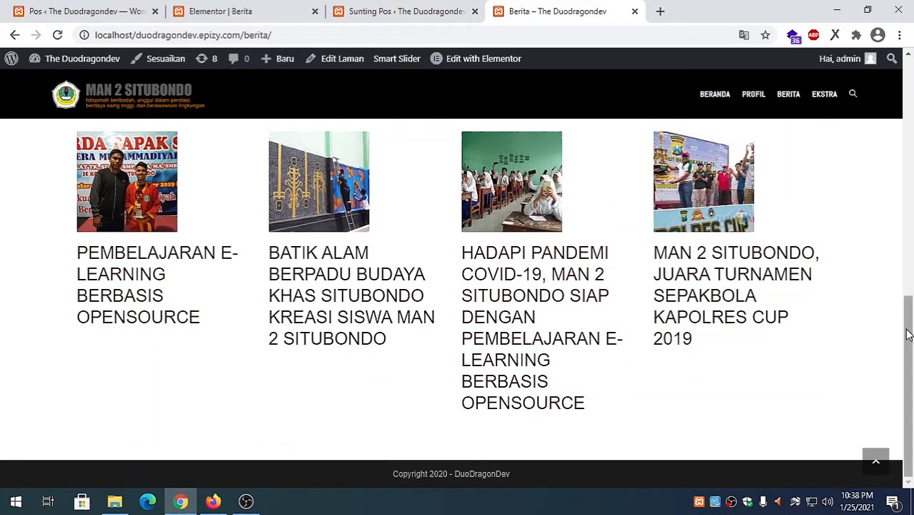
pyautogui.scroll(2, 911, 278)
pyautogui.moveTo(912, 277); pyautogui.dragTo(856, 260)
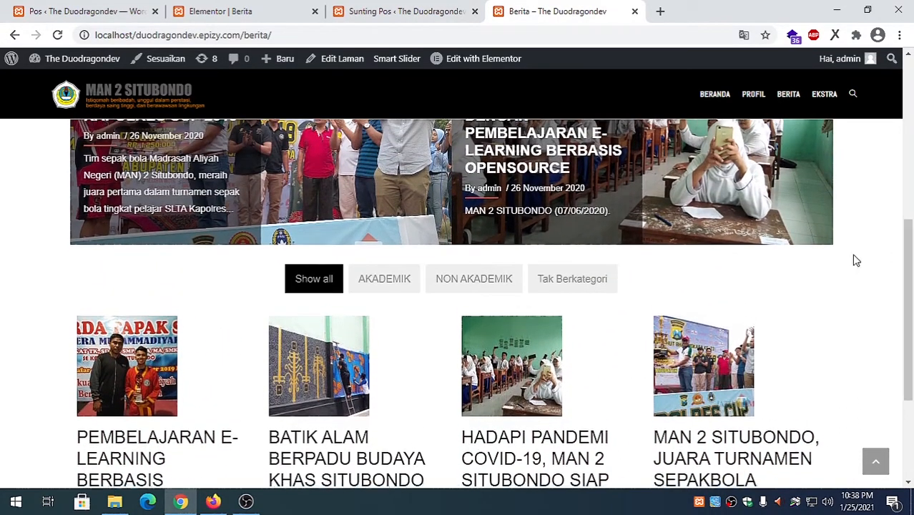
# Filter the Berita page's post grid by AKADEMIK, NON AKADEMIK and Tak Berkategori in turn.
pyautogui.click(384, 281)
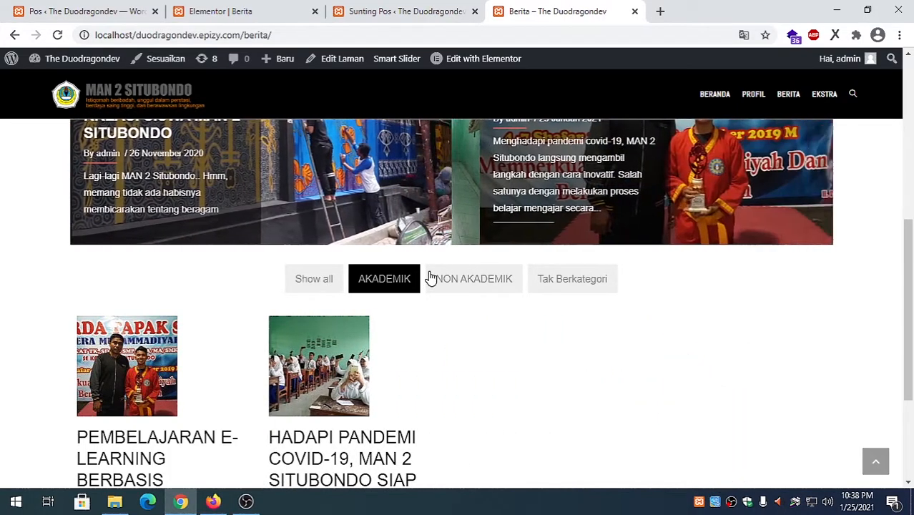
pyautogui.scroll(-1, 441, 301)
pyautogui.scroll(-1, 442, 301)
pyautogui.scroll(1, 439, 300)
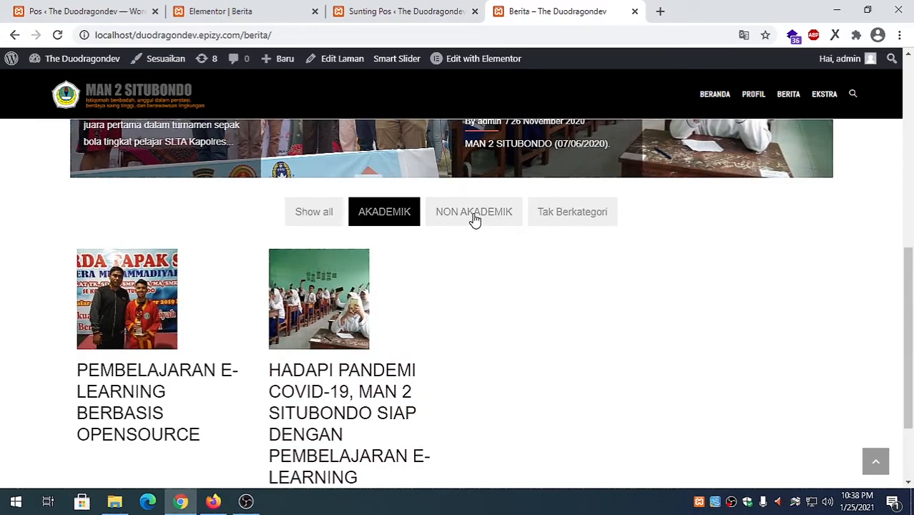
pyautogui.click(473, 216)
pyautogui.click(575, 213)
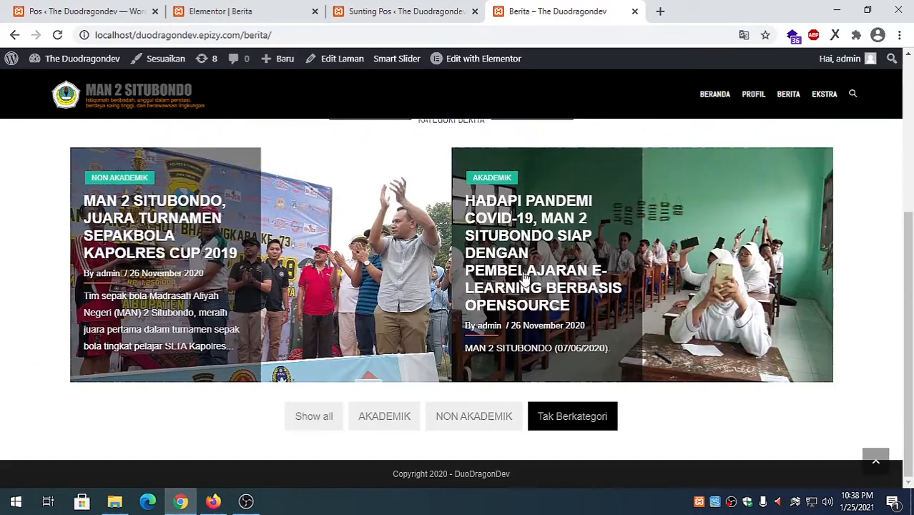
# Test the post grid's category filters repeatedly, including Show all, ending on AKADEMIK.
pyautogui.click(472, 413)
pyautogui.scroll(-2, 429, 413)
pyautogui.click(386, 262)
pyautogui.click(473, 263)
pyautogui.click(557, 264)
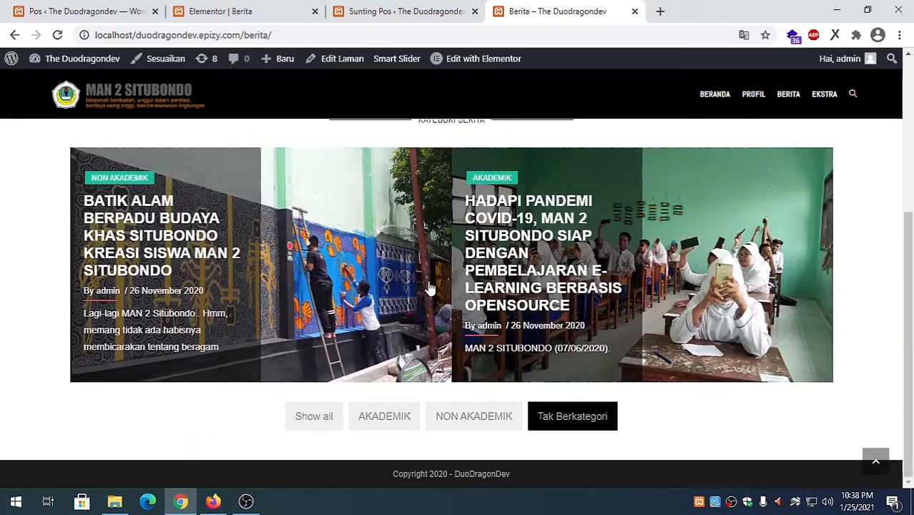
pyautogui.click(472, 414)
pyautogui.click(385, 421)
pyautogui.click(316, 420)
pyautogui.click(385, 420)
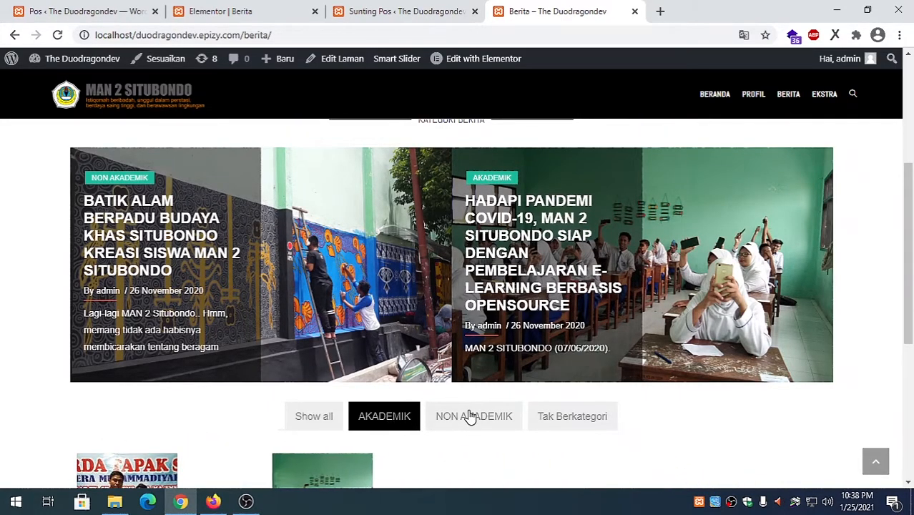
pyautogui.click(470, 416)
pyautogui.click(572, 416)
pyautogui.click(384, 416)
pyautogui.click(314, 417)
pyautogui.click(394, 416)
# Start a new grid in The Post Grid and view its available layout options.
pyautogui.click(125, 13)
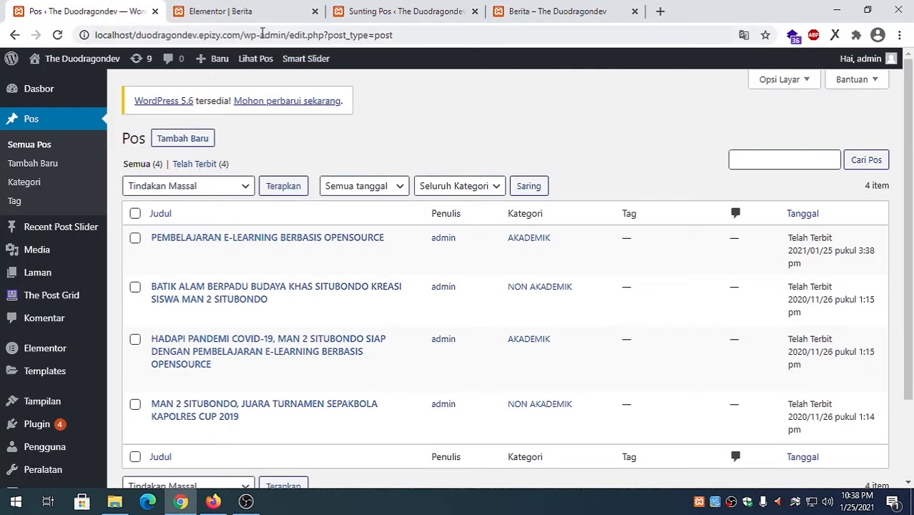
pyautogui.click(53, 299)
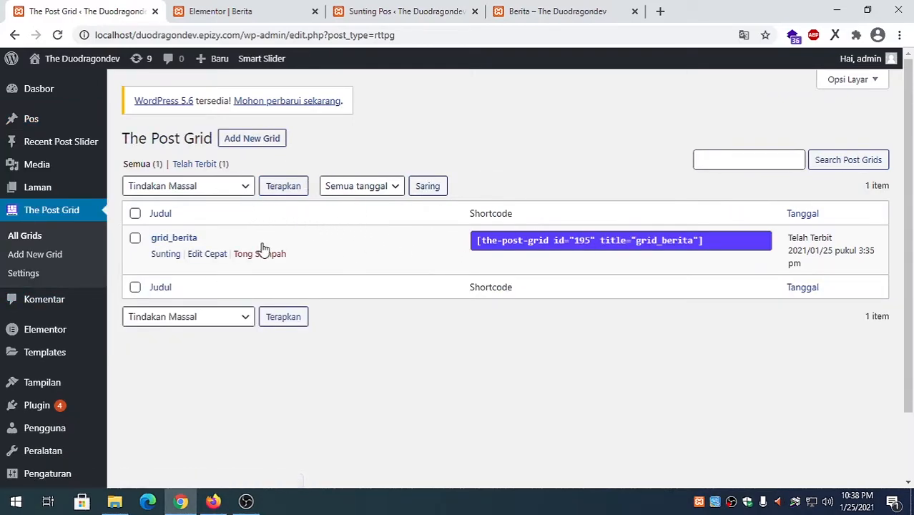
pyautogui.click(256, 140)
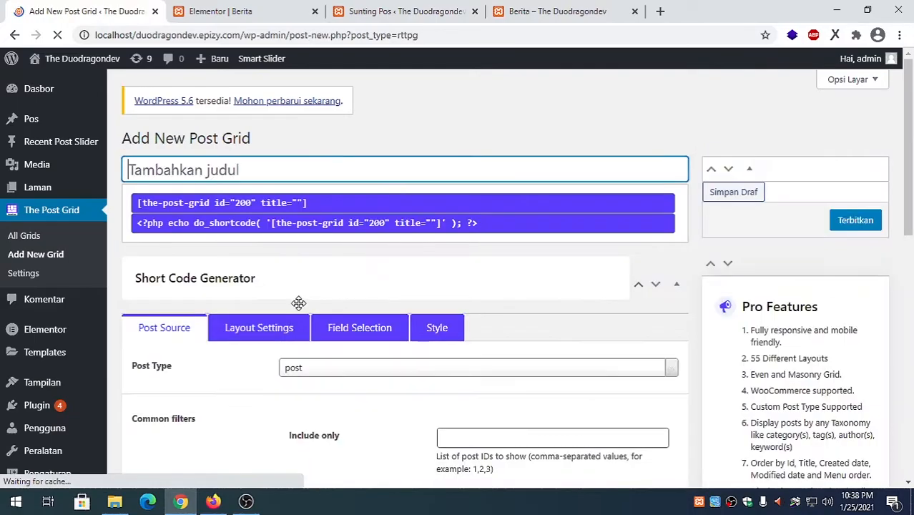
pyautogui.scroll(-2, 323, 240)
pyautogui.click(277, 204)
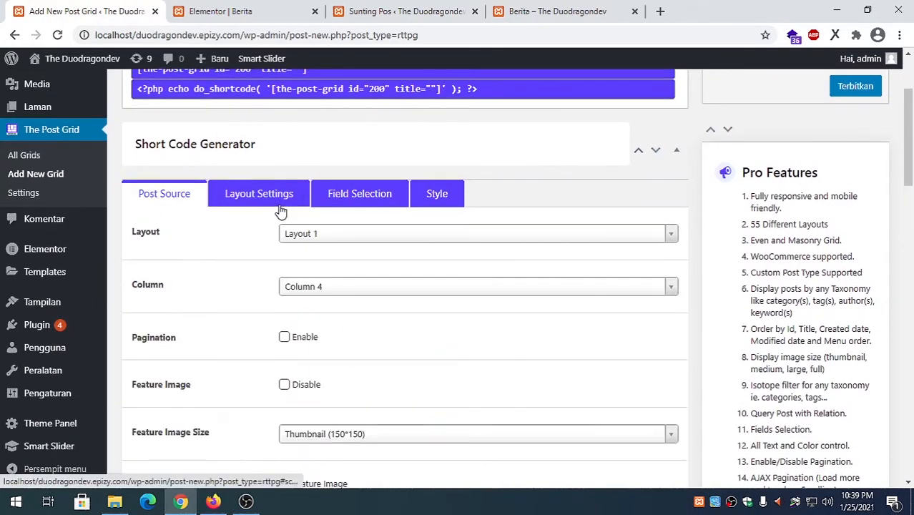
pyautogui.click(337, 239)
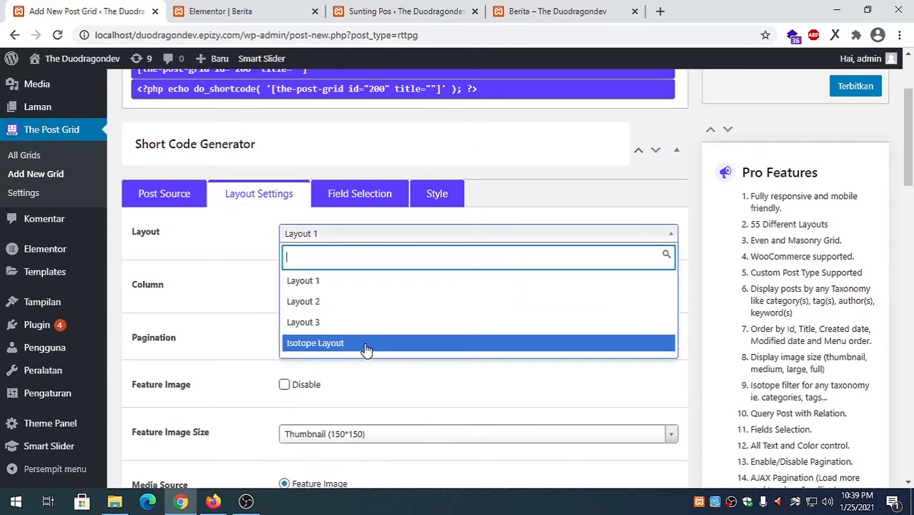
pyautogui.click(319, 159)
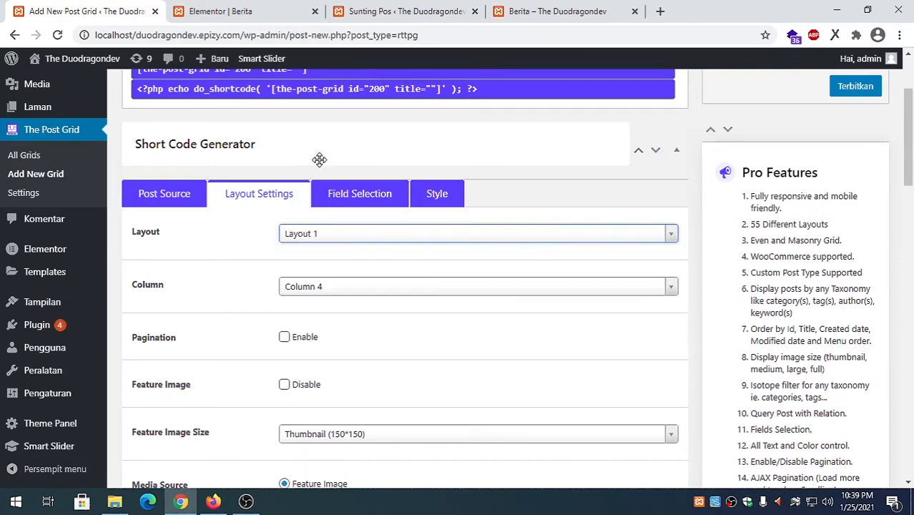
pyautogui.click(333, 238)
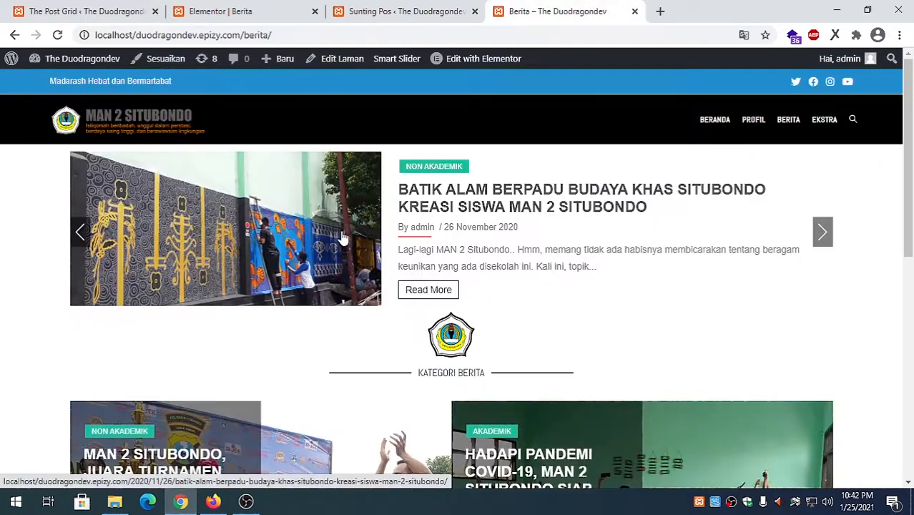
pyautogui.click(89, 18)
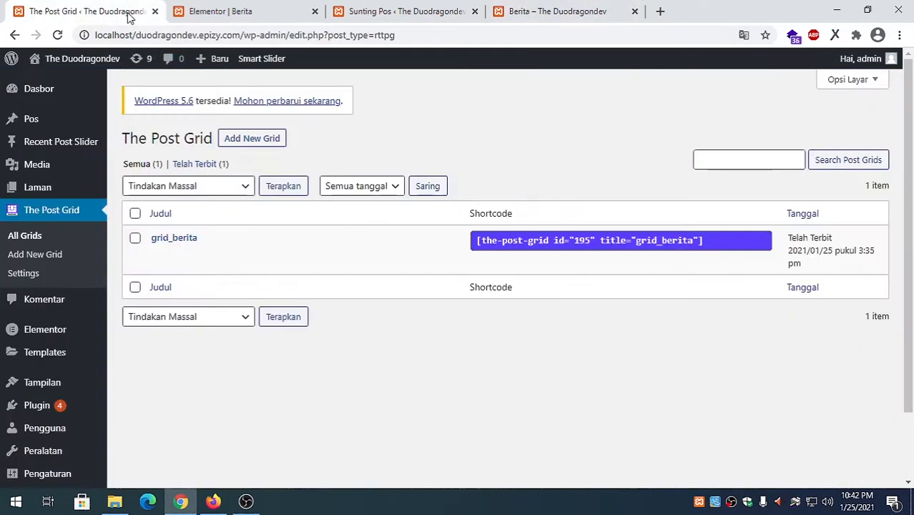
pyautogui.click(512, 17)
pyautogui.click(400, 13)
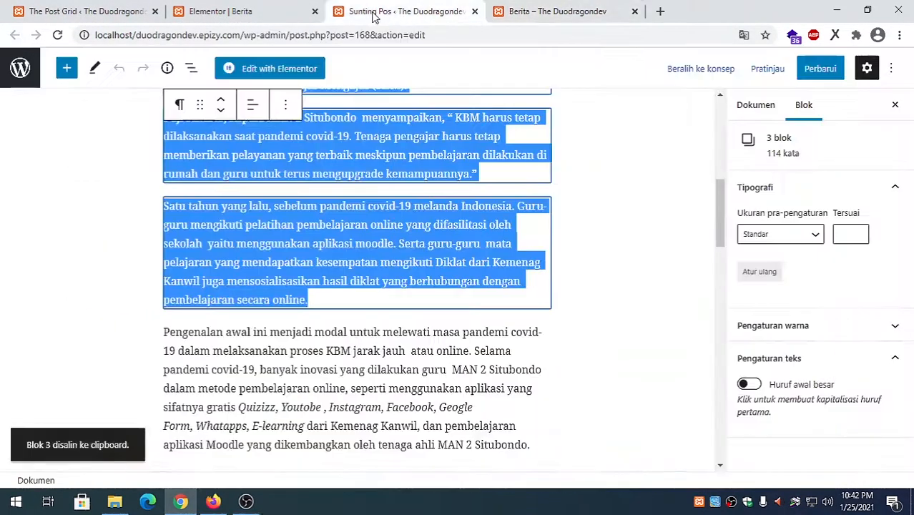
pyautogui.click(229, 13)
pyautogui.click(136, 14)
pyautogui.moveTo(286, 243)
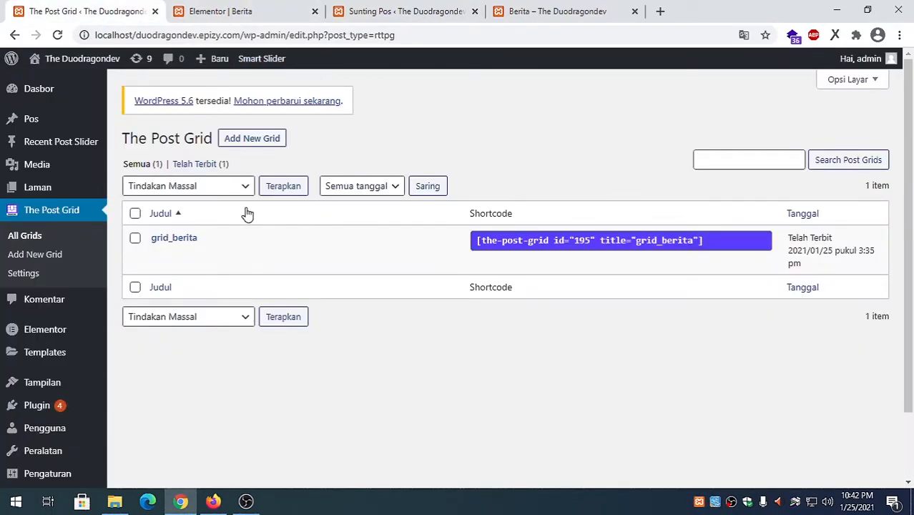
pyautogui.click(246, 139)
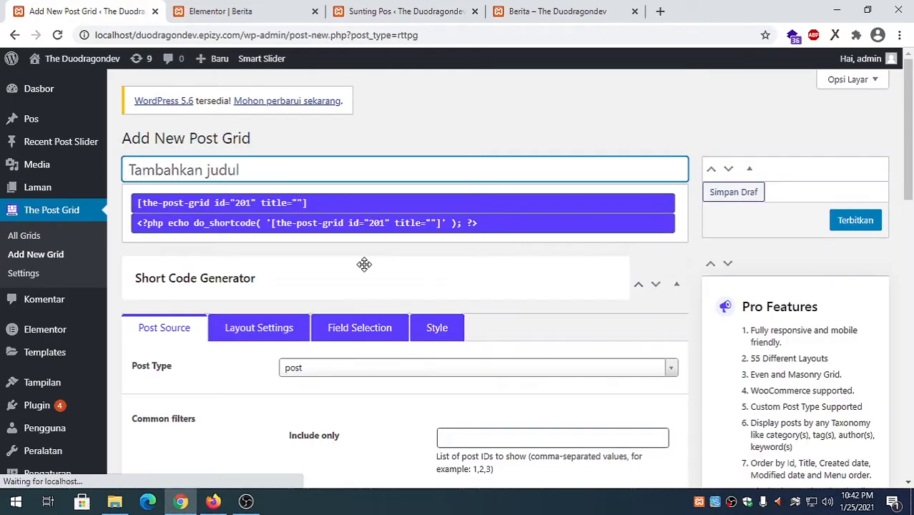
pyautogui.click(66, 210)
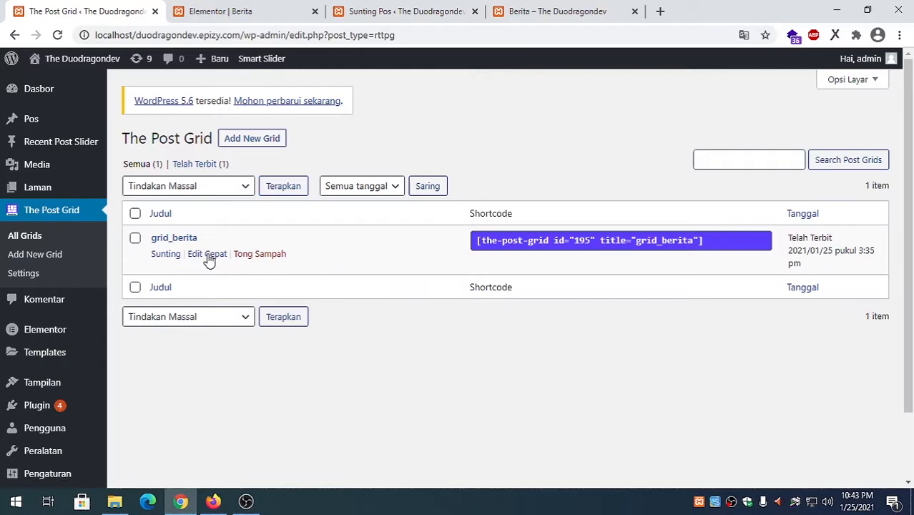
# Open the grid_berita grid for editing and review its style, field selection and layout settings.
pyautogui.click(167, 259)
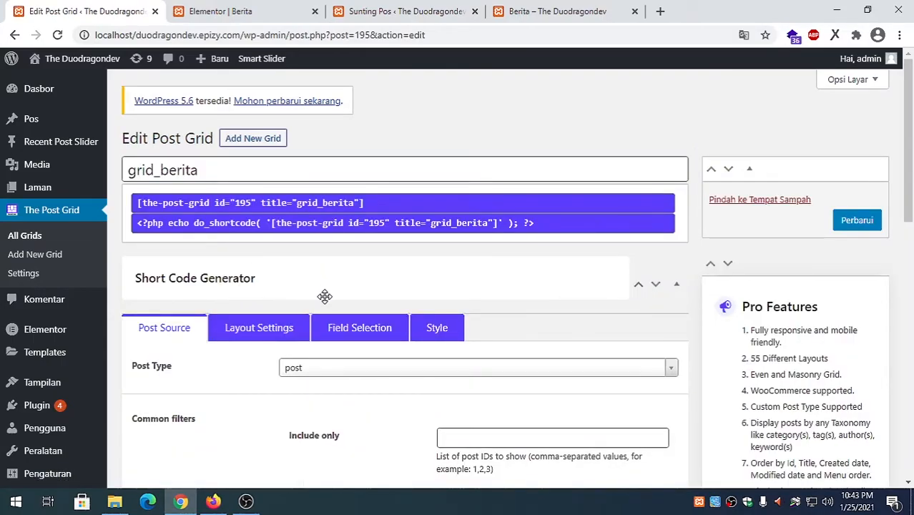
pyautogui.scroll(-3, 341, 312)
pyautogui.scroll(2, 346, 311)
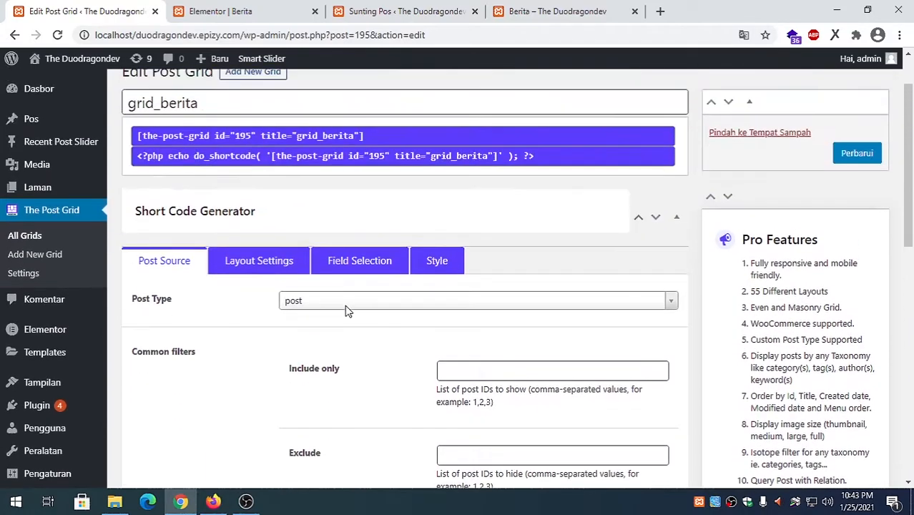
pyautogui.click(437, 261)
pyautogui.scroll(-1, 379, 324)
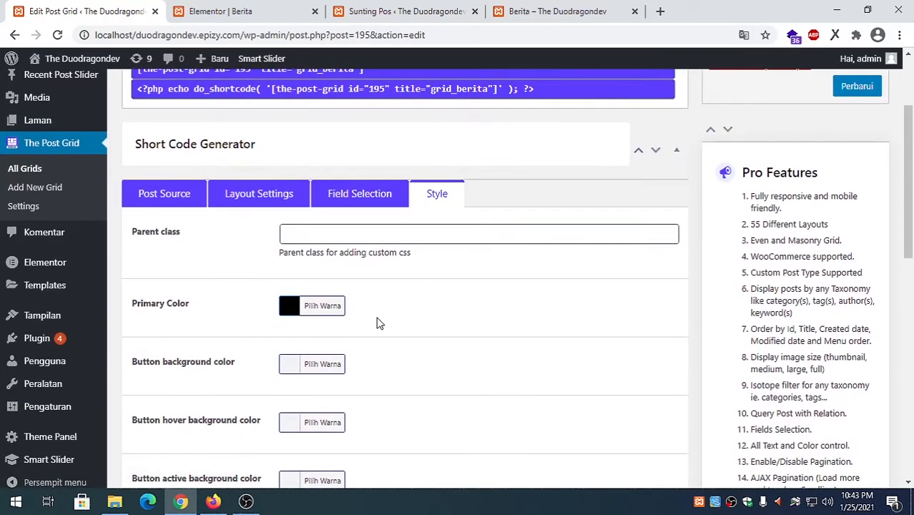
pyautogui.click(357, 201)
pyautogui.click(251, 203)
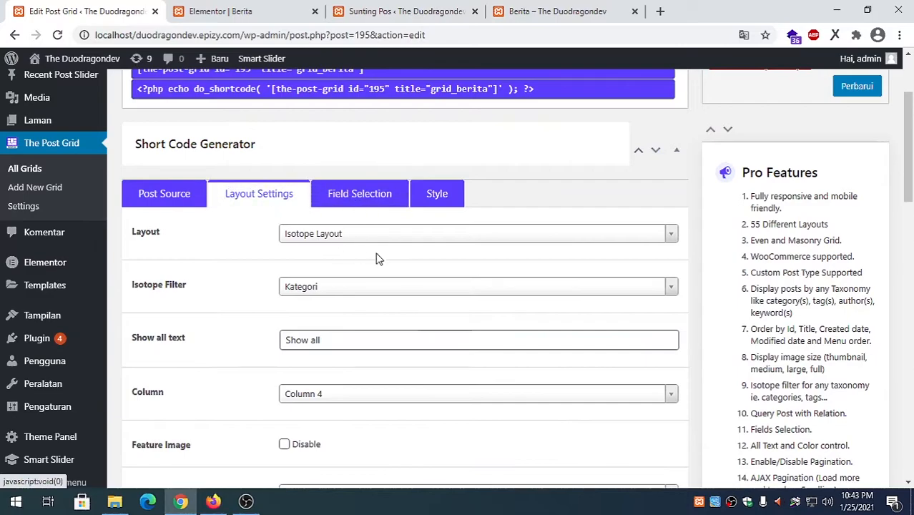
# Set the grid_berita layout to Layout 3 and check the layout preview.
pyautogui.click(329, 241)
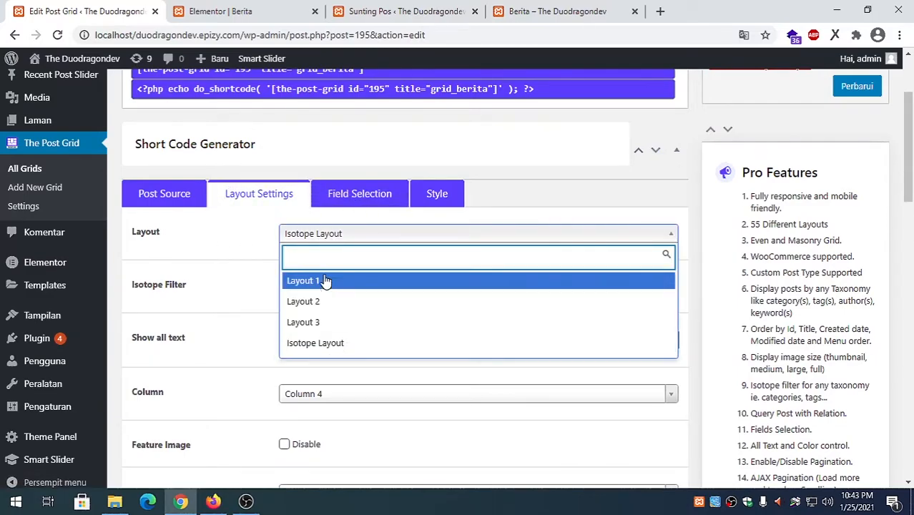
pyautogui.click(317, 322)
pyautogui.scroll(-6, 330, 321)
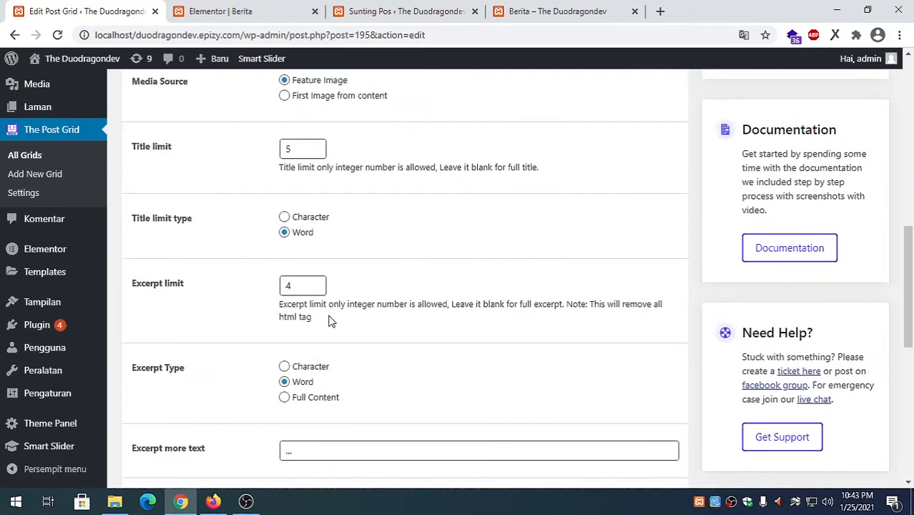
pyautogui.scroll(-5, 331, 321)
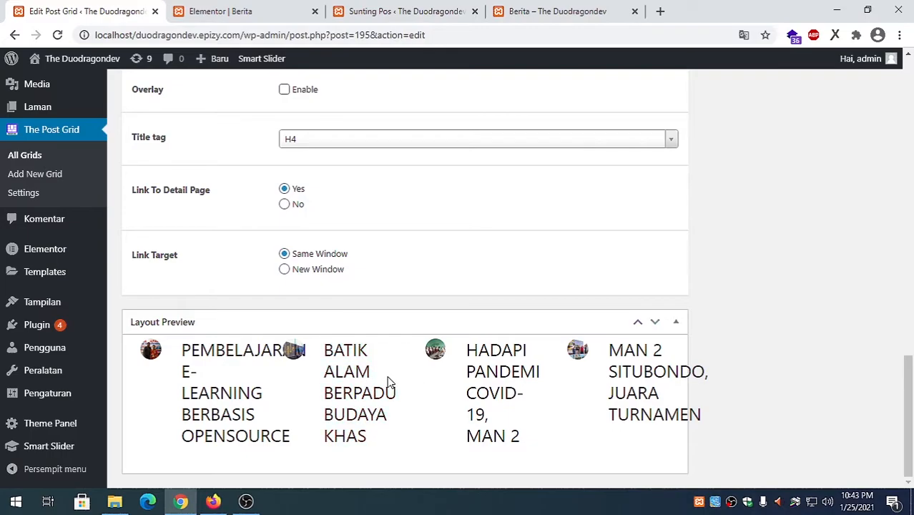
# Set the grid_berita layout to Layout 2 and check the layout preview.
pyautogui.scroll(5, 378, 381)
pyautogui.scroll(5, 370, 362)
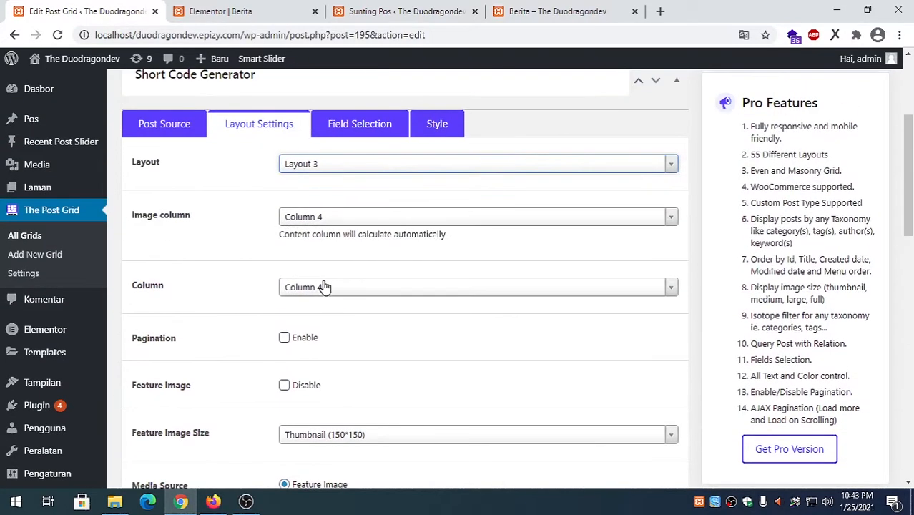
pyautogui.click(308, 164)
pyautogui.click(314, 231)
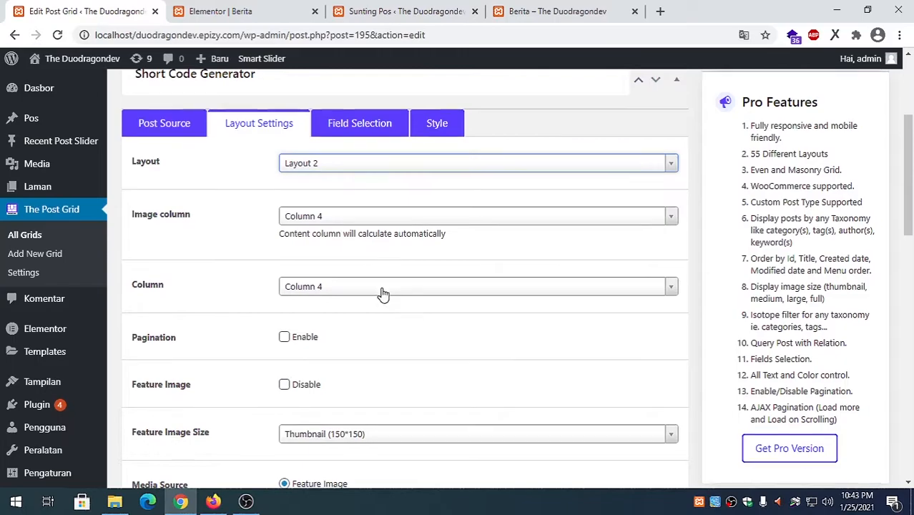
pyautogui.scroll(-5, 385, 303)
pyautogui.scroll(-5, 384, 303)
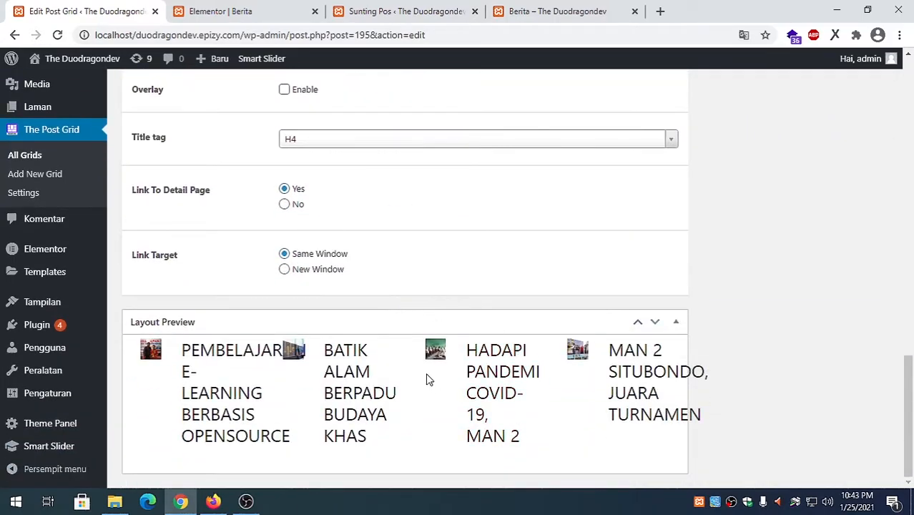
# Switch the grid_berita layout to Layout 1 and check how the posts look in the preview.
pyautogui.scroll(1, 306, 377)
pyautogui.scroll(15, 312, 343)
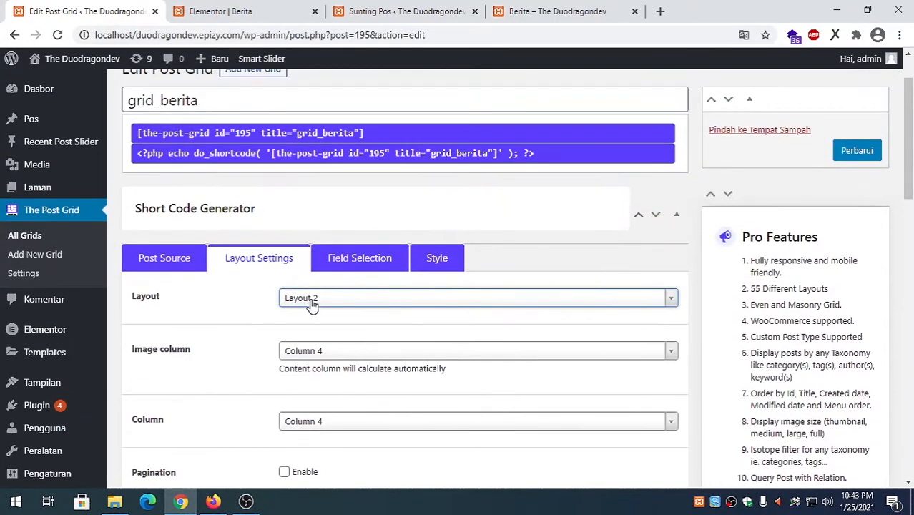
pyautogui.click(318, 300)
pyautogui.click(308, 343)
pyautogui.scroll(-12, 389, 367)
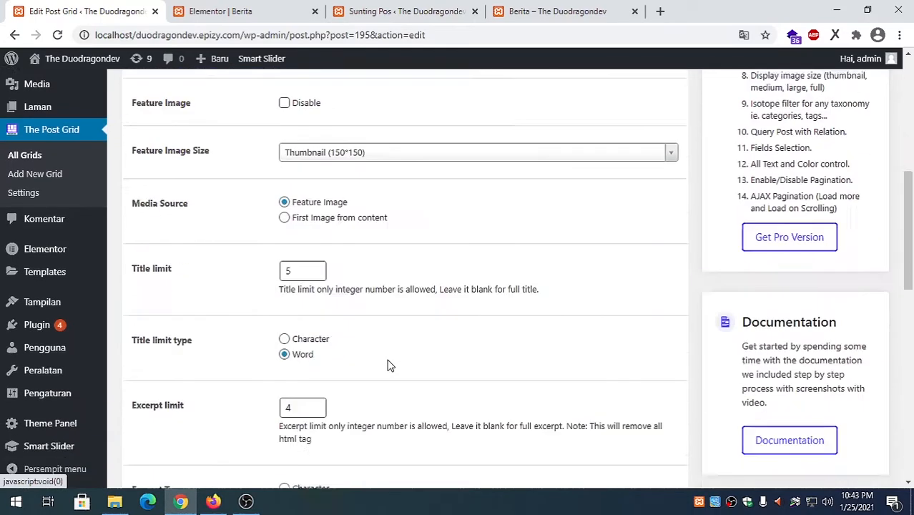
pyautogui.scroll(-3, 389, 367)
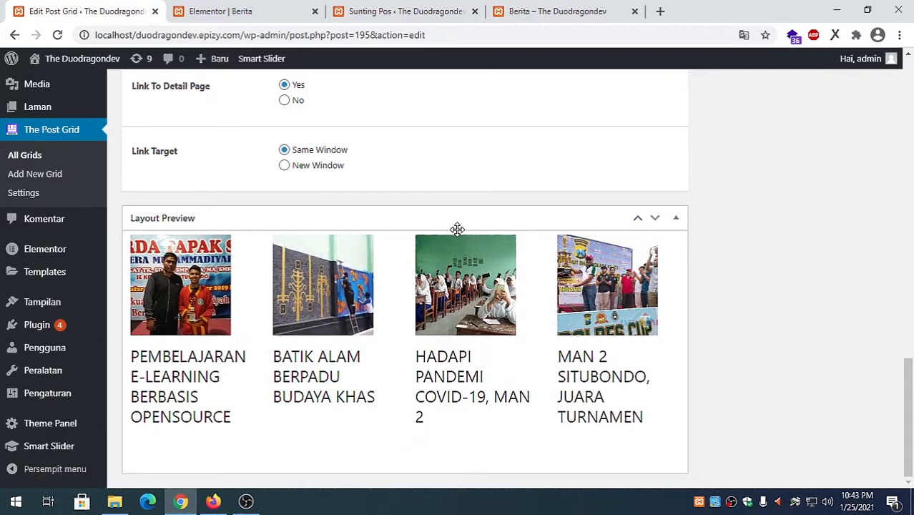
# Set the grid_berita layout to Isotope Layout and check the preview with its category filters.
pyautogui.scroll(4, 357, 287)
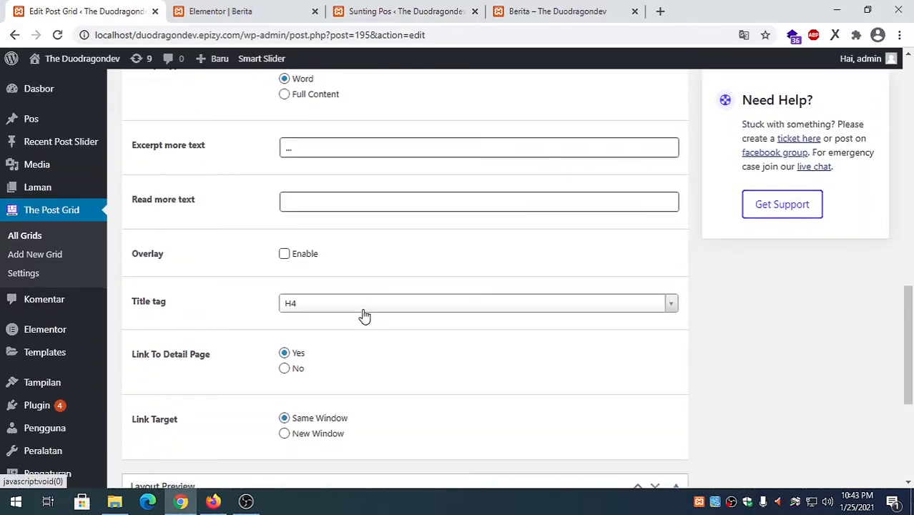
pyautogui.scroll(2, 358, 319)
pyautogui.scroll(8, 354, 316)
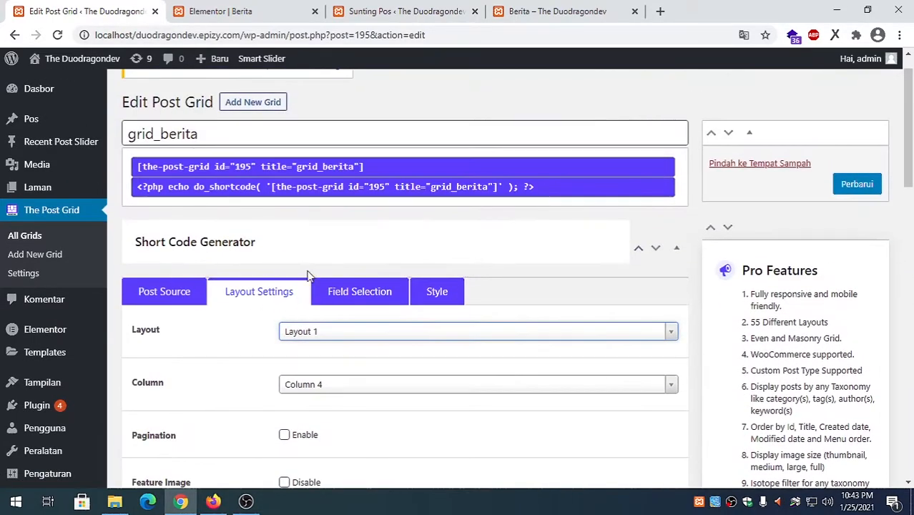
pyautogui.click(326, 333)
pyautogui.scroll(-2, 321, 314)
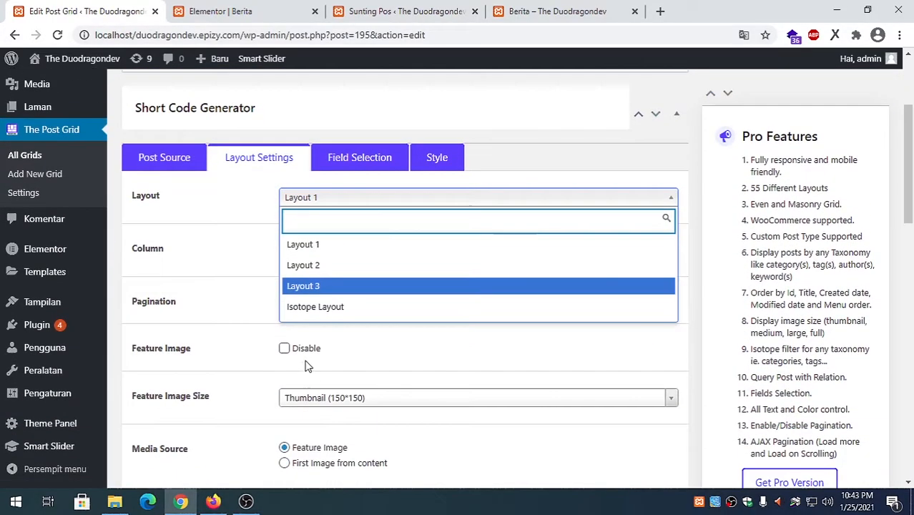
pyautogui.click(344, 306)
pyautogui.scroll(-15, 361, 321)
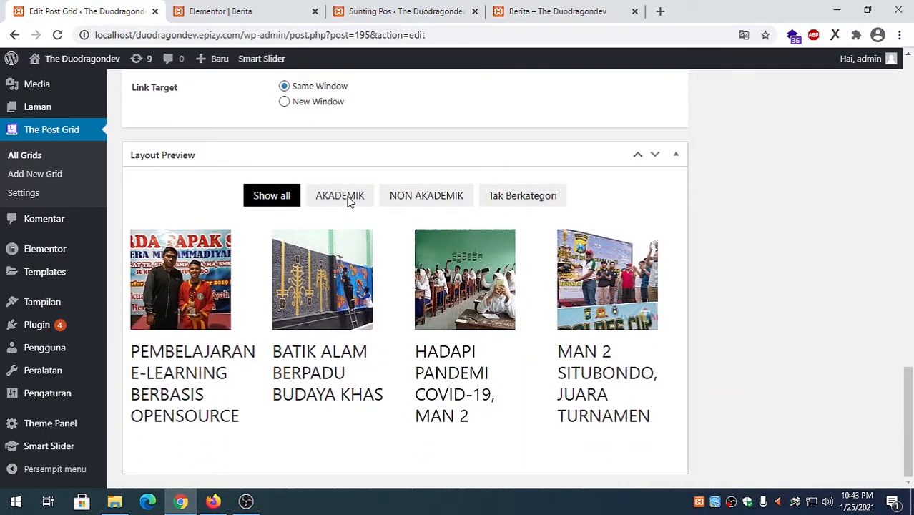
# Set the title tag of the grid to H2 and check the post titles in the preview.
pyautogui.scroll(4, 354, 221)
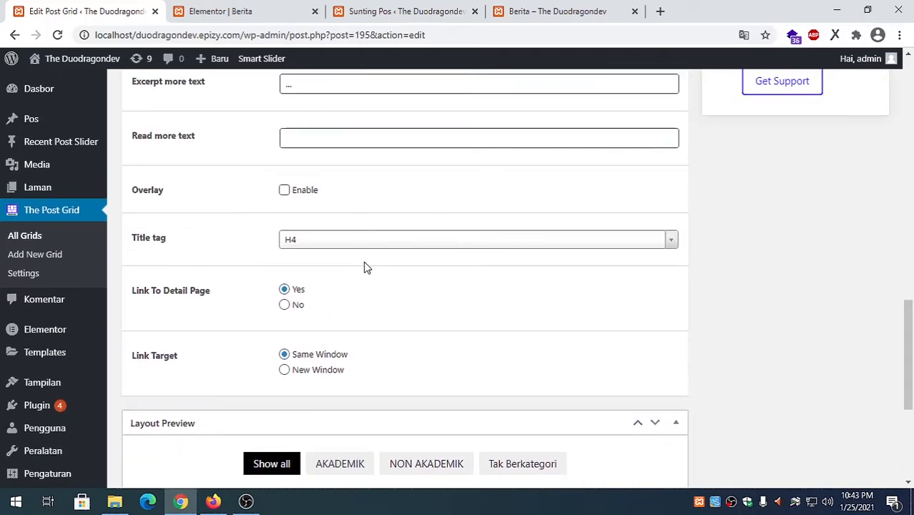
pyautogui.scroll(1, 367, 265)
pyautogui.click(328, 306)
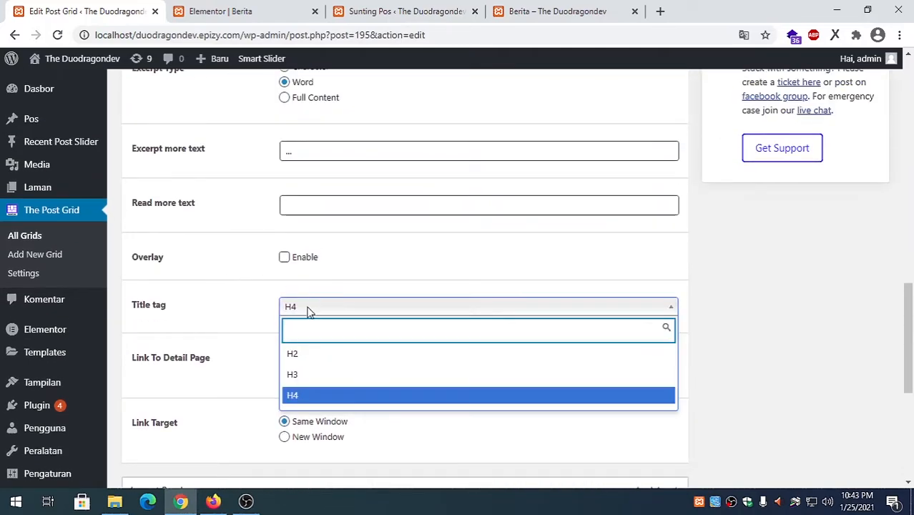
pyautogui.click(303, 352)
pyautogui.scroll(-5, 336, 336)
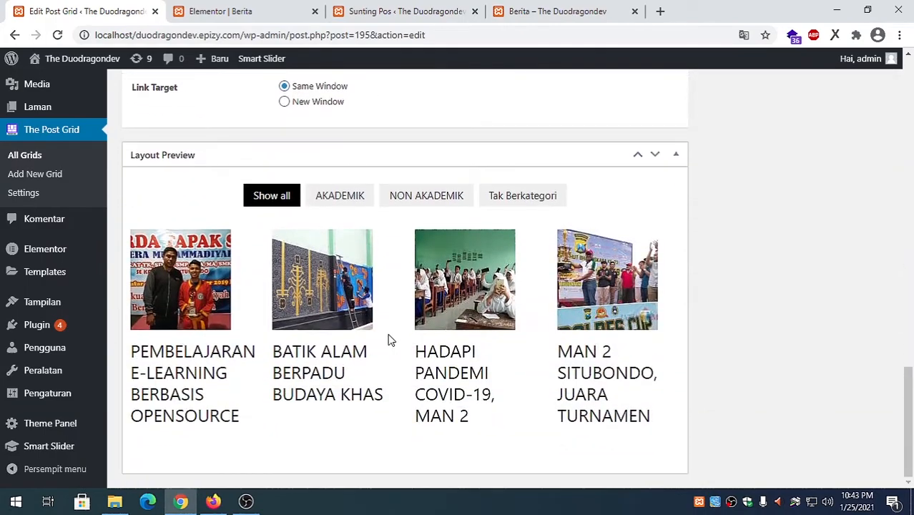
# Raise the grid's title limit so that full post titles are displayed, and check the layout preview.
pyautogui.scroll(4, 416, 363)
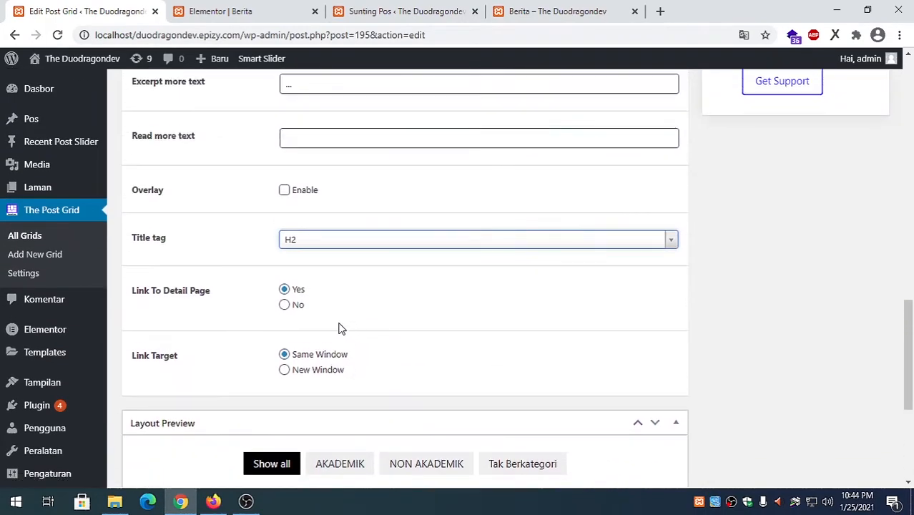
pyautogui.scroll(1, 287, 268)
pyautogui.scroll(1, 261, 257)
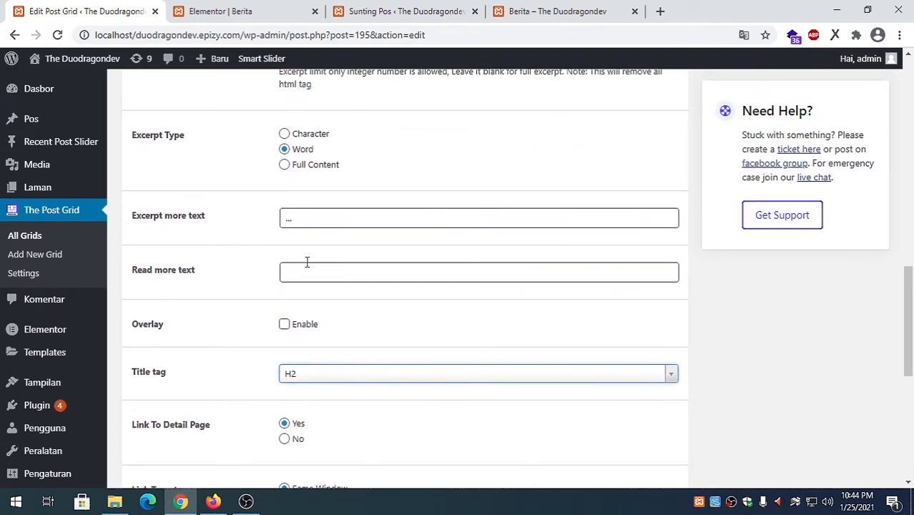
pyautogui.scroll(5, 308, 259)
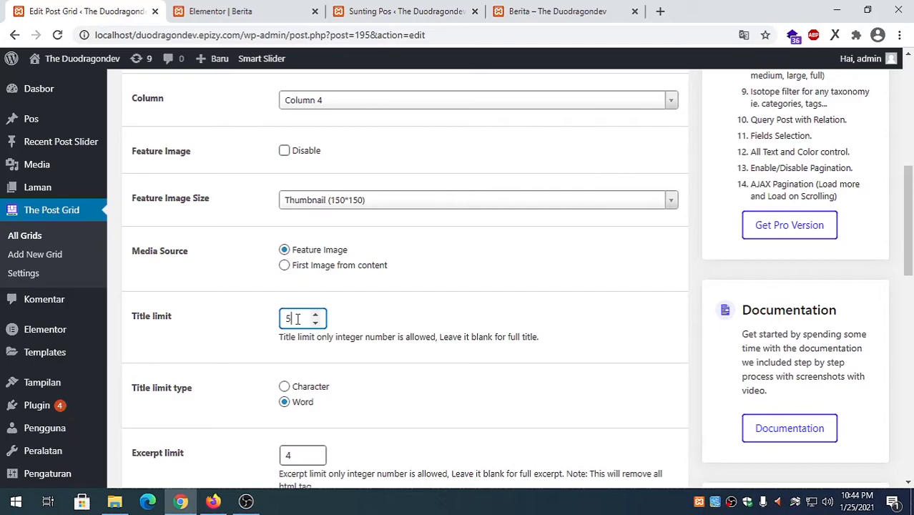
pyautogui.scroll(-15, 299, 318)
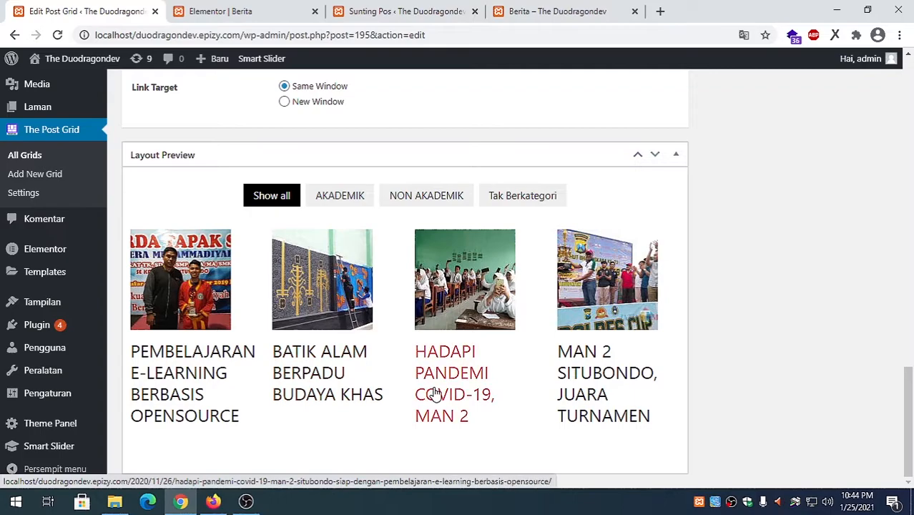
pyautogui.scroll(15, 424, 367)
pyautogui.scroll(-3, 301, 358)
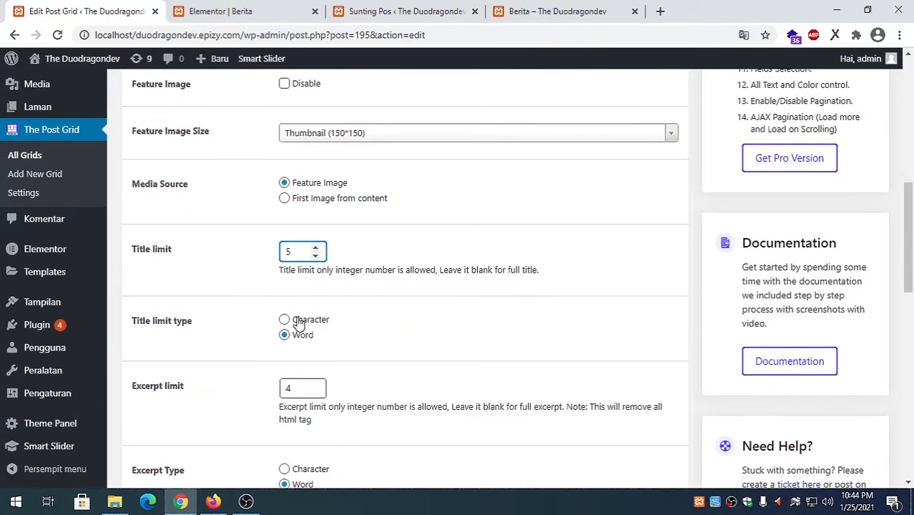
pyautogui.click(444, 308)
pyautogui.scroll(-13, 438, 308)
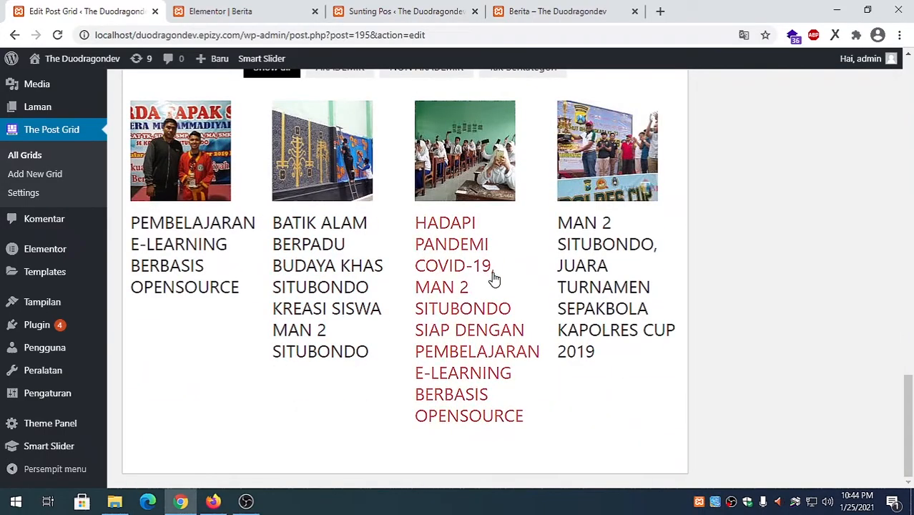
# Review the remaining layout settings of grid_berita and its post source options, including the common and advanced filters.
pyautogui.scroll(5, 444, 321)
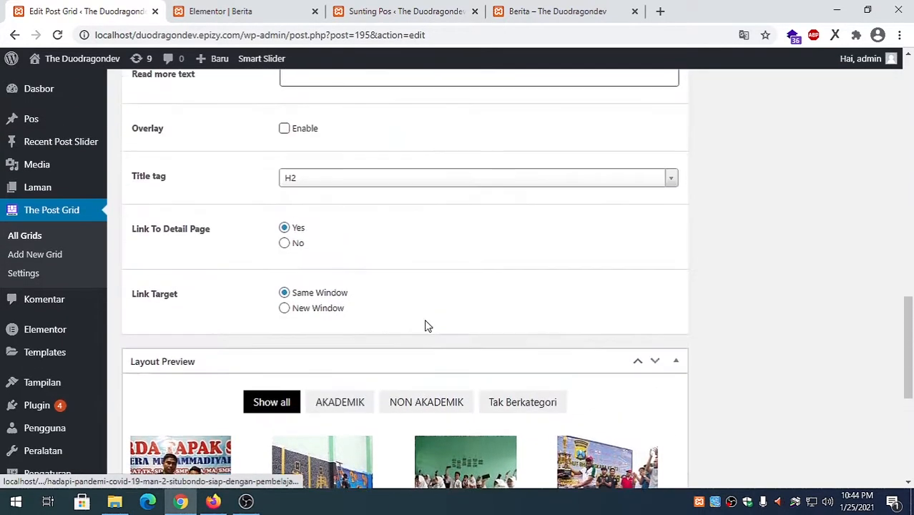
pyautogui.scroll(4, 422, 322)
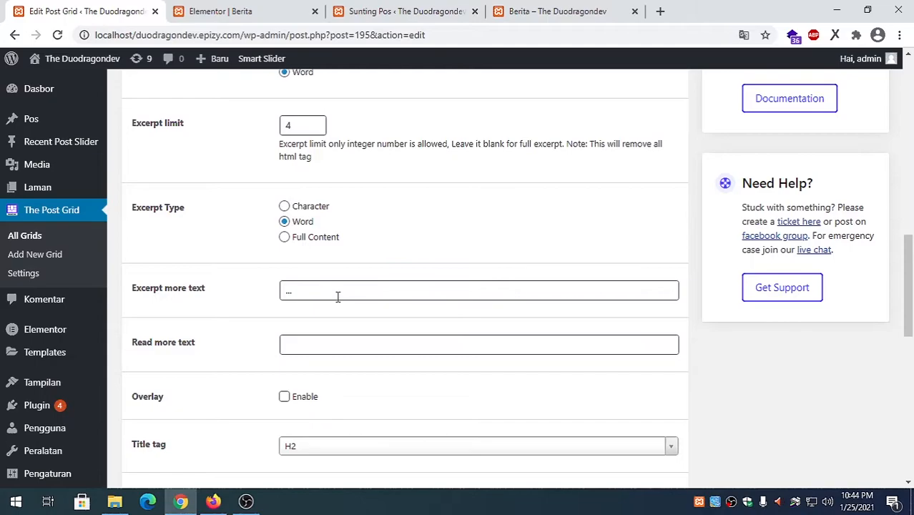
pyautogui.scroll(-1, 337, 297)
pyautogui.scroll(-2, 372, 309)
pyautogui.moveTo(908, 333); pyautogui.dragTo(913, 129)
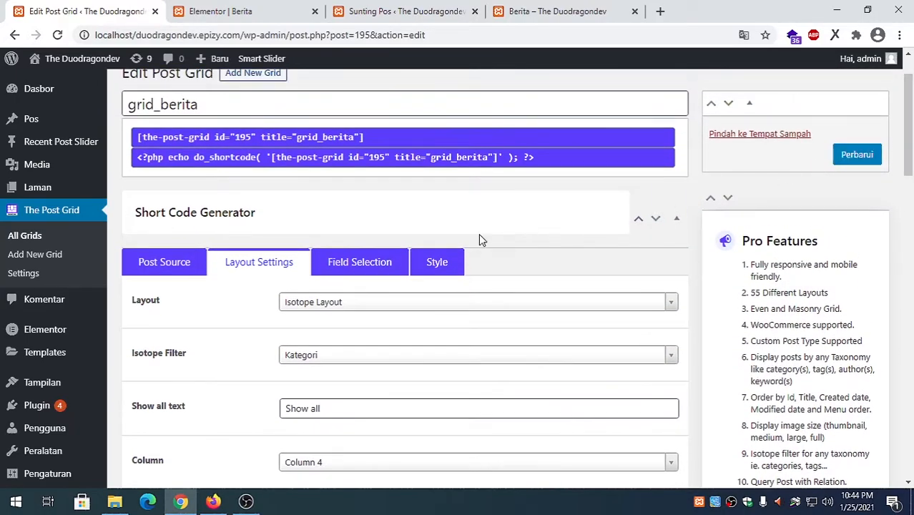
pyautogui.click(183, 264)
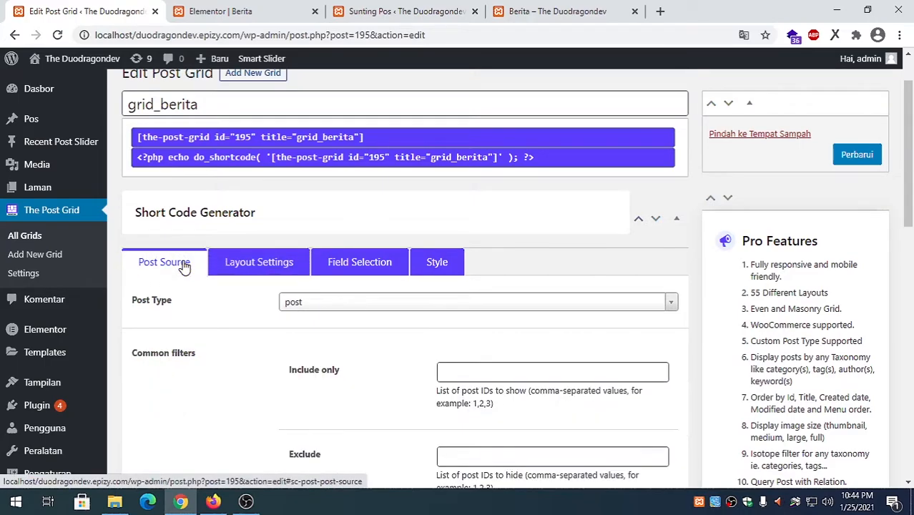
pyautogui.scroll(-3, 404, 336)
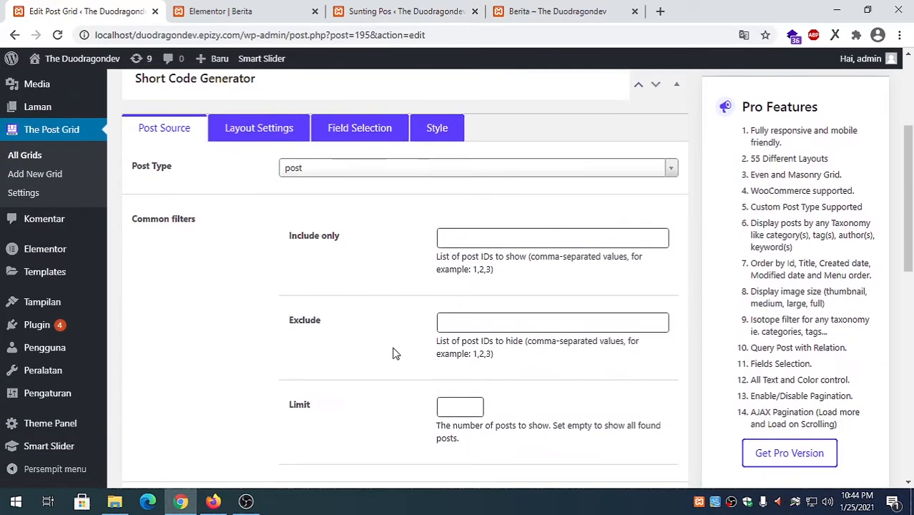
pyautogui.scroll(-7, 398, 354)
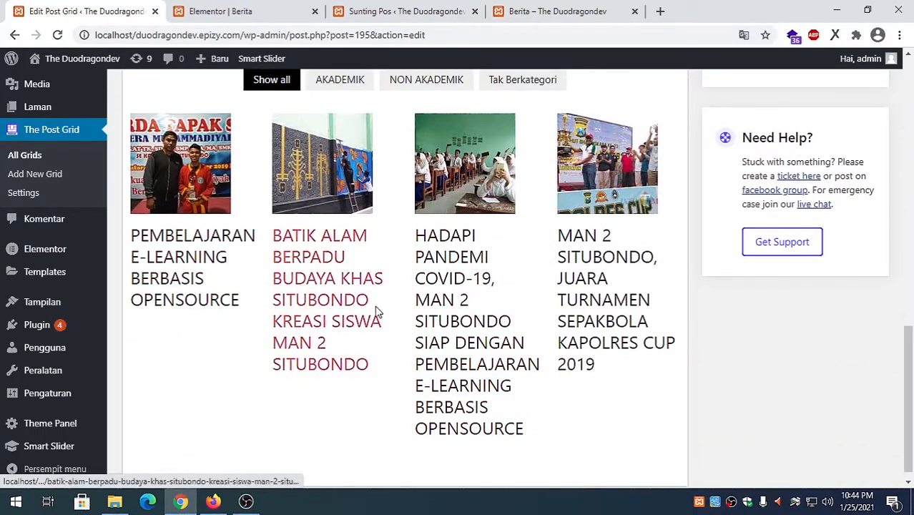
pyautogui.scroll(1, 461, 341)
pyautogui.scroll(10, 458, 341)
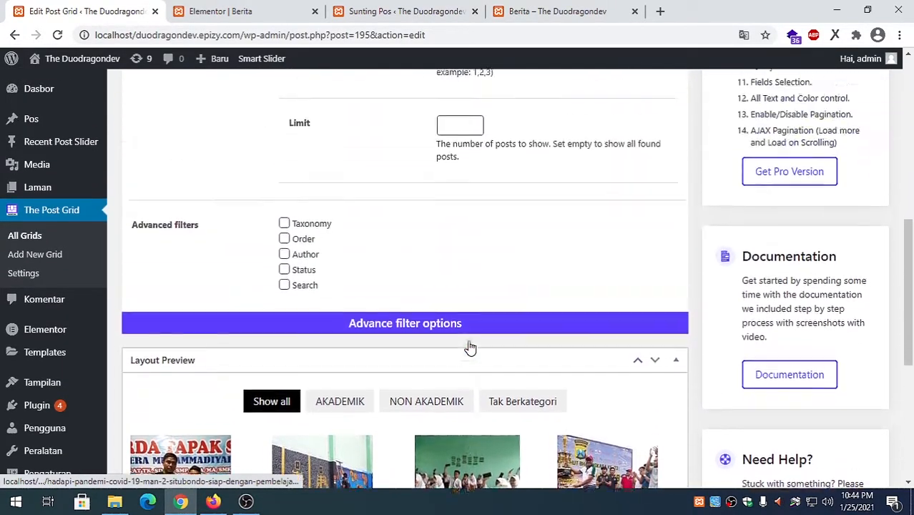